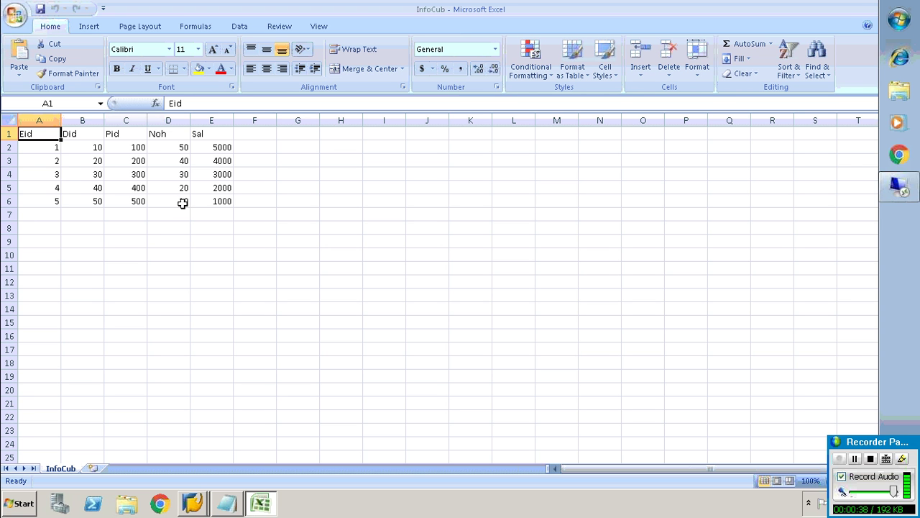
Step: Review the Did, Pid, Noh and Sal column headers of the InfoCub sheet
left_click(82, 132)
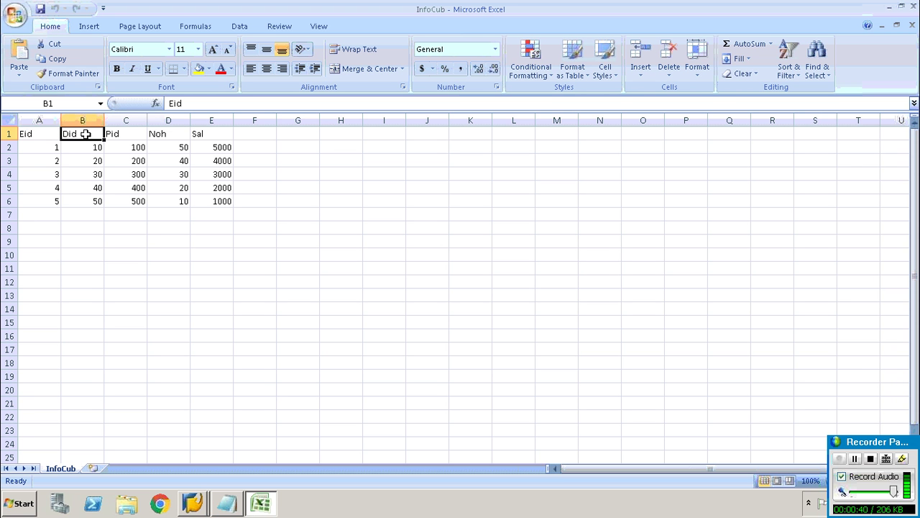
left_click(113, 133)
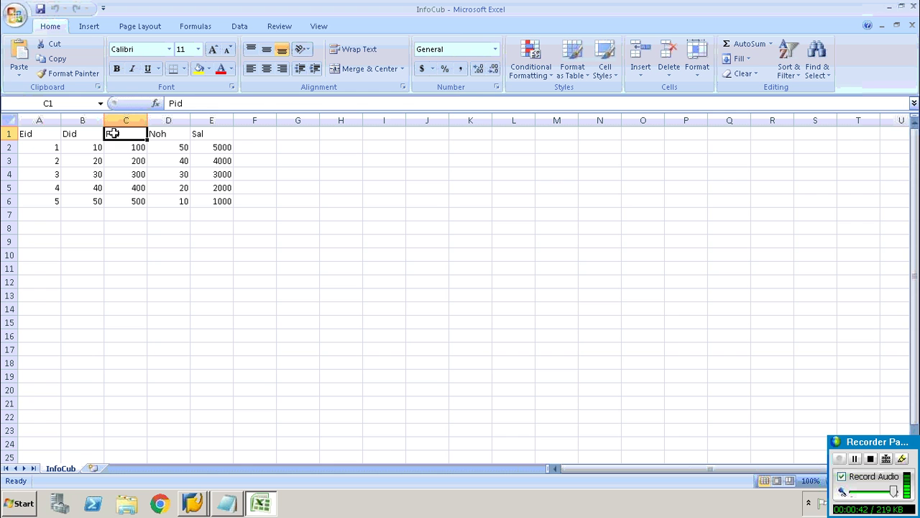
left_click(160, 133)
left_click(200, 134)
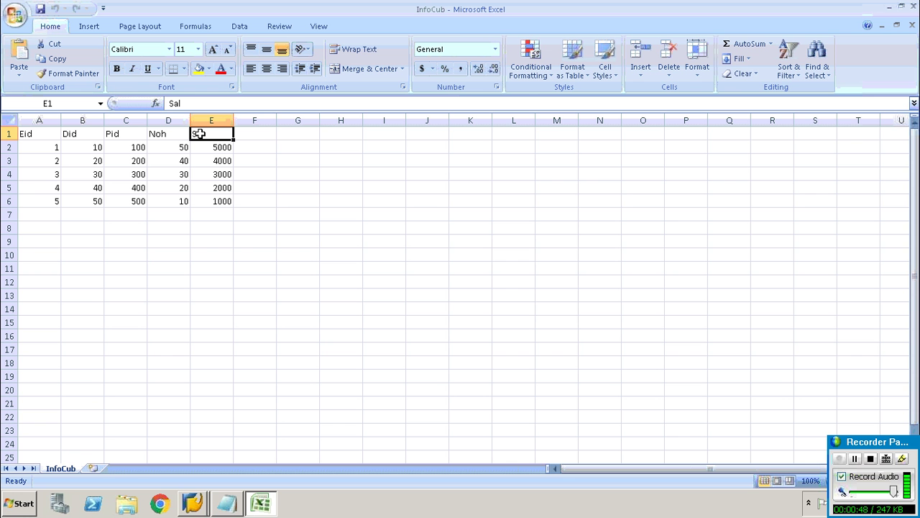
Step: Switch to the SAP Data Warehousing Workbench and display the InfoProvider tree
left_click(194, 502)
left_click(203, 475)
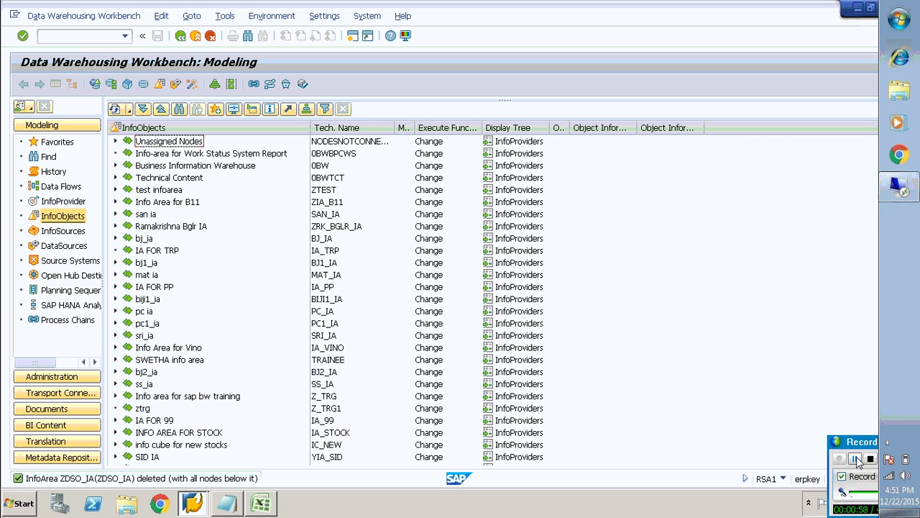
left_click(64, 202)
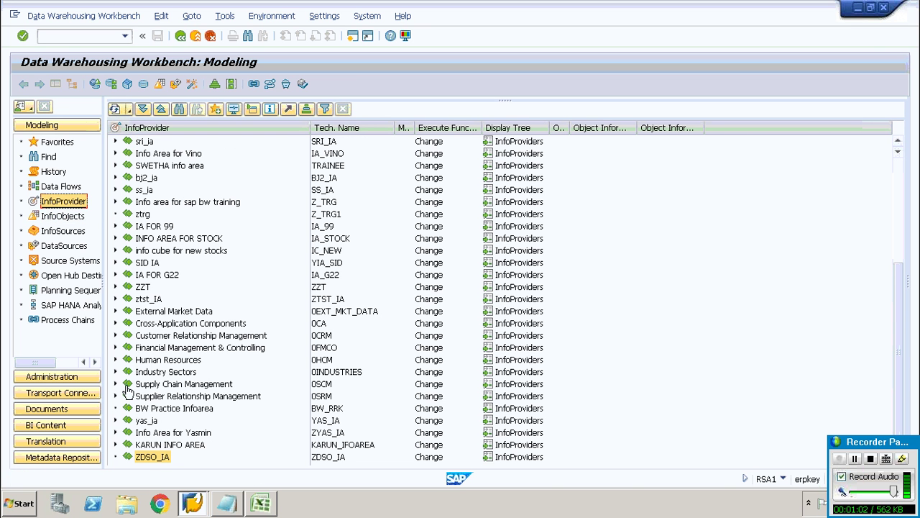
left_click(856, 460)
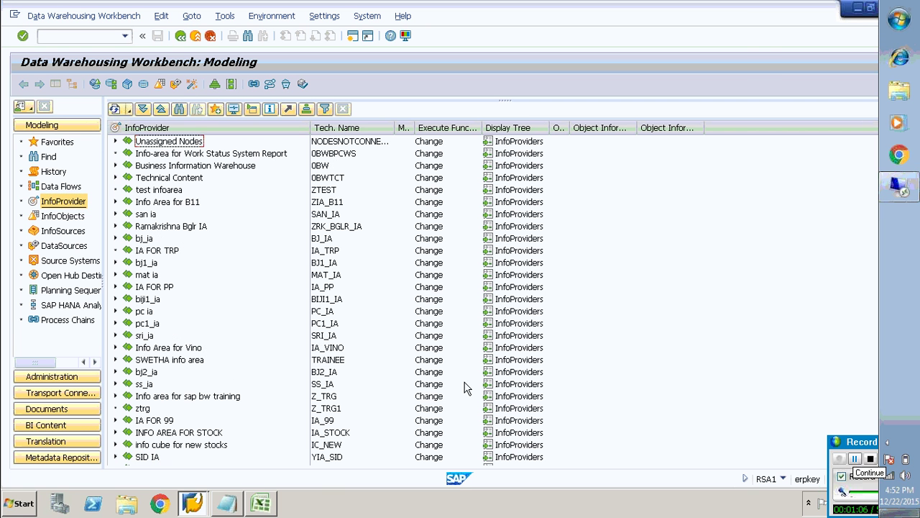
Step: Create an InfoArea named ZDSO_IA with the long description ZDSO_IA and select it in the InfoProvider tree
right_click(205, 138)
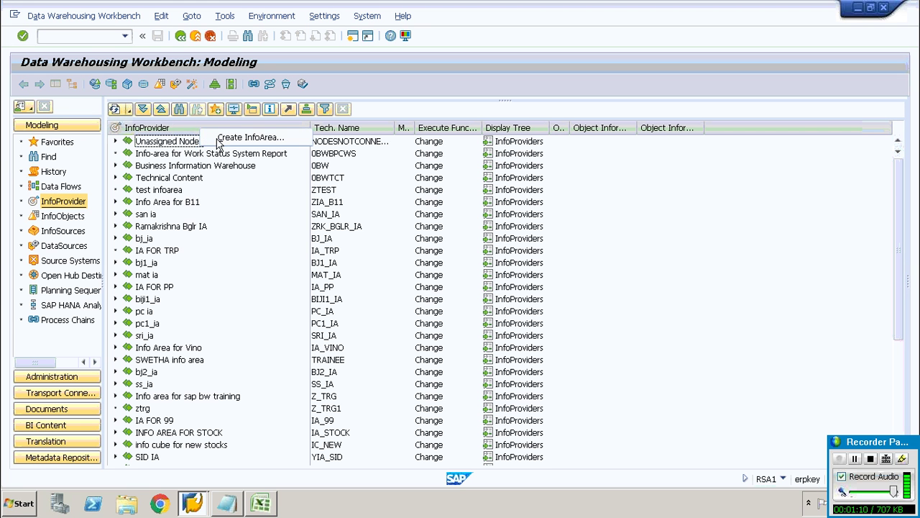
left_click(218, 140)
type("Z")
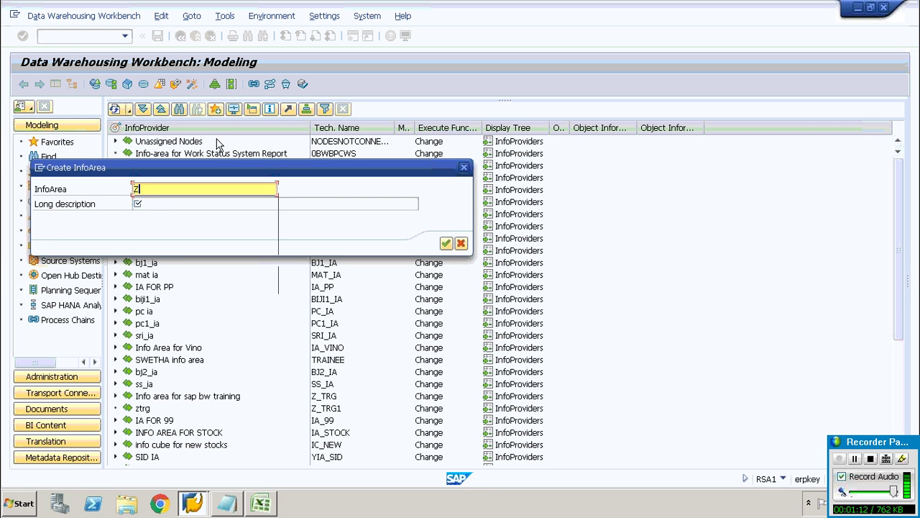
type("DSO")
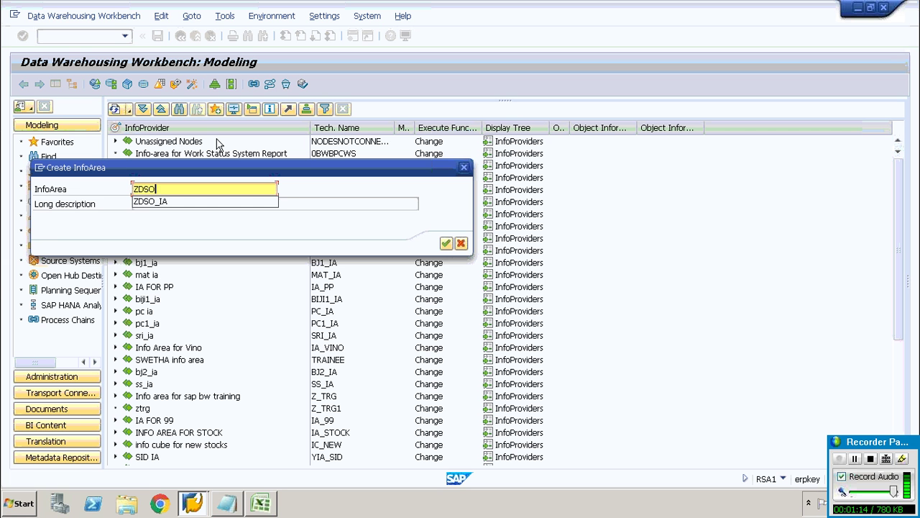
type("_IA")
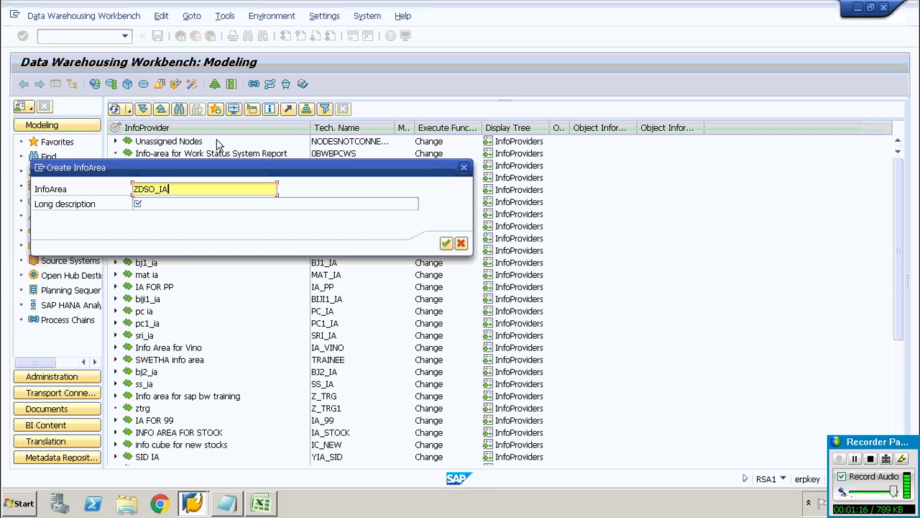
key("Tab")
key("shift+Tab")
key("ctrl+c")
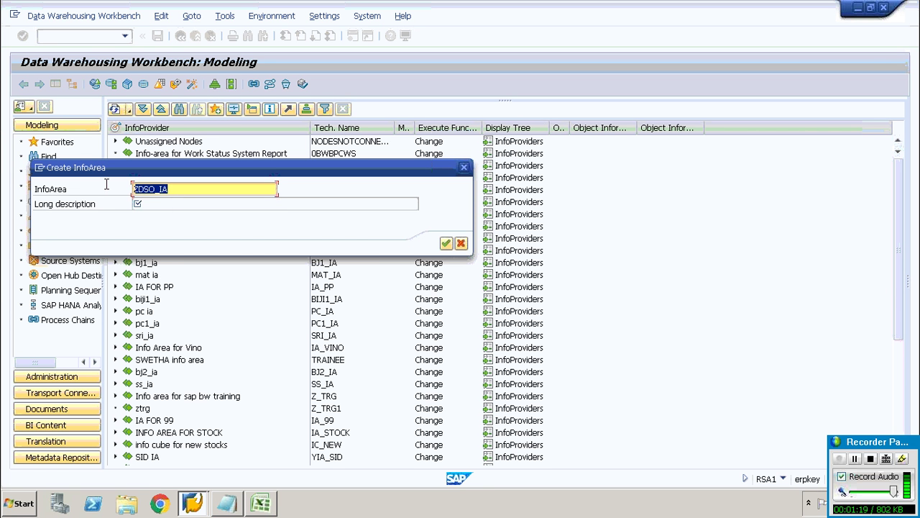
left_click(210, 206)
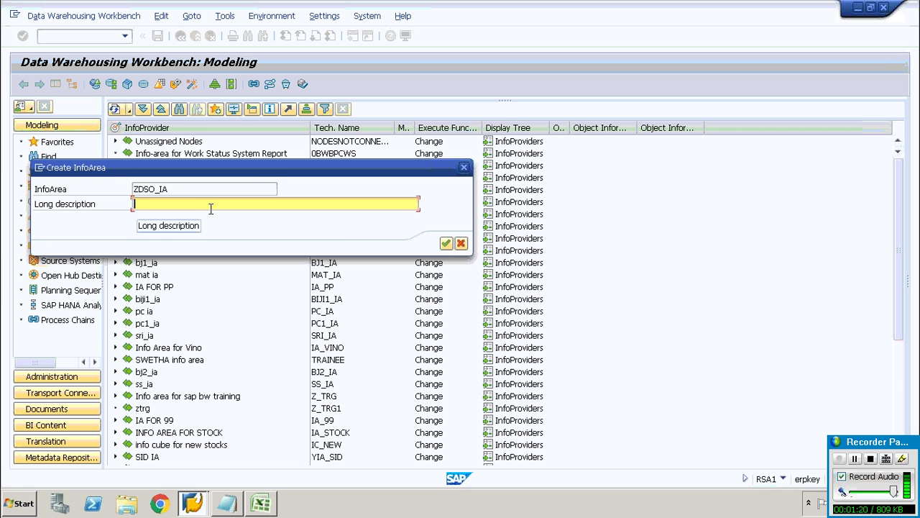
key("ctrl+v")
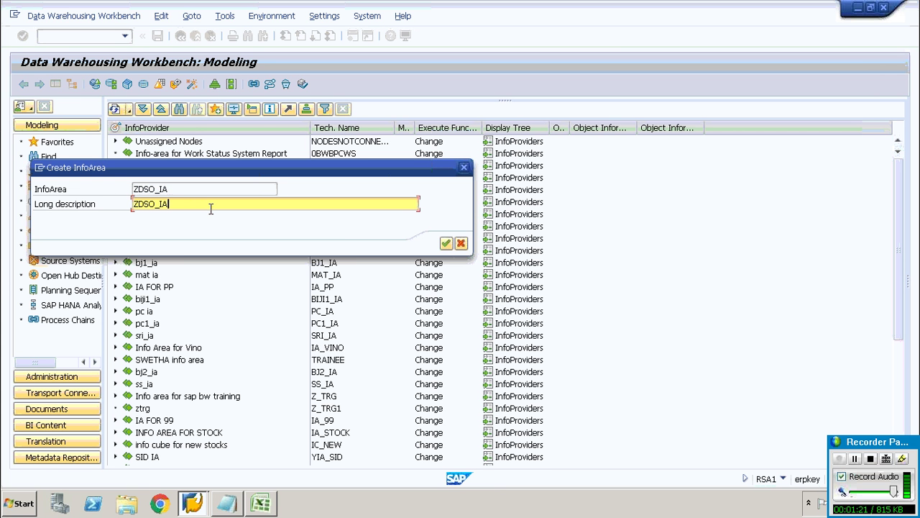
left_click(445, 243)
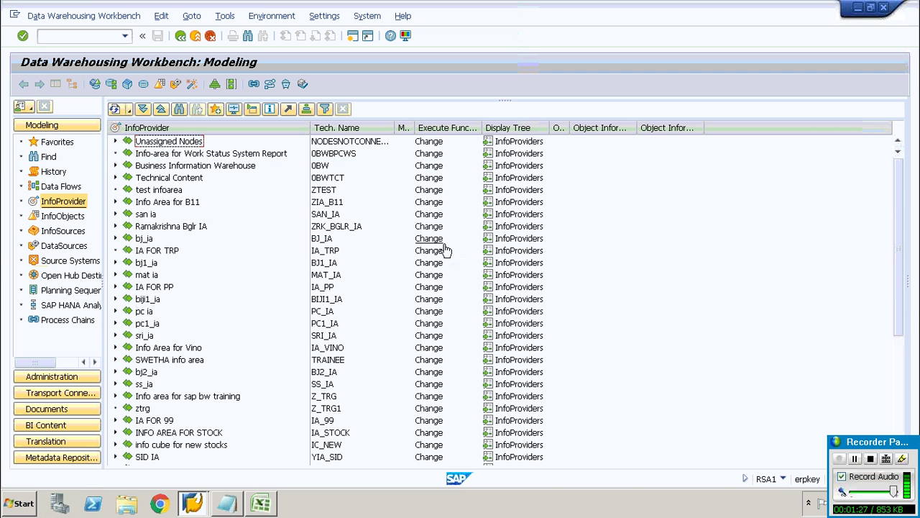
left_click_drag(904, 308, 909, 442)
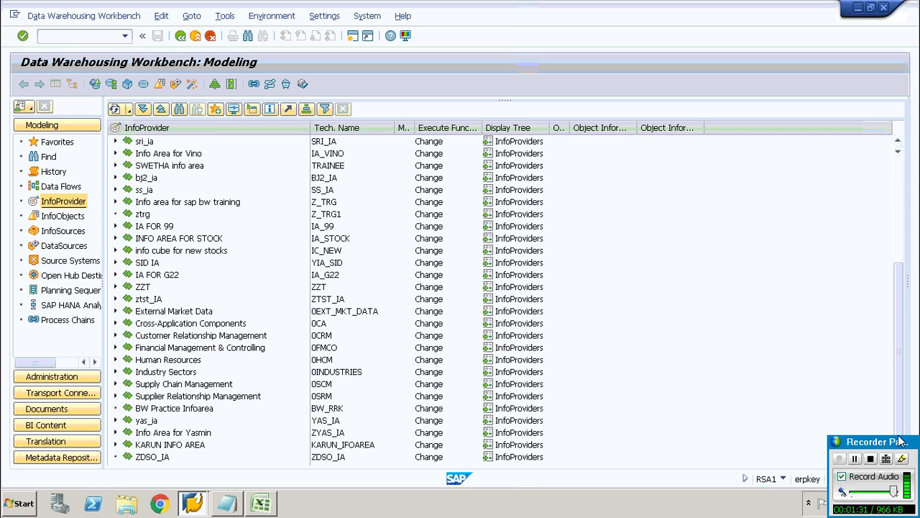
left_click(143, 462)
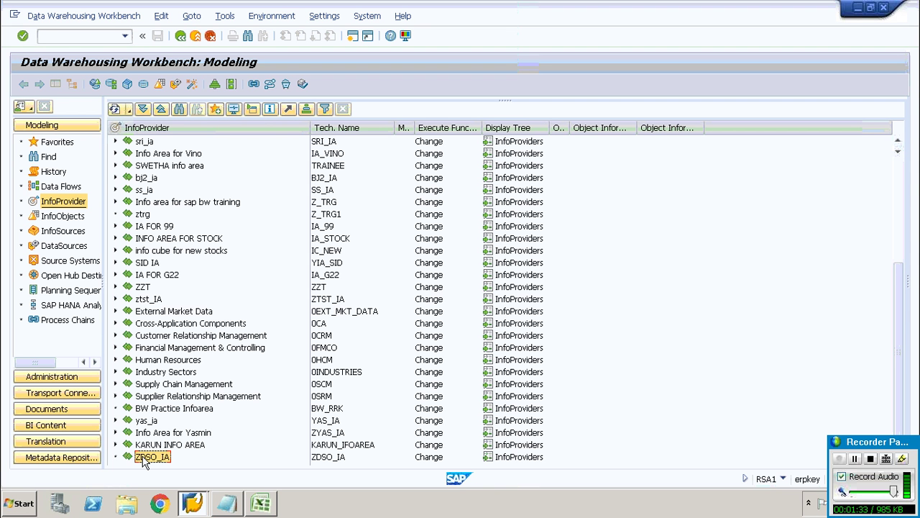
Step: Refresh the entire InfoObjects tree and select the ZDSO_IA InfoArea in it
left_click(63, 218)
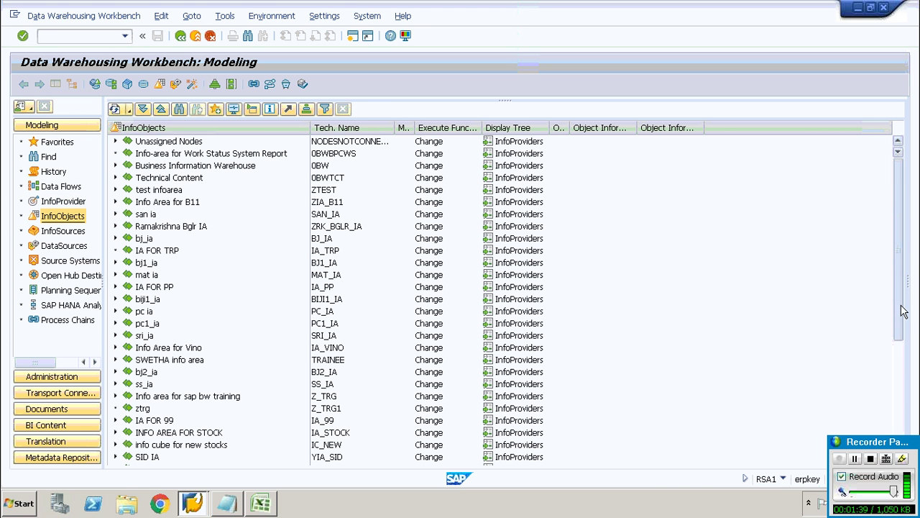
scroll(898, 360, "down", 3)
scroll(907, 399, "down", 2)
scroll(907, 399, "up", 5)
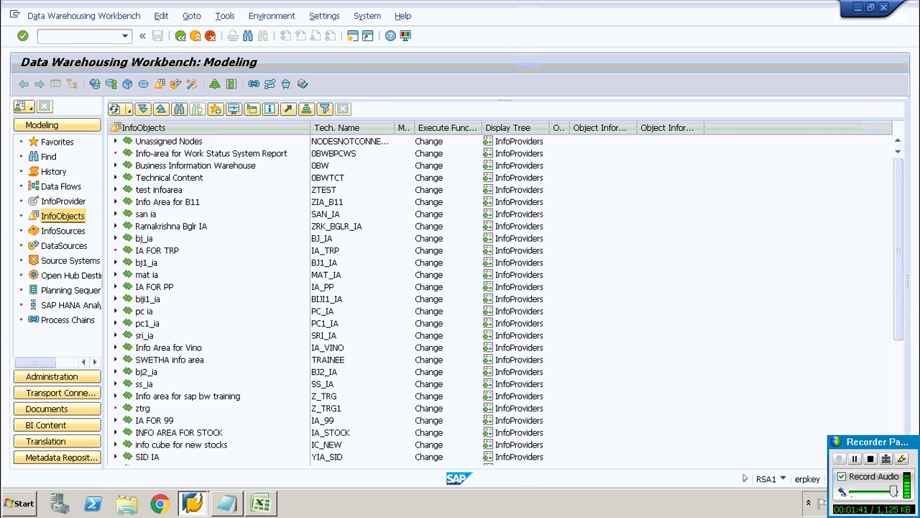
left_click_drag(899, 302, 899, 445)
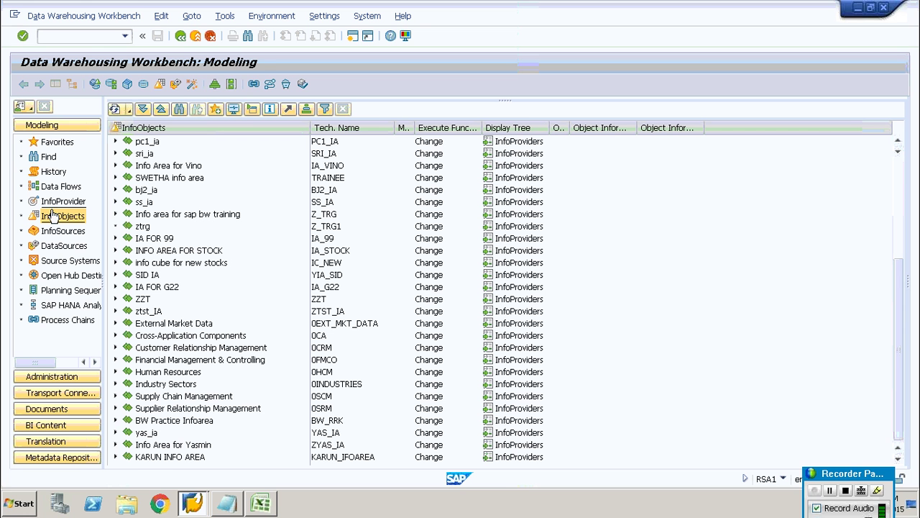
left_click(131, 115)
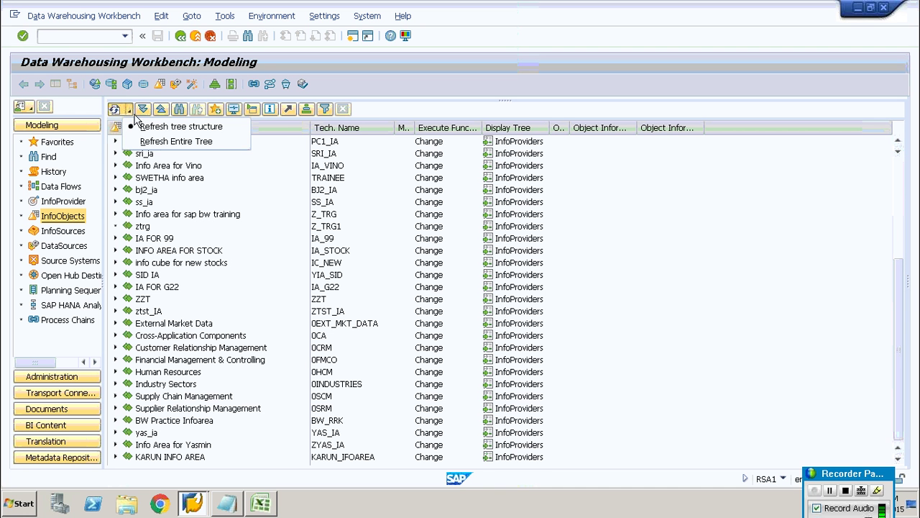
left_click(158, 141)
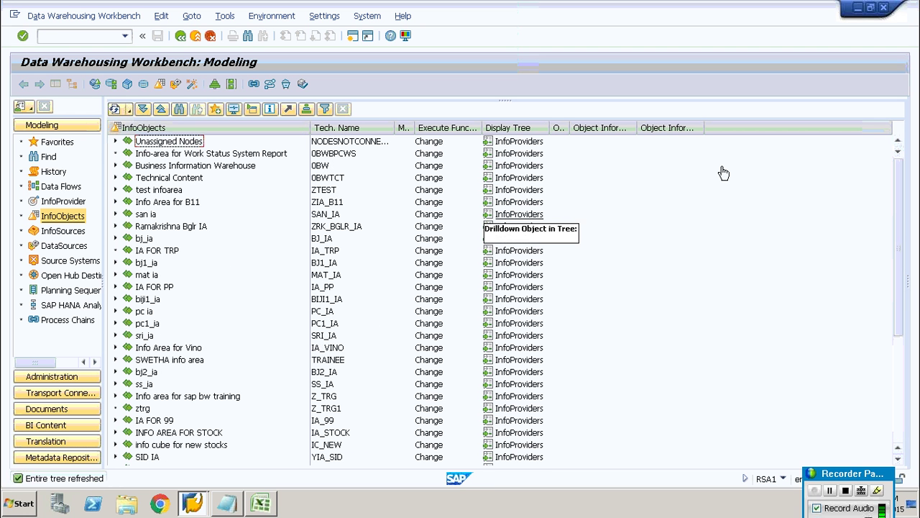
left_click_drag(900, 195, 891, 457)
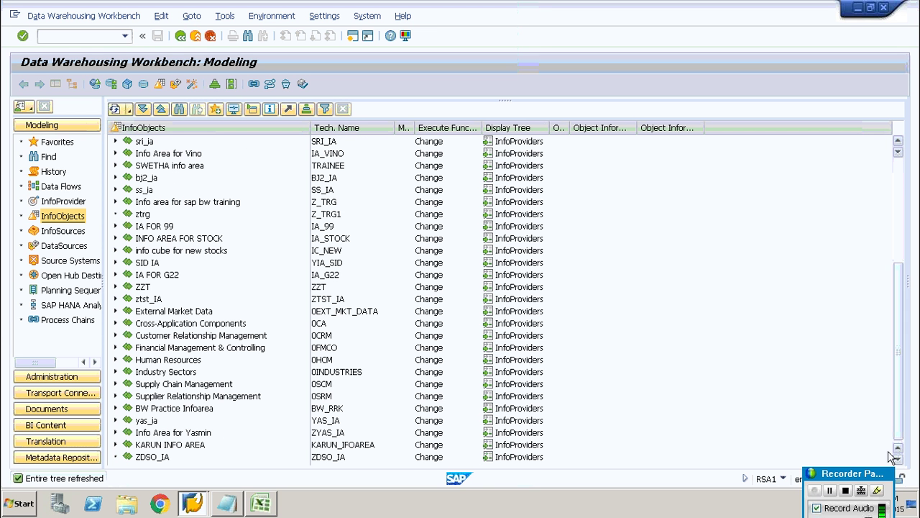
left_click(151, 459)
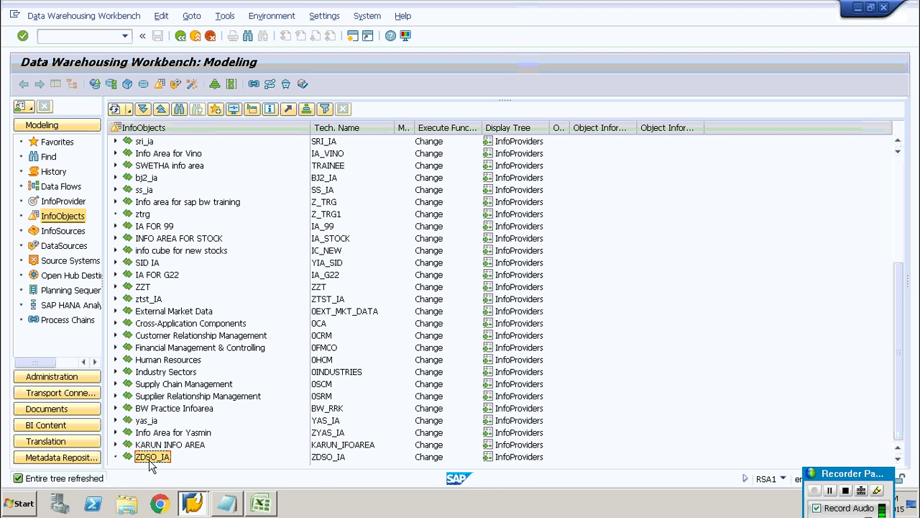
right_click(150, 460)
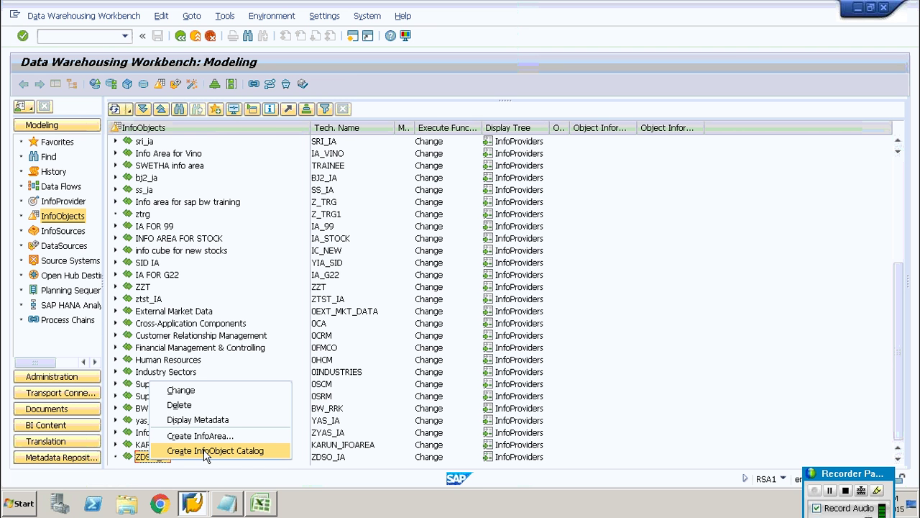
Step: Switch to the InfoCub workbook in Excel and examine which columns are characteristics (Eid, Did, Pid) and which are key figures (Noh, Sal)
left_click(260, 503)
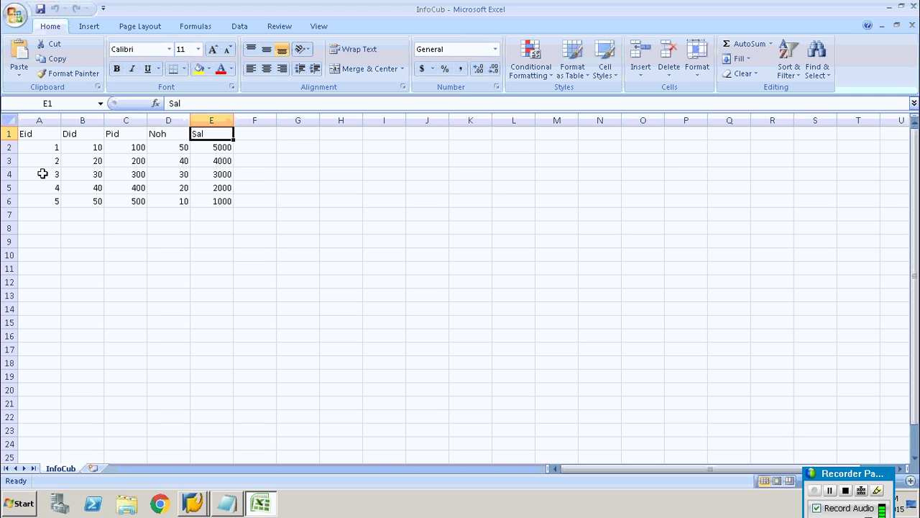
left_click(45, 132)
left_click(77, 134)
left_click(116, 135)
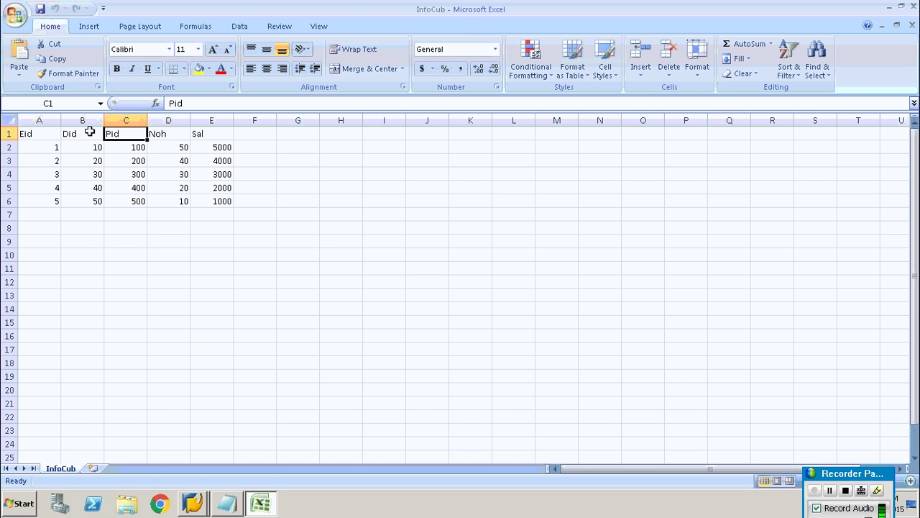
left_click(178, 133)
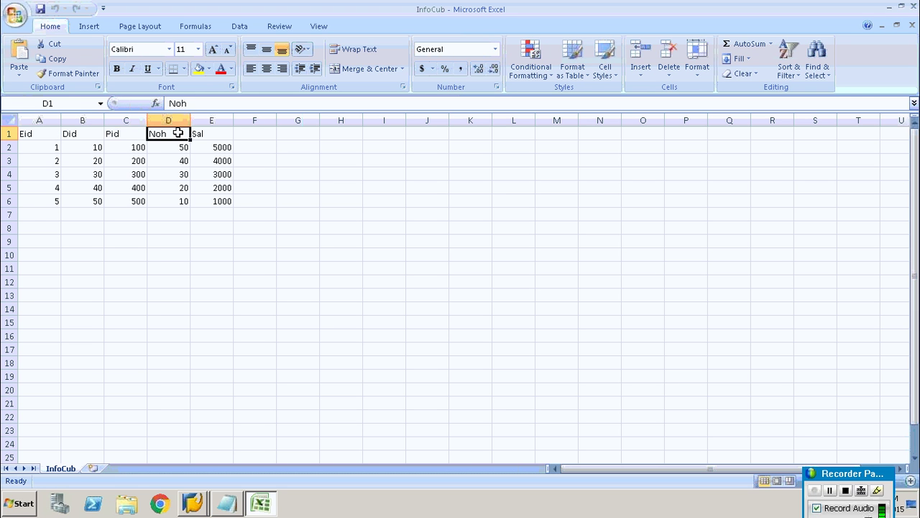
left_click(213, 137)
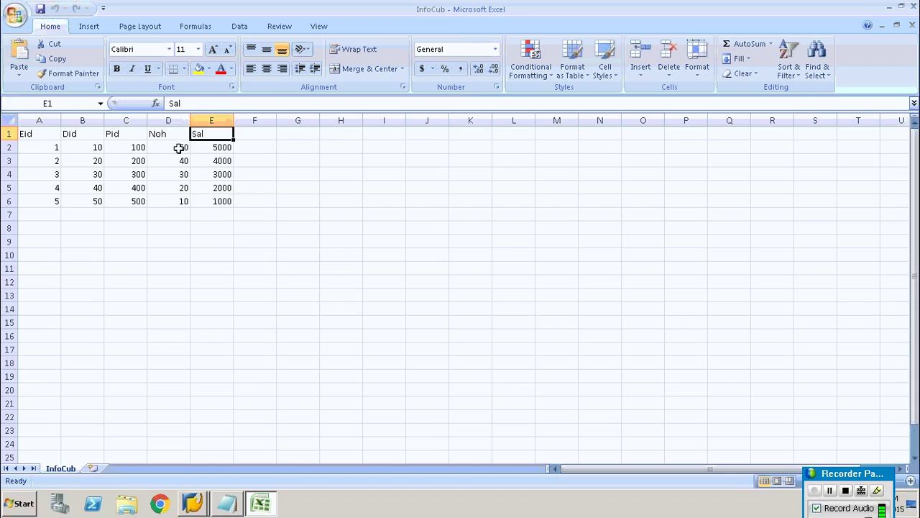
left_click(183, 148)
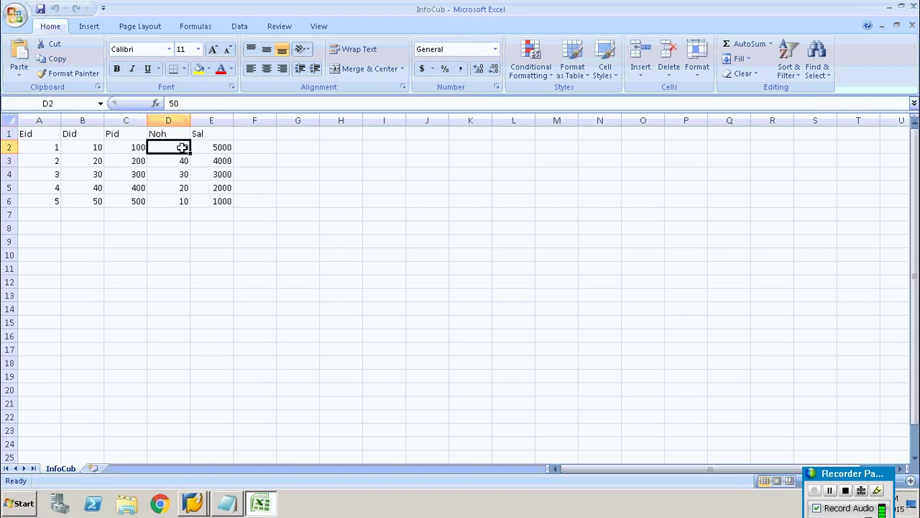
left_click(207, 147)
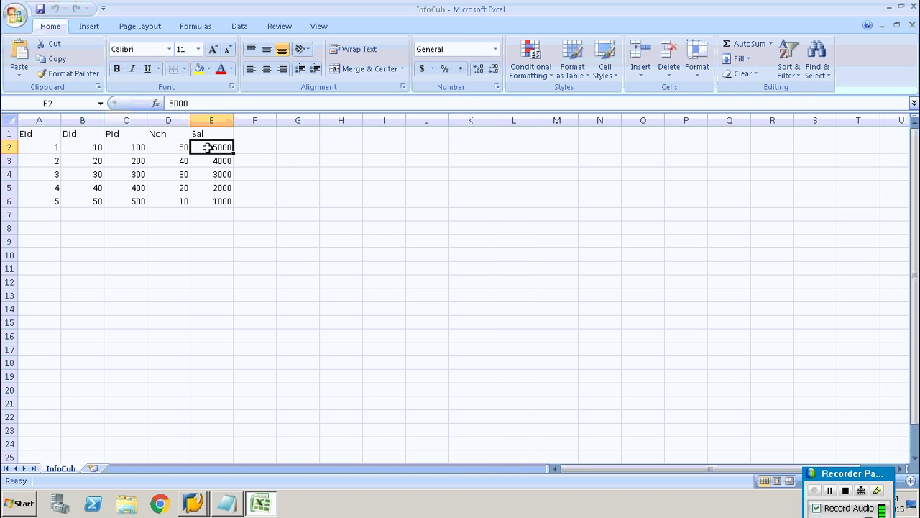
left_click(172, 144)
left_click(210, 147)
left_click(46, 138)
left_click(74, 136)
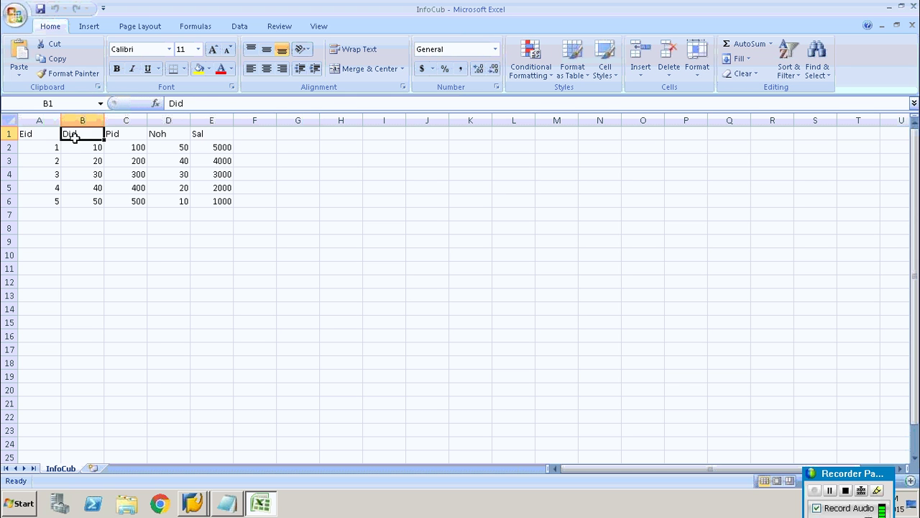
left_click(118, 134)
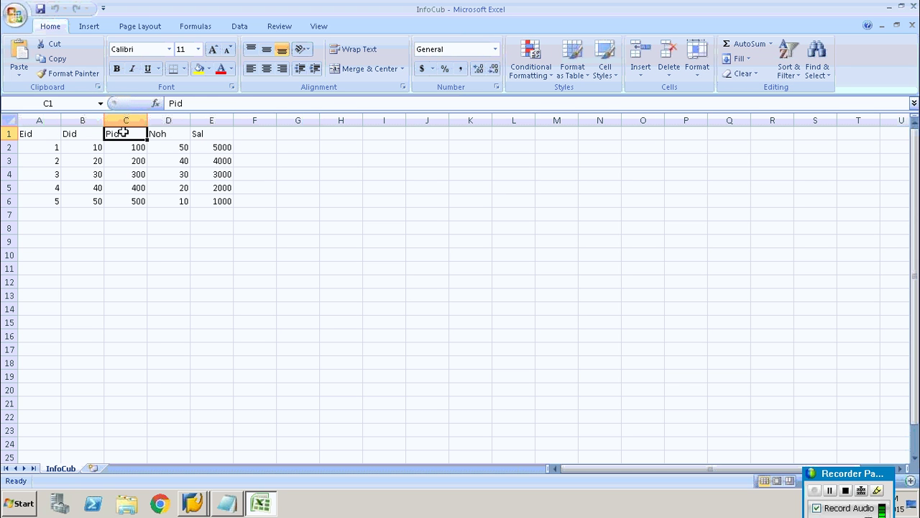
left_click(35, 134)
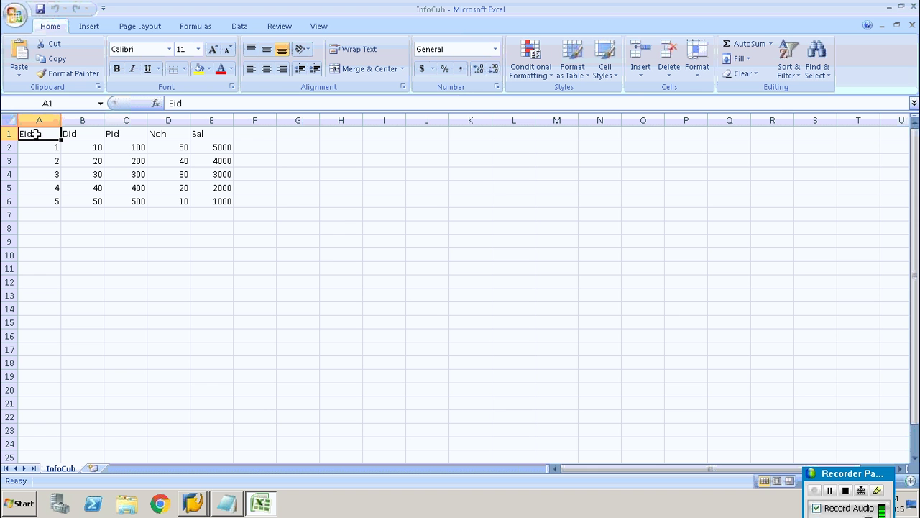
left_click(179, 134)
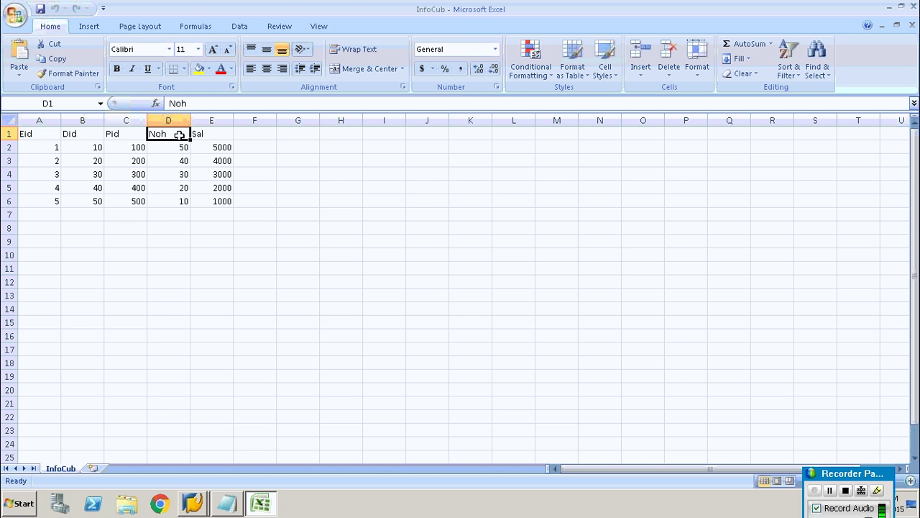
left_click(212, 135)
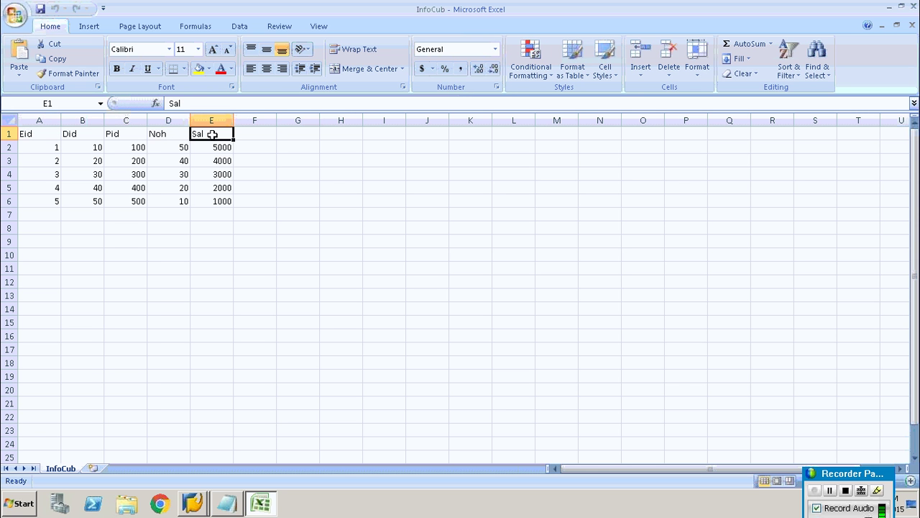
Step: Switch back to SAP, then create and activate a characteristic InfoObject catalog named and described ZDSO_IOC under the ZDSO_IA InfoArea
left_click(889, 13)
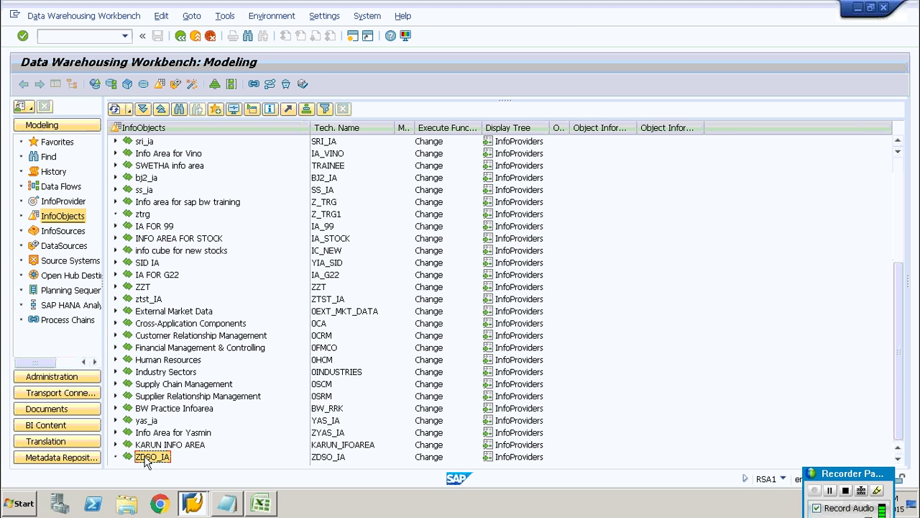
right_click(147, 460)
left_click(185, 450)
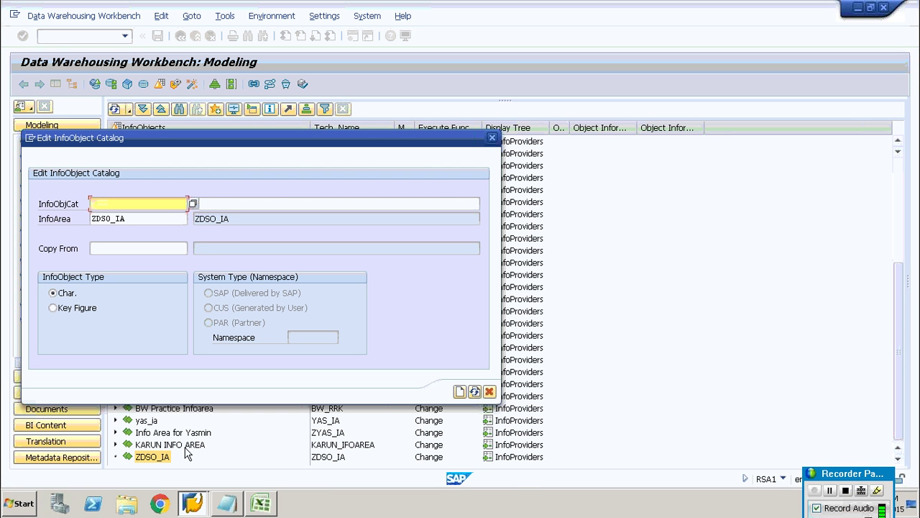
type("ZDSO_IOC")
left_click(223, 202)
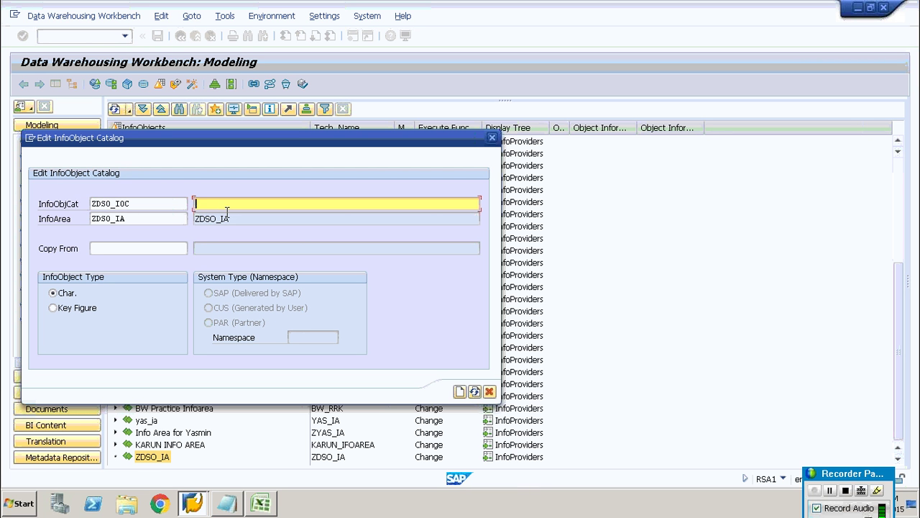
type("ZDSO_I")
type("OC")
left_click(70, 296)
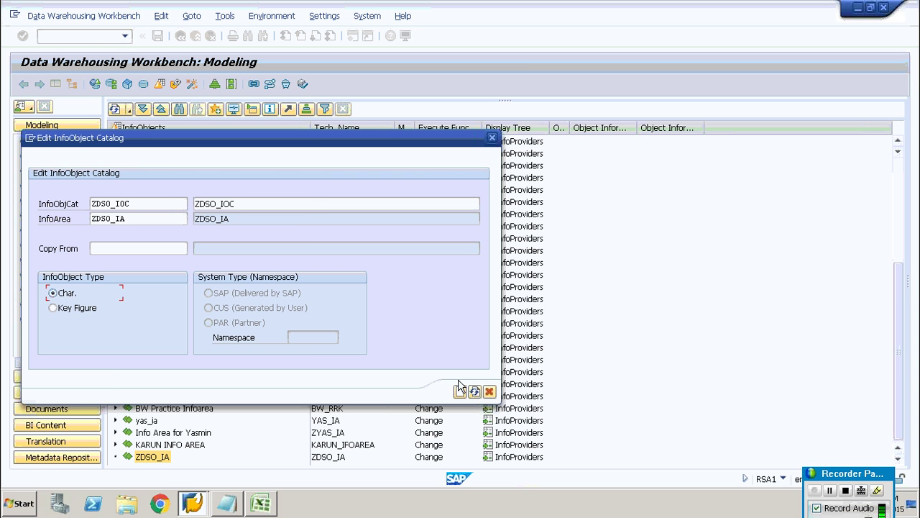
left_click(460, 390)
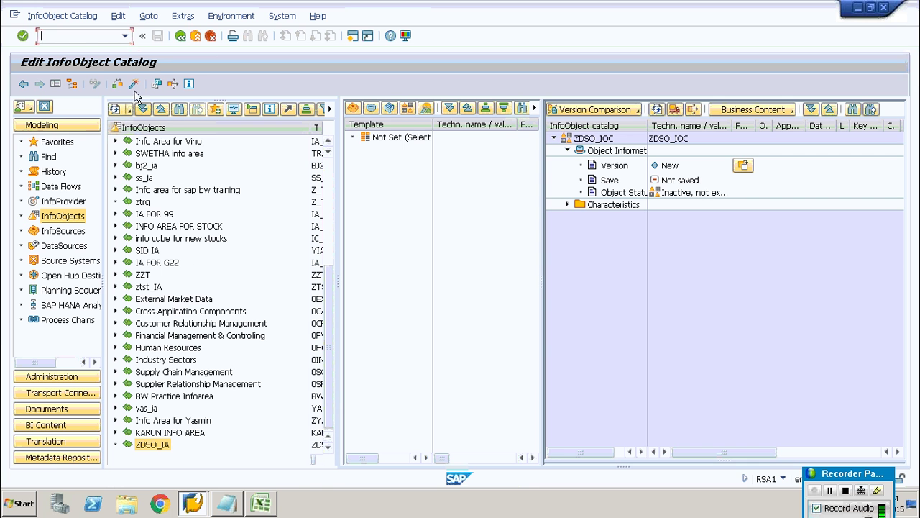
left_click(134, 85)
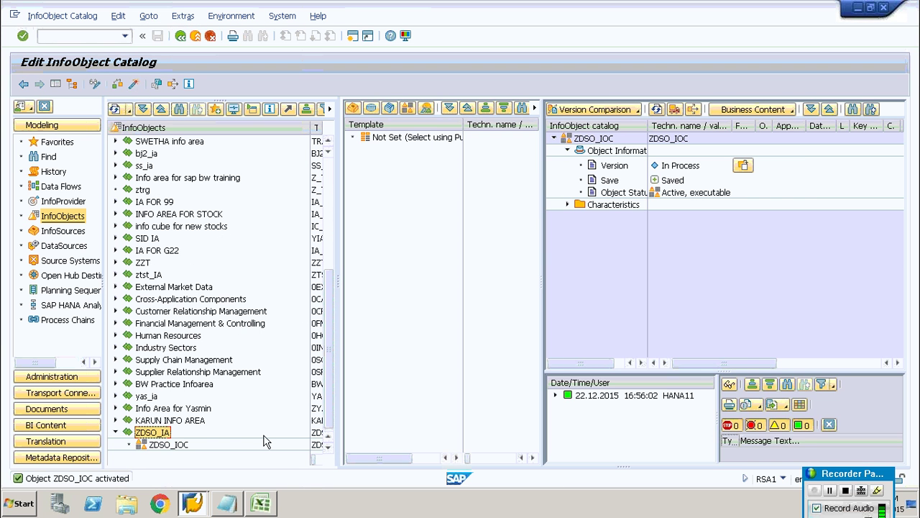
Step: Start a second InfoObject catalog under ZDSO_IA with the name ZDSO_KF and the description ZDSO_KF
right_click(152, 434)
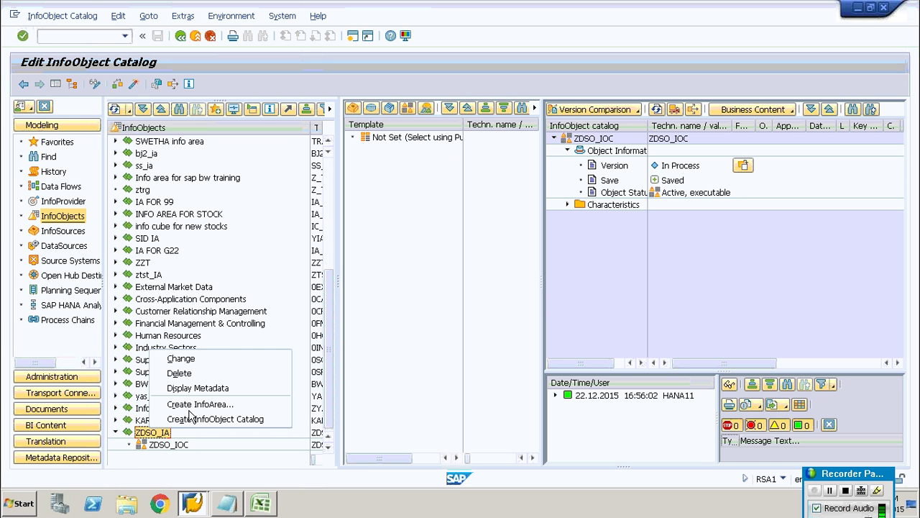
left_click(201, 419)
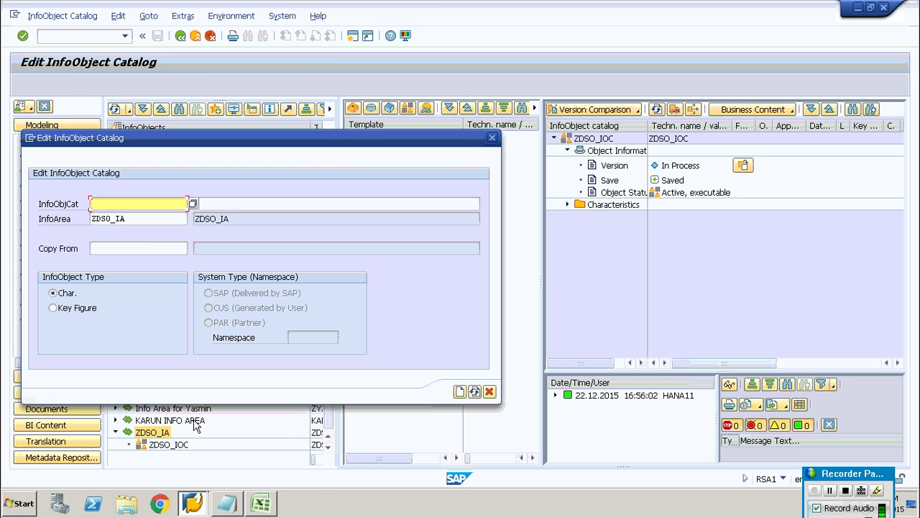
type("ZSO_")
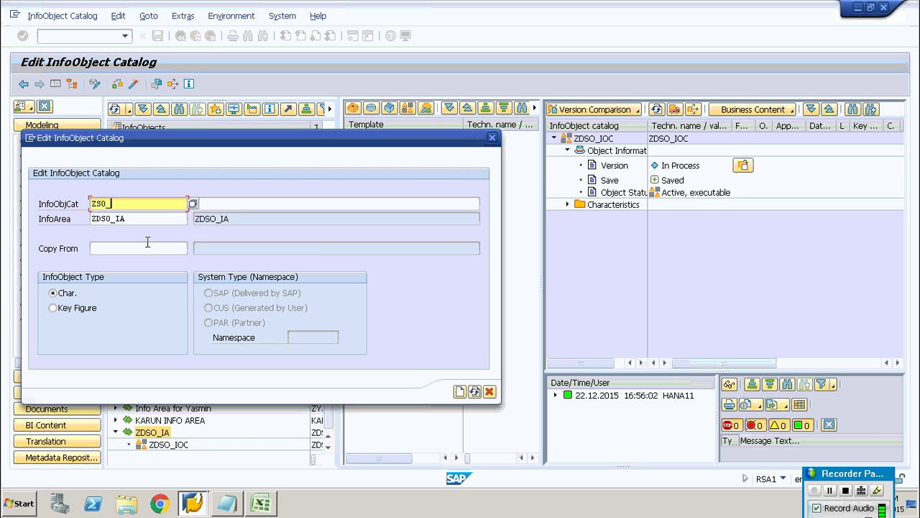
key("BackSpace")
key("BackSpace")
key("BackSpace")
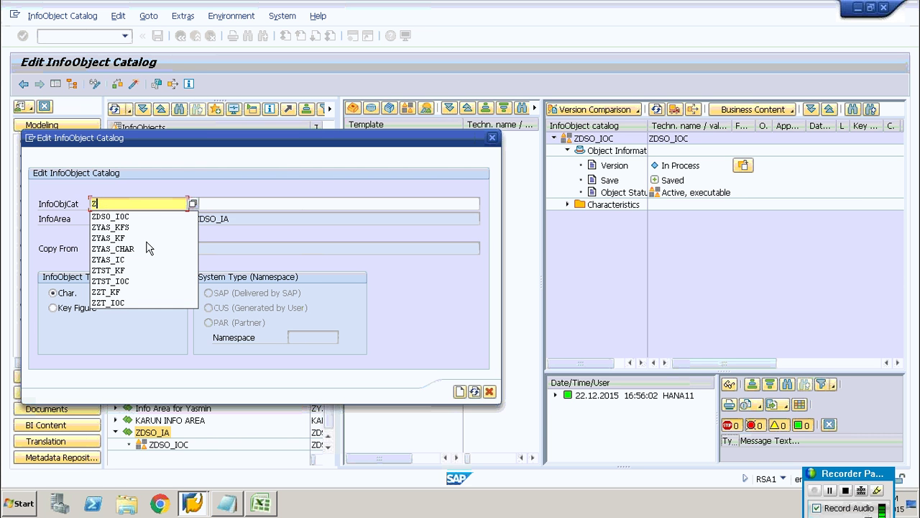
type("DSO_KF")
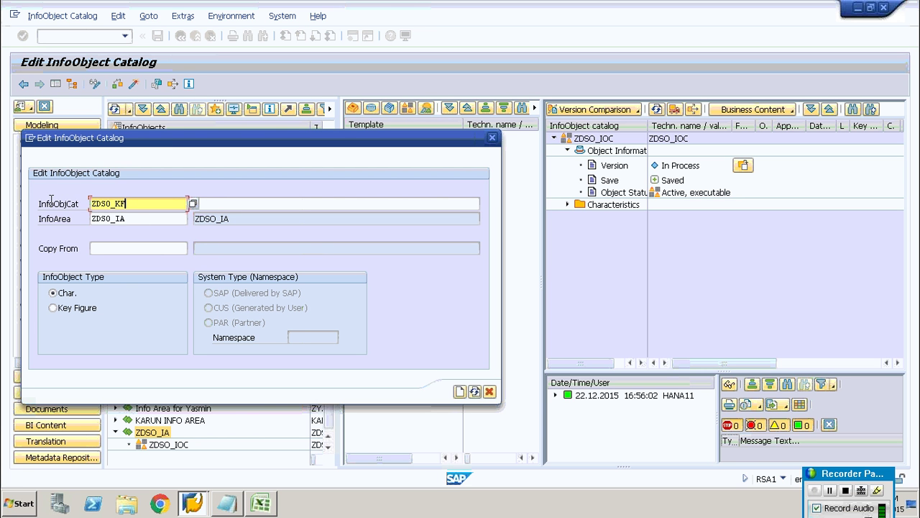
double_click(183, 204)
key("ctrl+c")
key("Home")
left_click(236, 204)
key("ctrl+v")
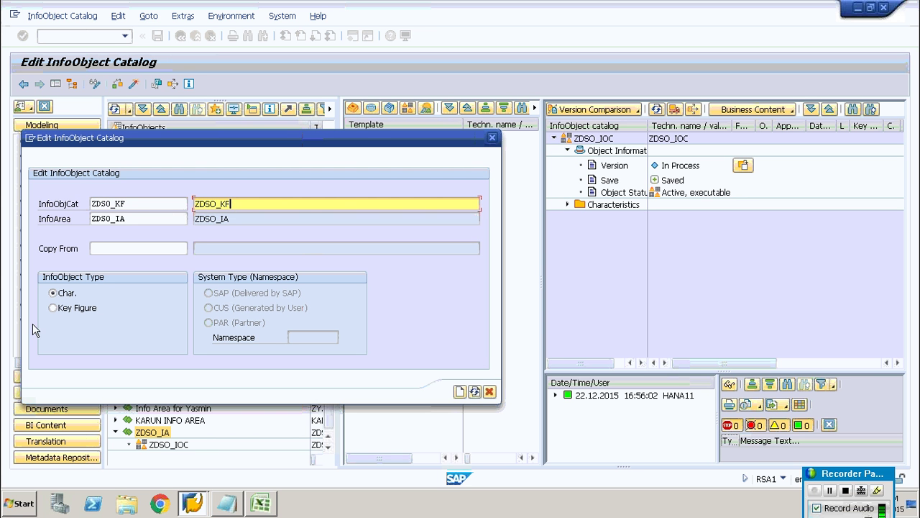
Step: Set the InfoObject type of ZDSO_KF to Key Figure, then create and activate the catalog
left_click(81, 311)
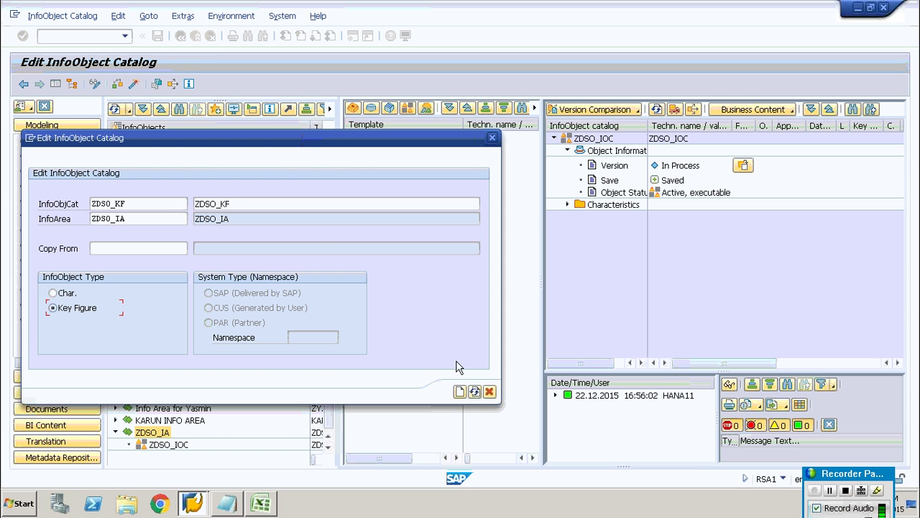
left_click(460, 391)
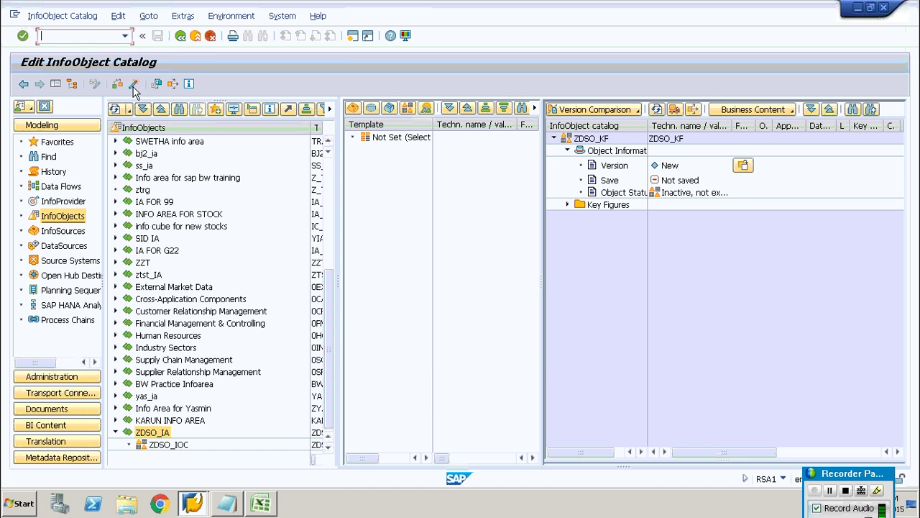
left_click(134, 85)
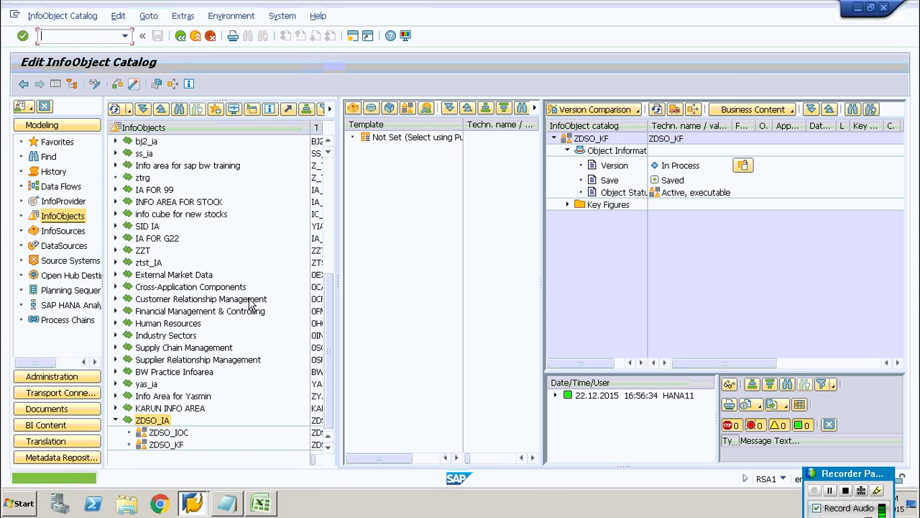
Step: Create a characteristic InfoObject ZDSO_EID with the long description ZDSO_EID in the ZDSO_IOC catalog
left_click(169, 434)
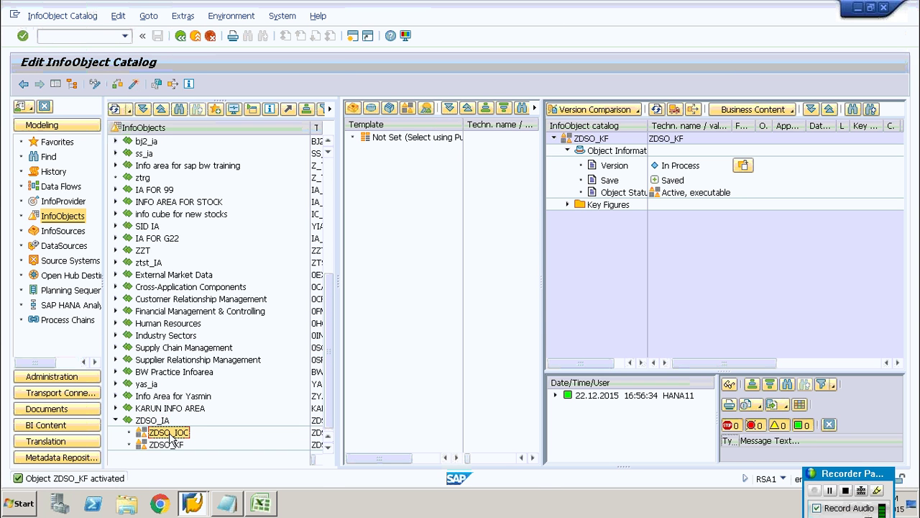
right_click(170, 436)
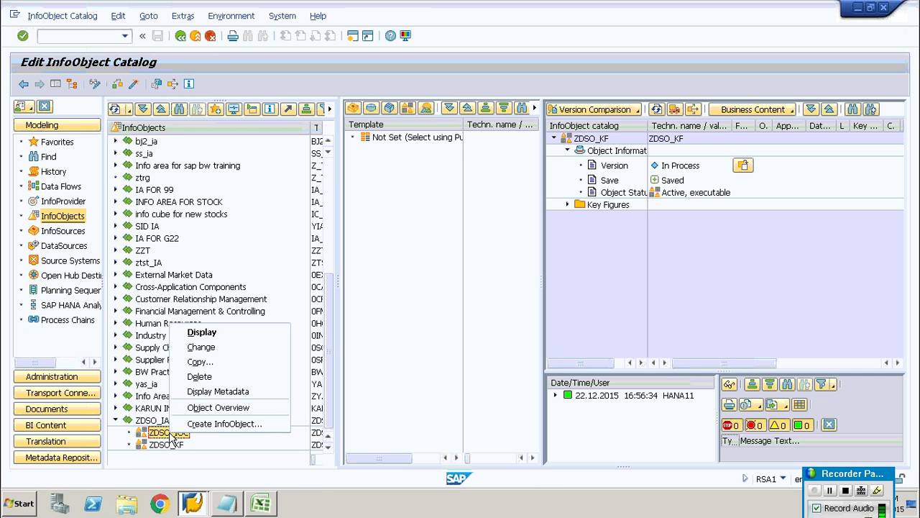
left_click(207, 425)
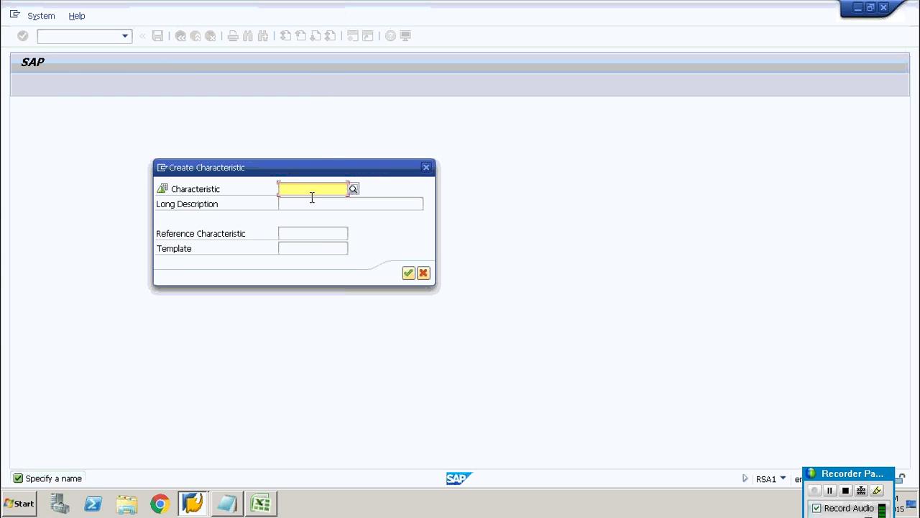
type("ZDS")
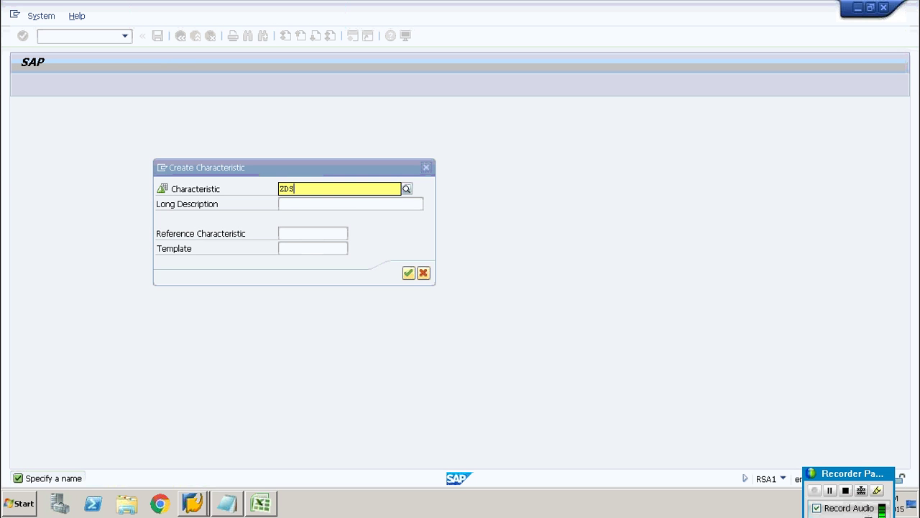
type("O_EID")
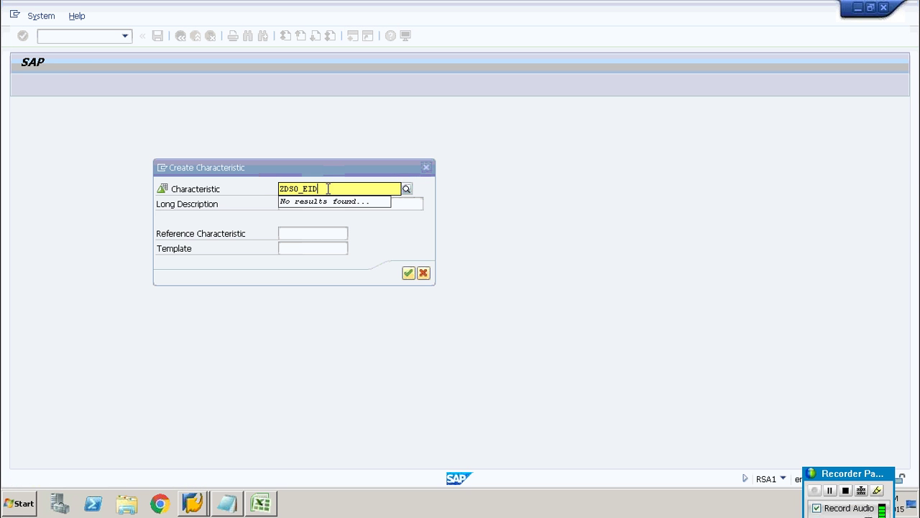
left_click_drag(325, 188, 263, 188)
key("ctrl+c")
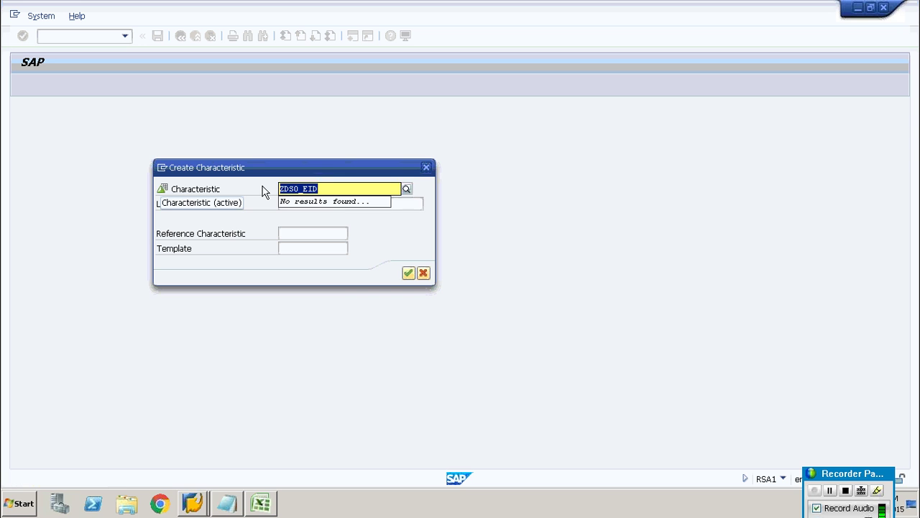
left_click(263, 190)
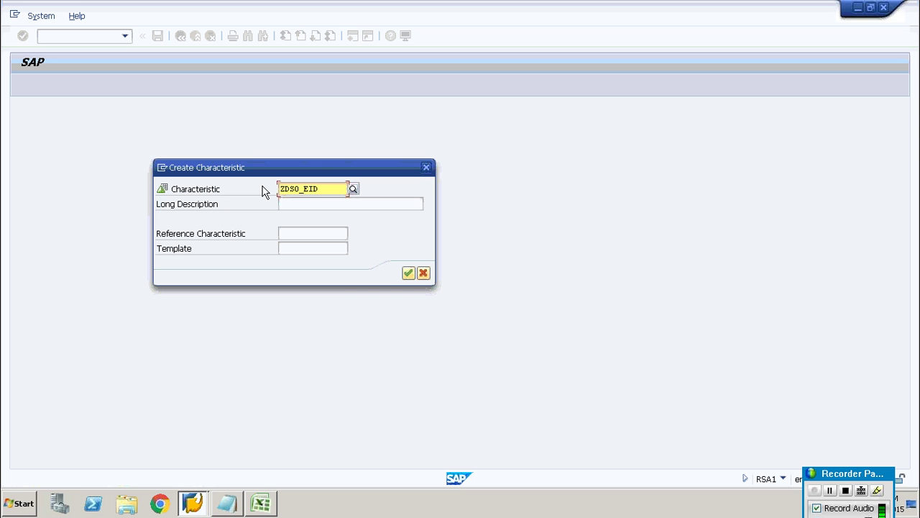
left_click(318, 208)
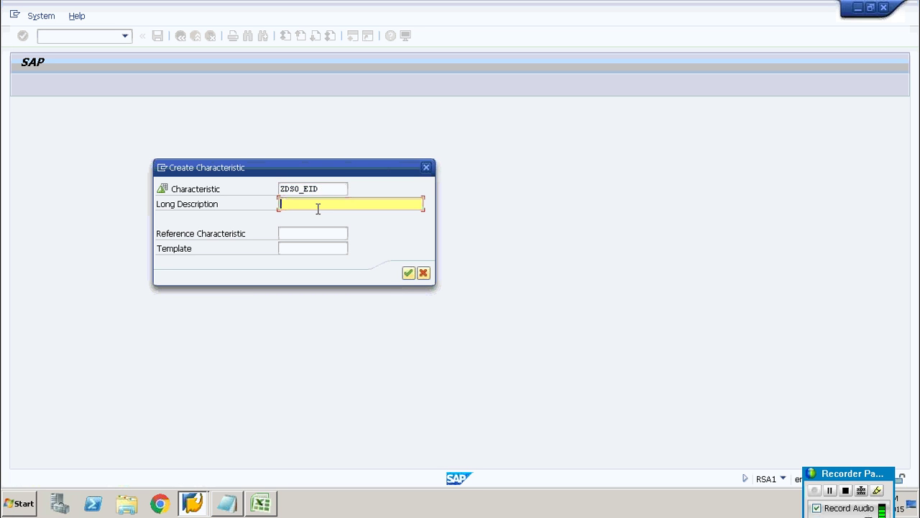
key("ctrl+v")
left_click(408, 274)
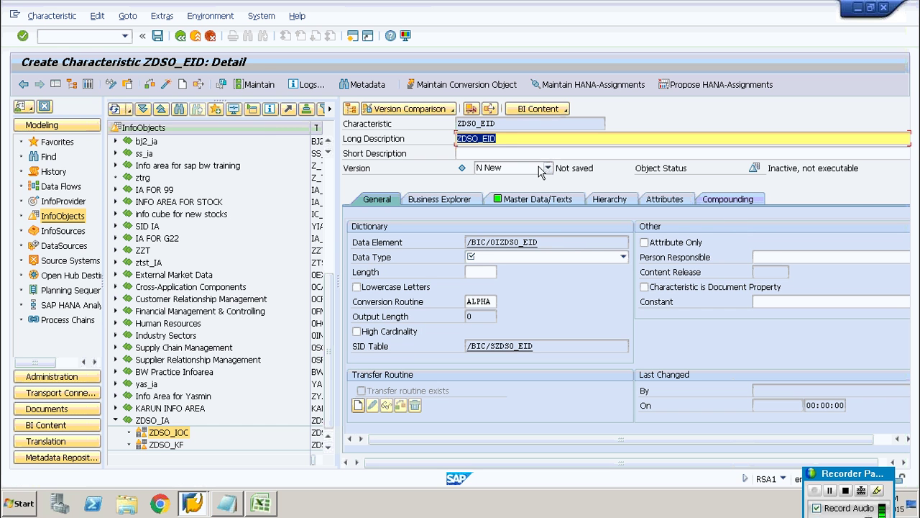
Step: Give ZDSO_EID the short description ZDSO_EID, data type CHAR and length 5, and activate the characteristic
left_click(488, 153)
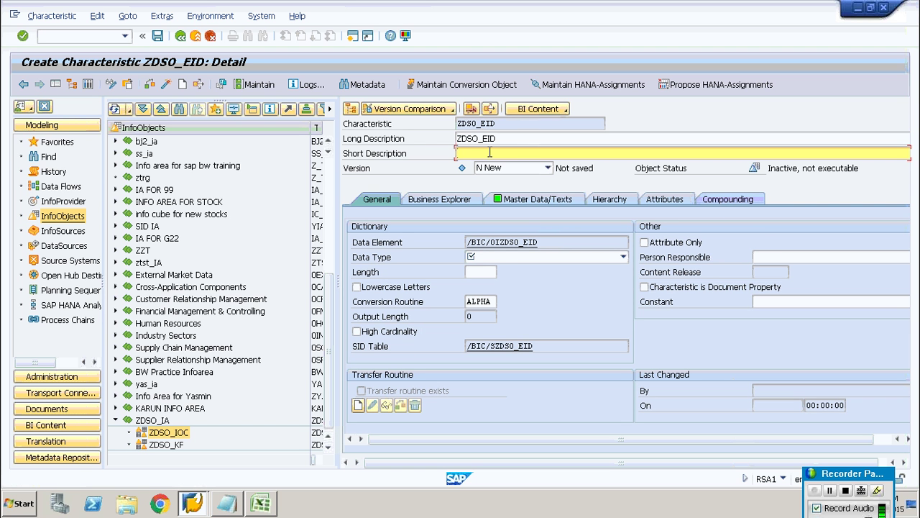
key("ctrl+v")
left_click(528, 256)
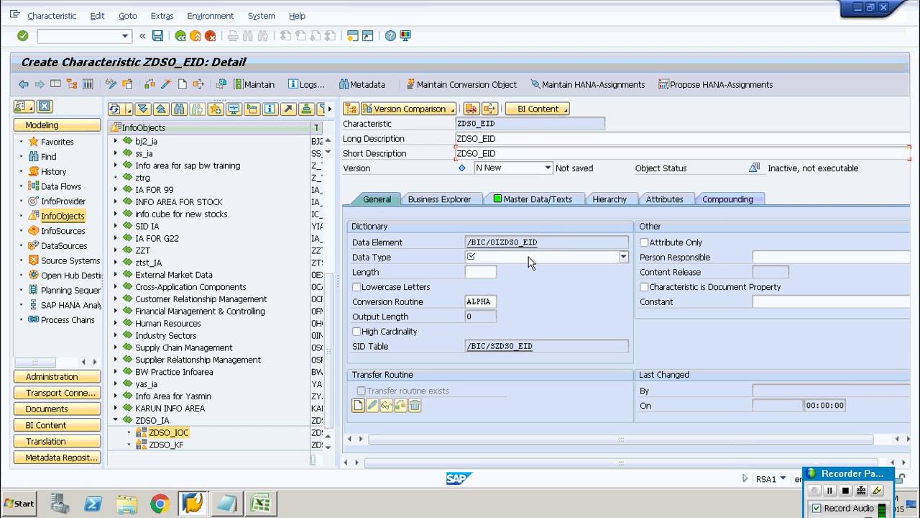
left_click(523, 267)
left_click(492, 272)
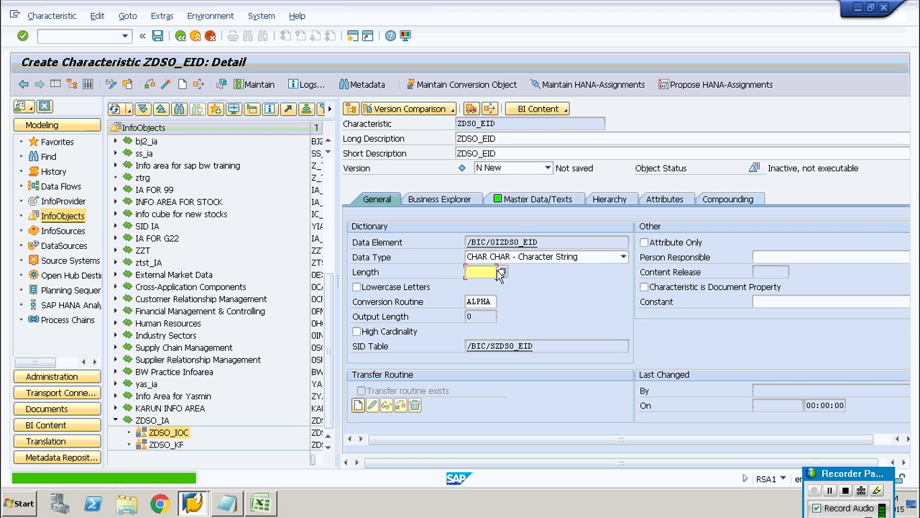
type("5")
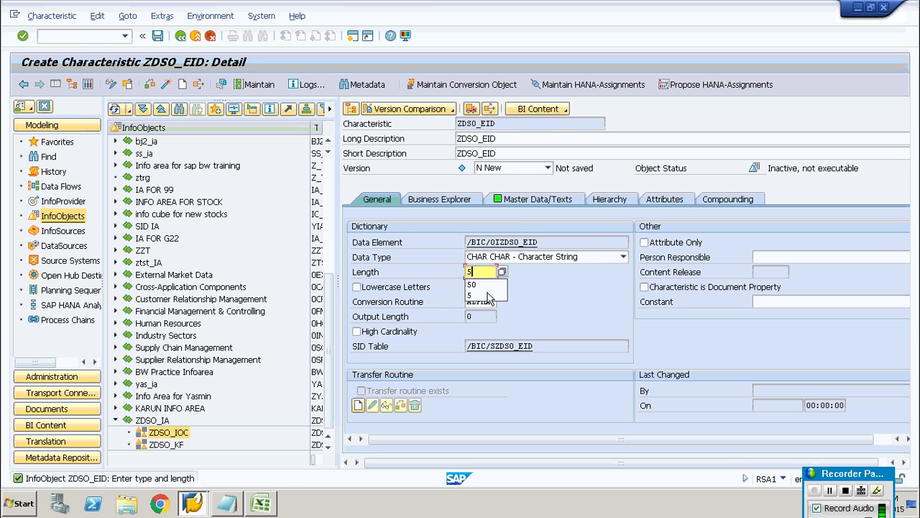
left_click(486, 295)
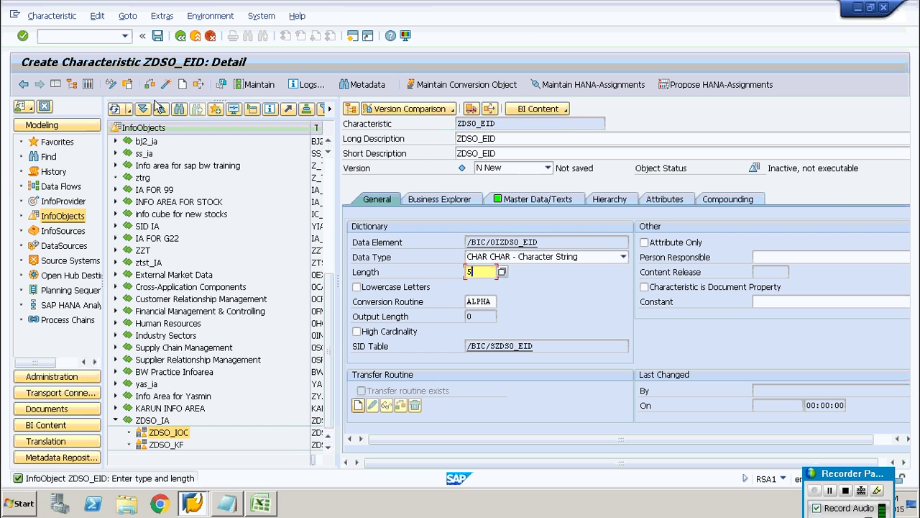
left_click(166, 86)
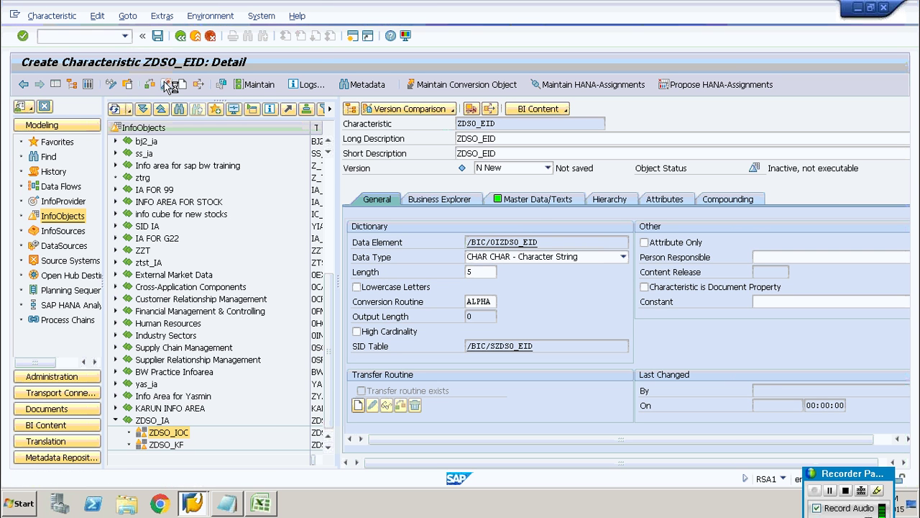
Step: Create a characteristic InfoObject ZDSO_DID with the long description ZDSO_DID in the ZDSO_IOC catalog
right_click(174, 434)
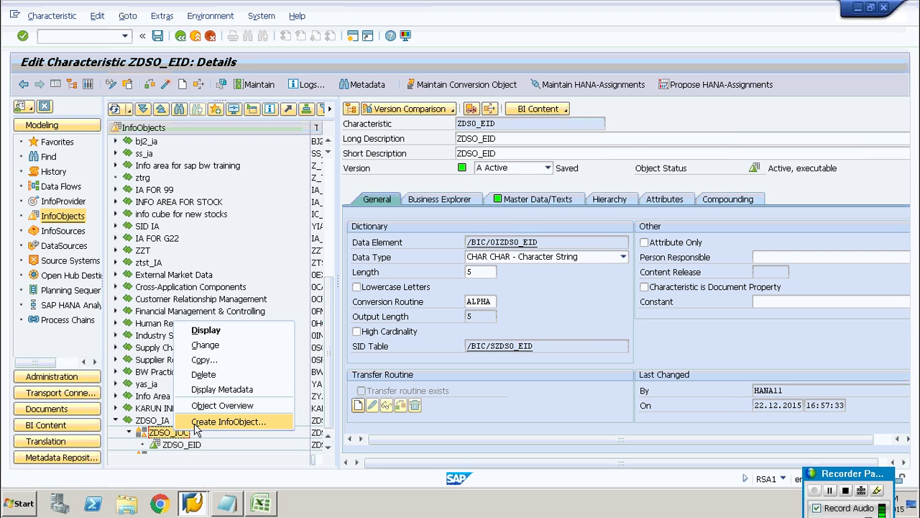
left_click(197, 424)
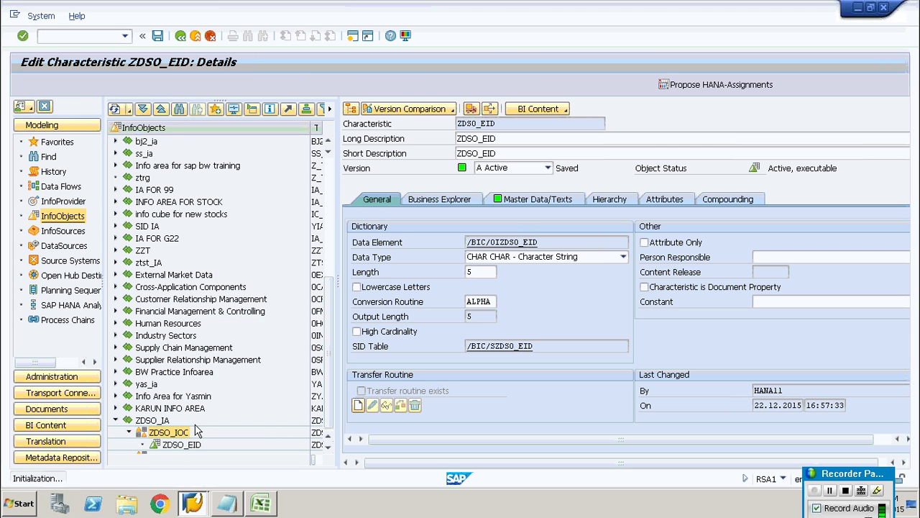
type("ZDSO_EID")
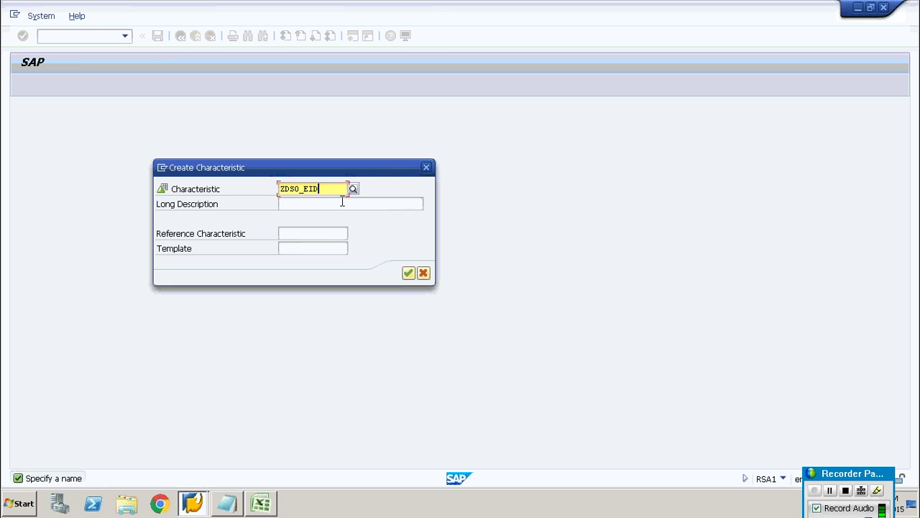
key("BackSpace")
key("BackSpace")
key("BackSpace")
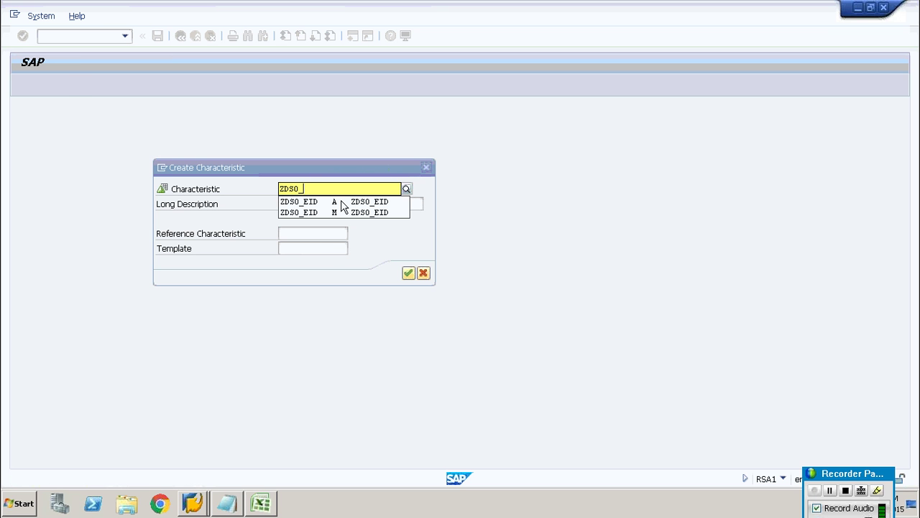
type("DID")
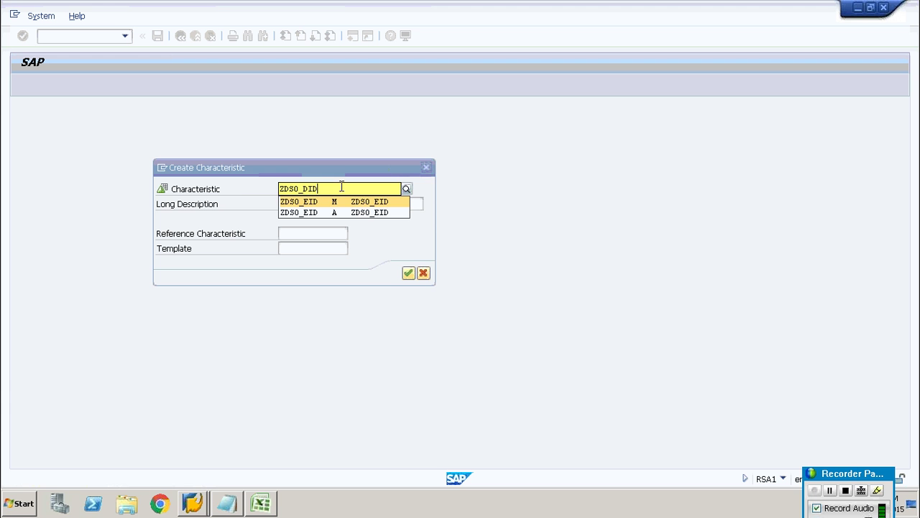
left_click(293, 203)
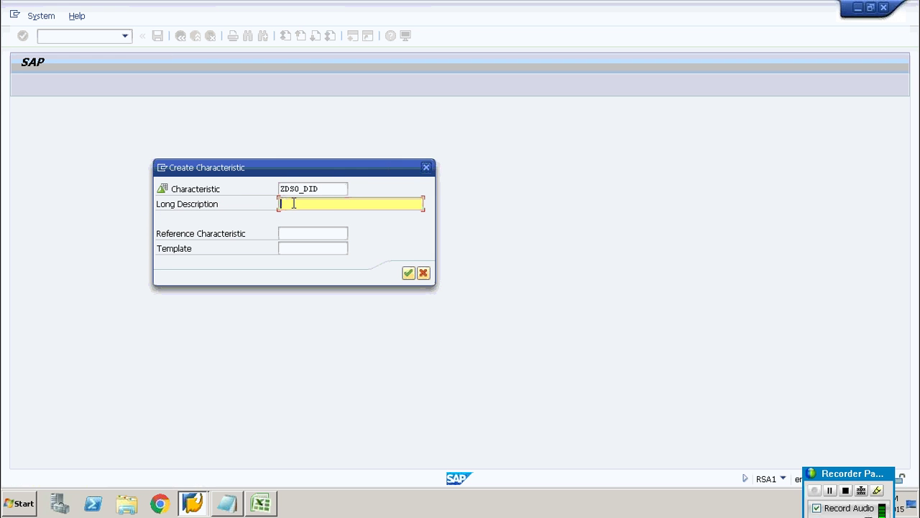
type("ZDSO_DID")
left_click(407, 274)
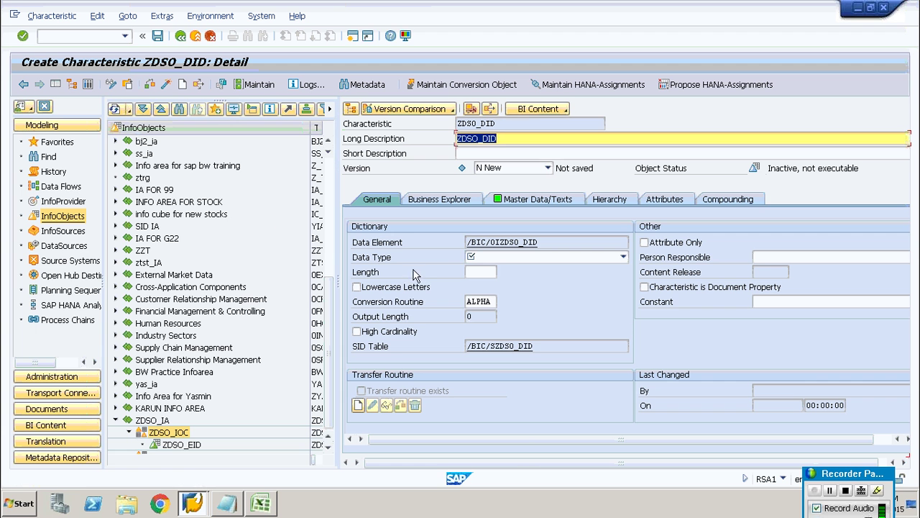
Step: Set ZDSO_DID to data type CHAR with length 5 and activate the characteristic
left_click(502, 256)
left_click(506, 271)
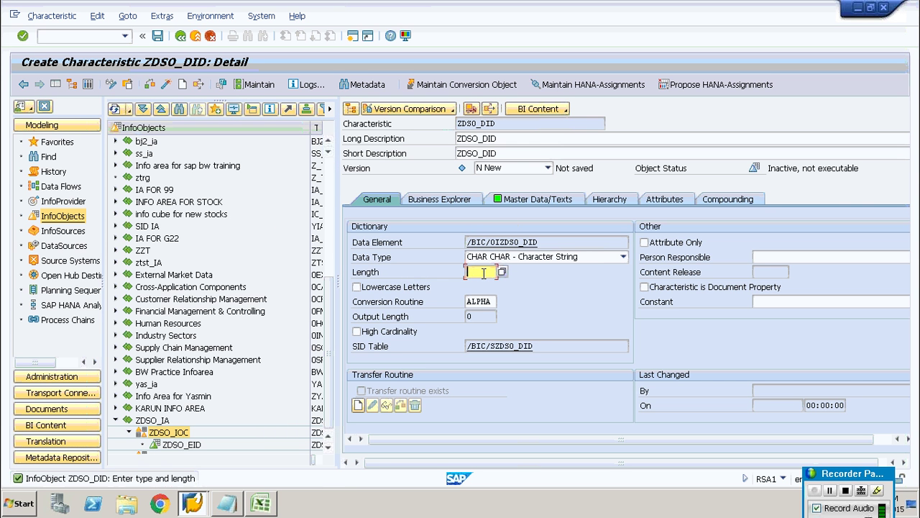
type("5")
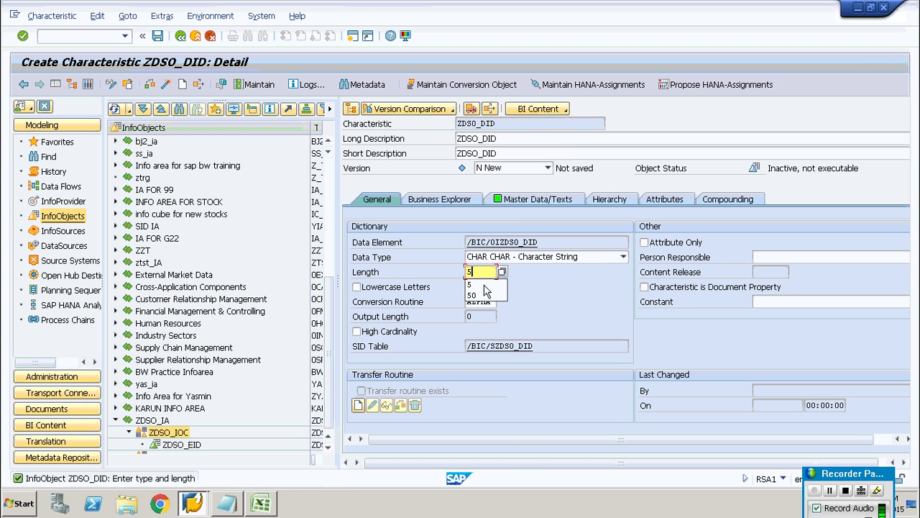
left_click(485, 285)
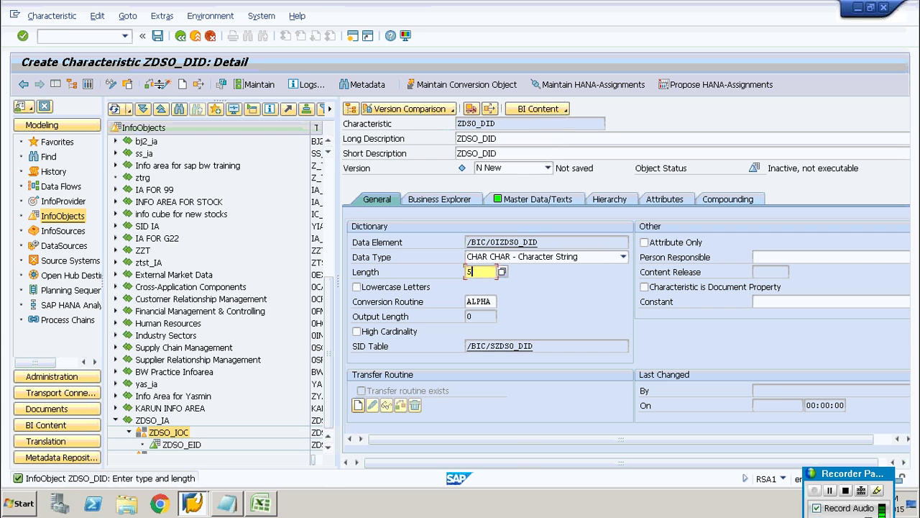
left_click(165, 84)
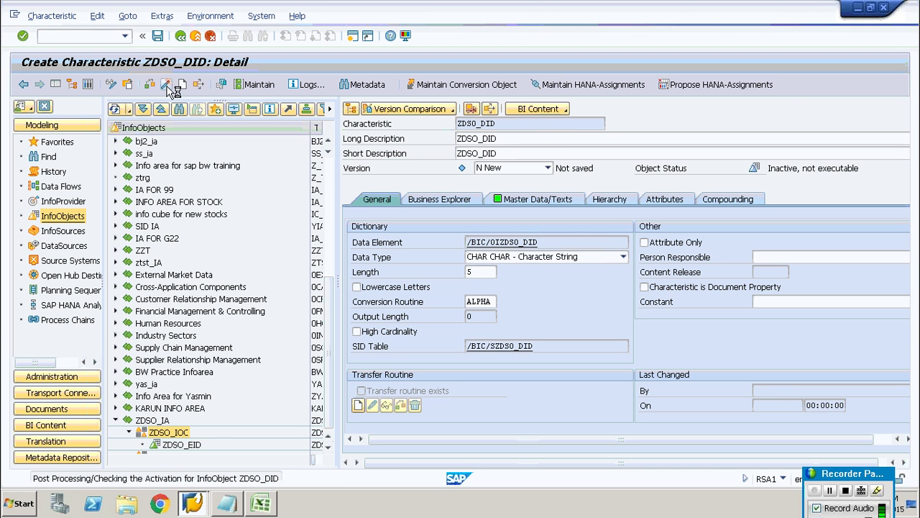
Step: Create a characteristic InfoObject ZDSO_PID with the long description ZDSO_PID in the ZDSO_IOC catalog
right_click(181, 409)
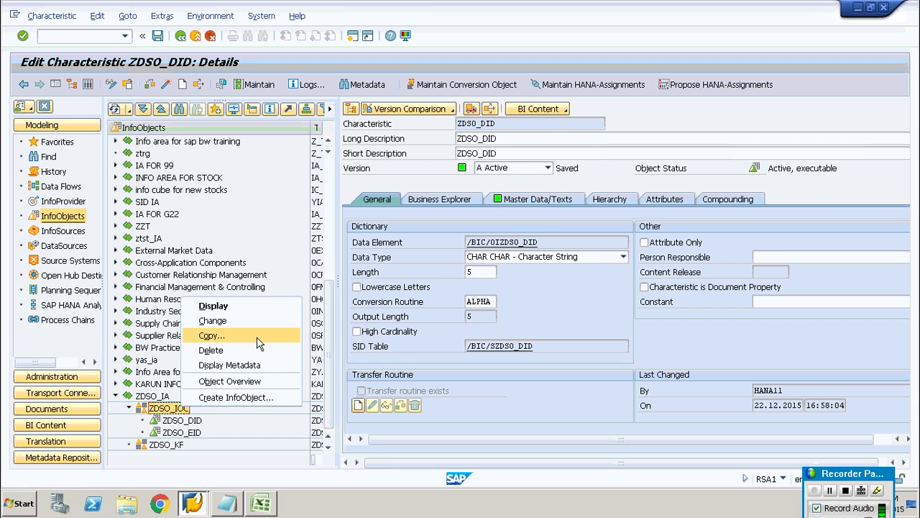
left_click(256, 397)
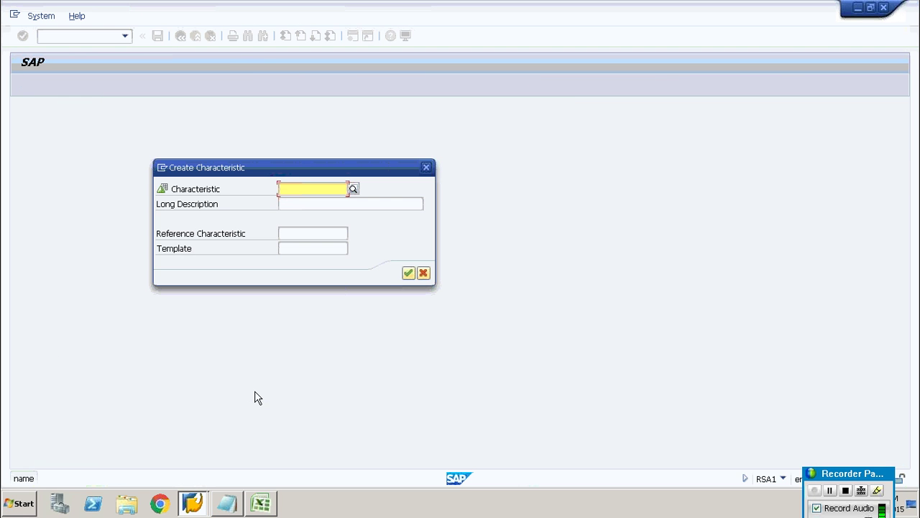
type("ZDSO_DID")
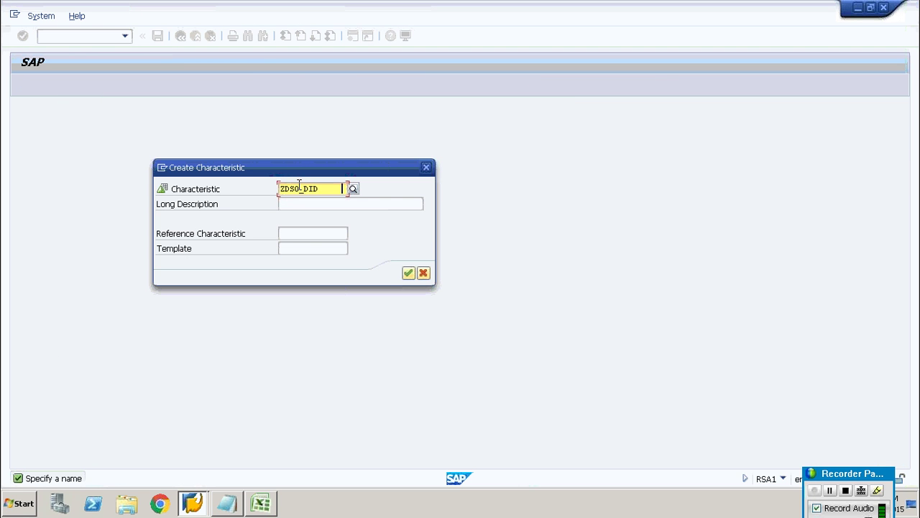
key("BackSpace")
key("BackSpace")
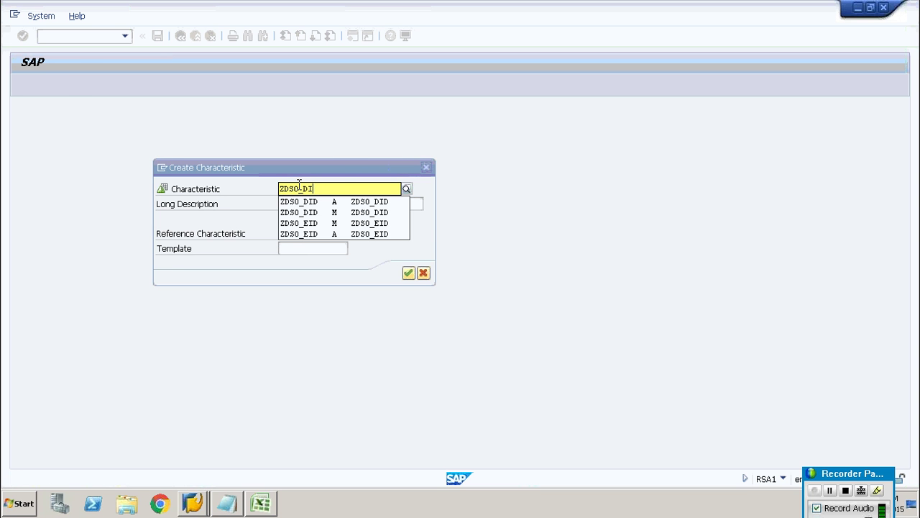
type("D")
left_click(300, 188)
key("Delete")
type("P")
key("shift+Home")
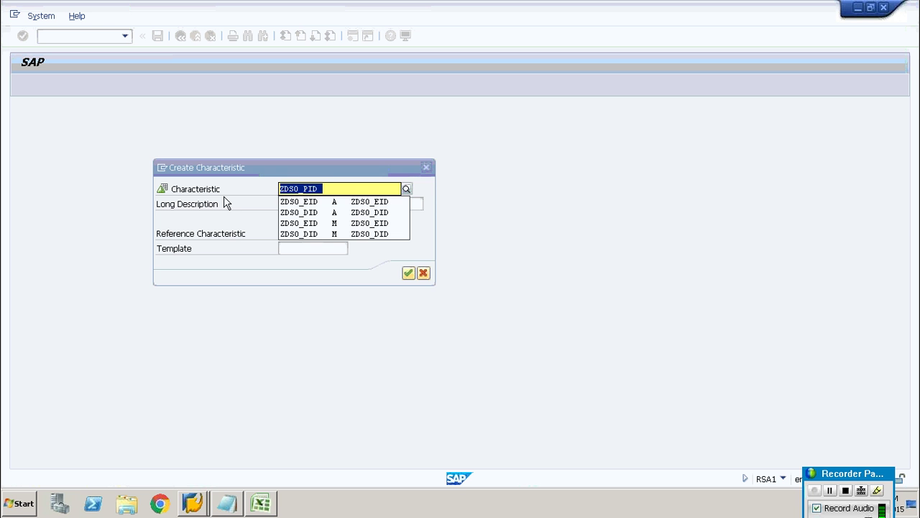
key("ctrl+c")
left_click(284, 204)
key("ctrl+v")
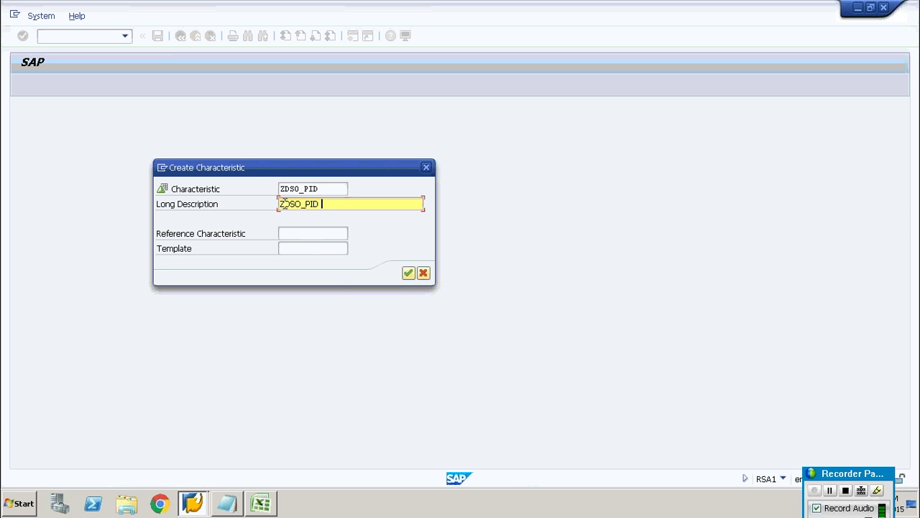
left_click(407, 273)
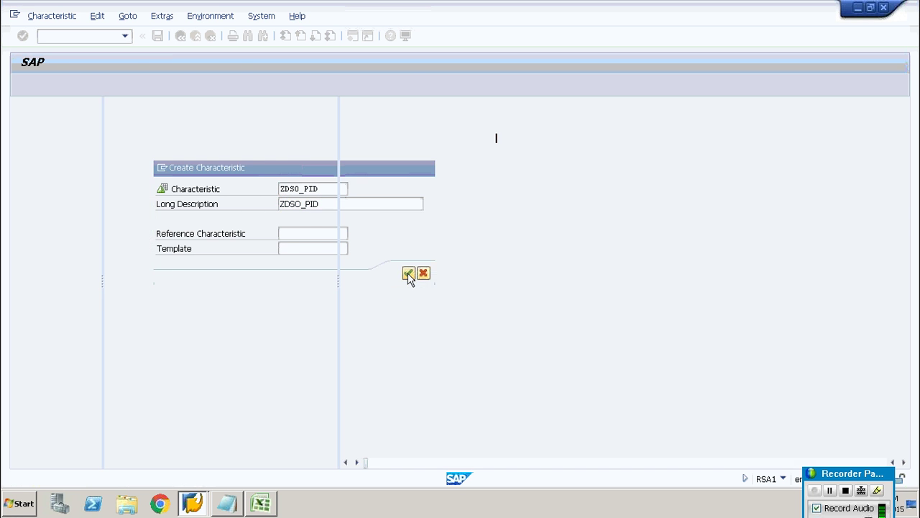
Step: Set ZDSO_PID to data type CHAR with length 5 and activate the characteristic
left_click(499, 259)
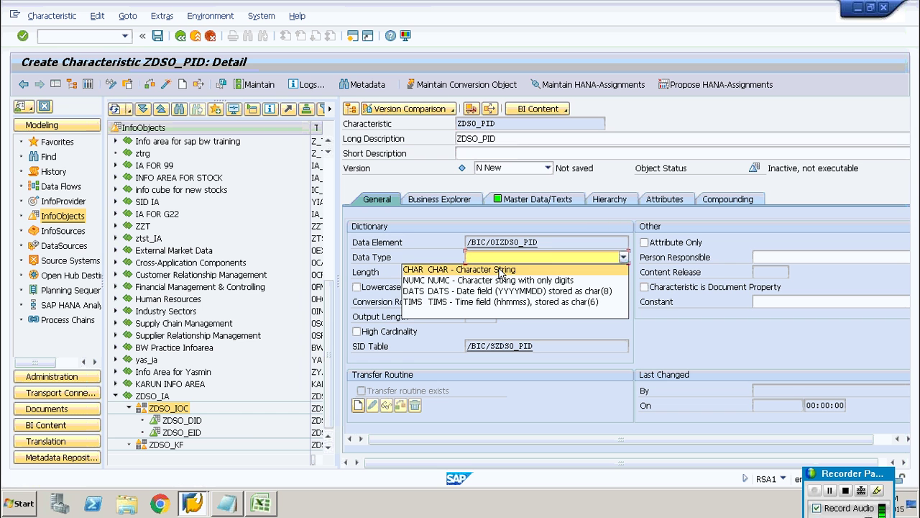
left_click(501, 271)
key("Return")
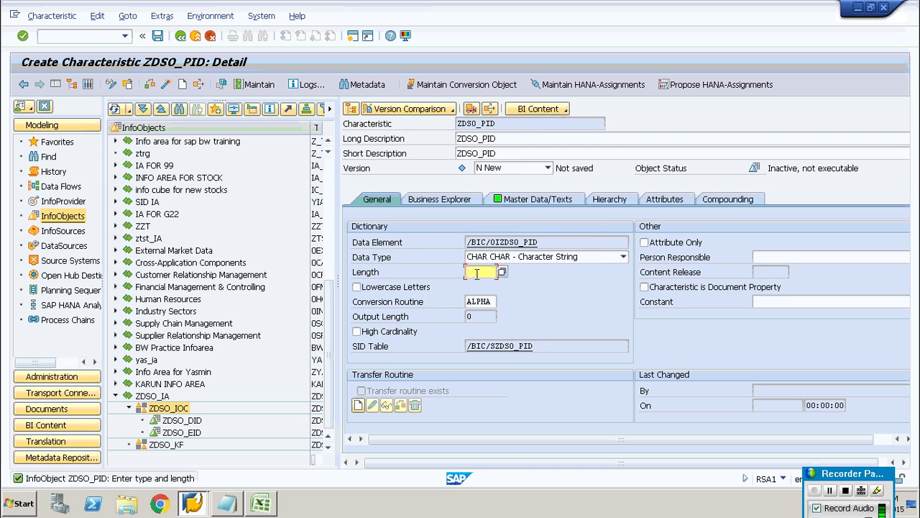
type("5")
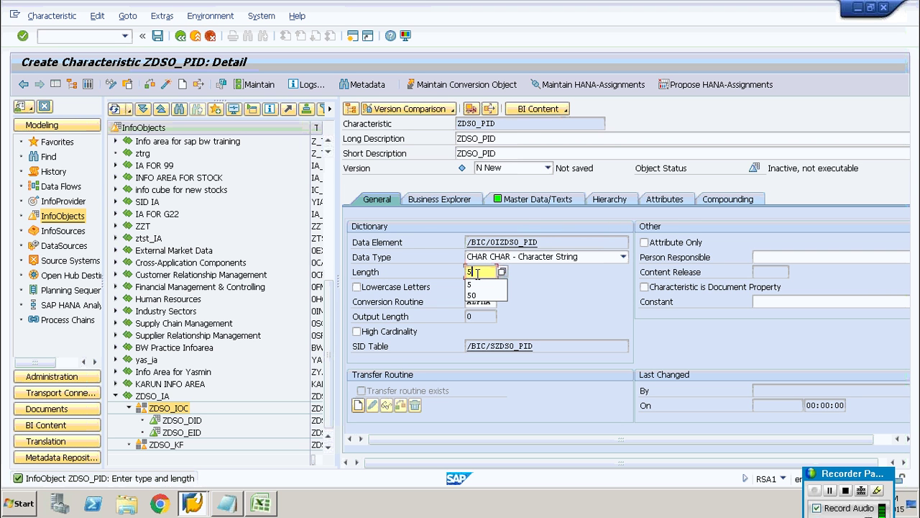
left_click(543, 275)
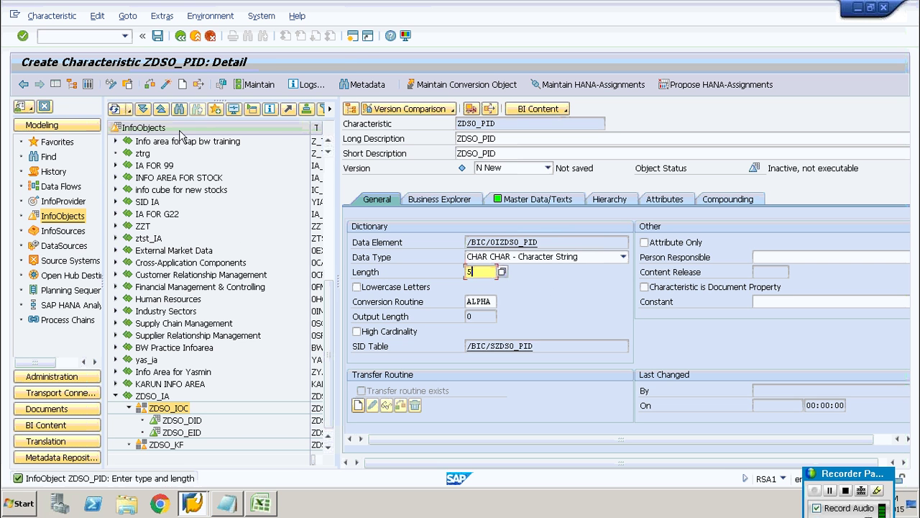
left_click(167, 85)
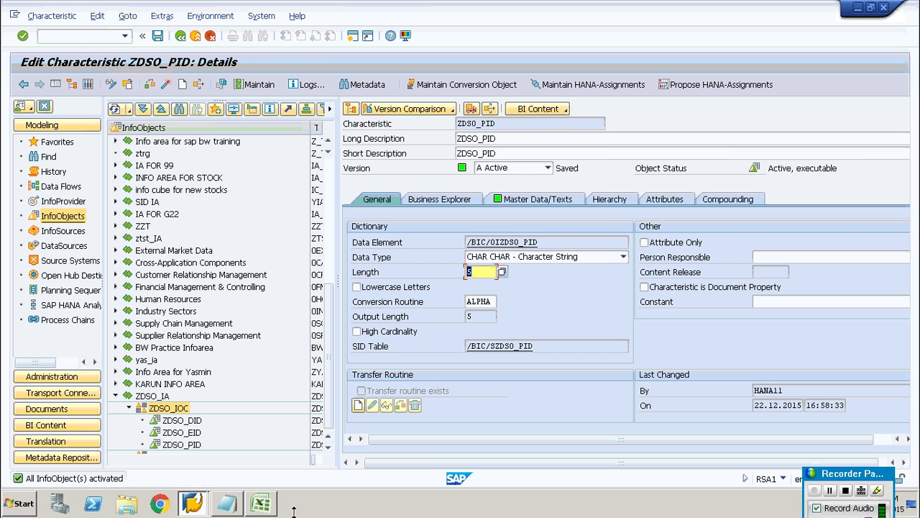
Step: Create a key figure InfoObject ZDSO_NOH with the long description ZDSO_NOH in the ZDSO_KF catalog
left_click(328, 447)
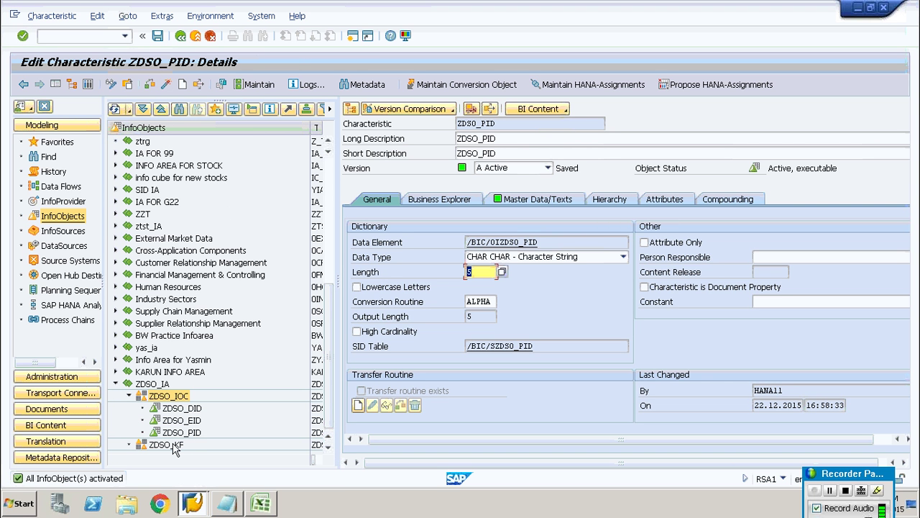
right_click(165, 446)
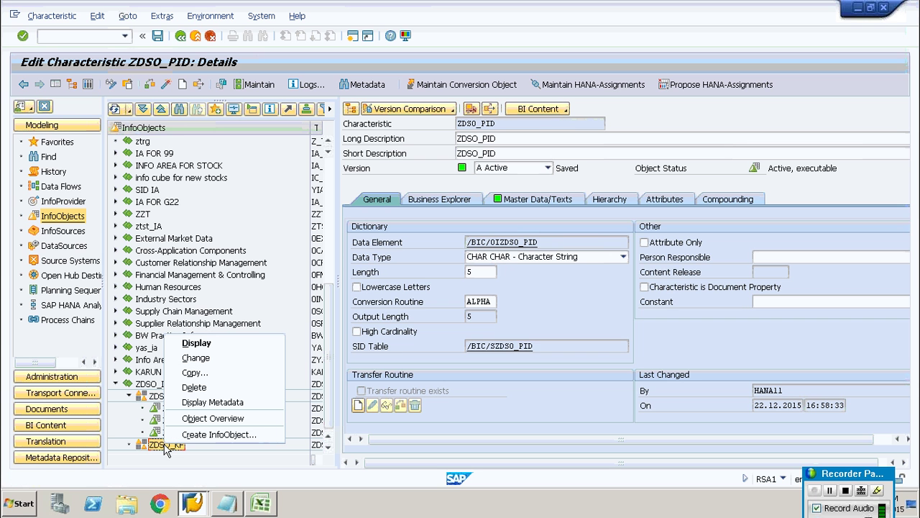
left_click(198, 436)
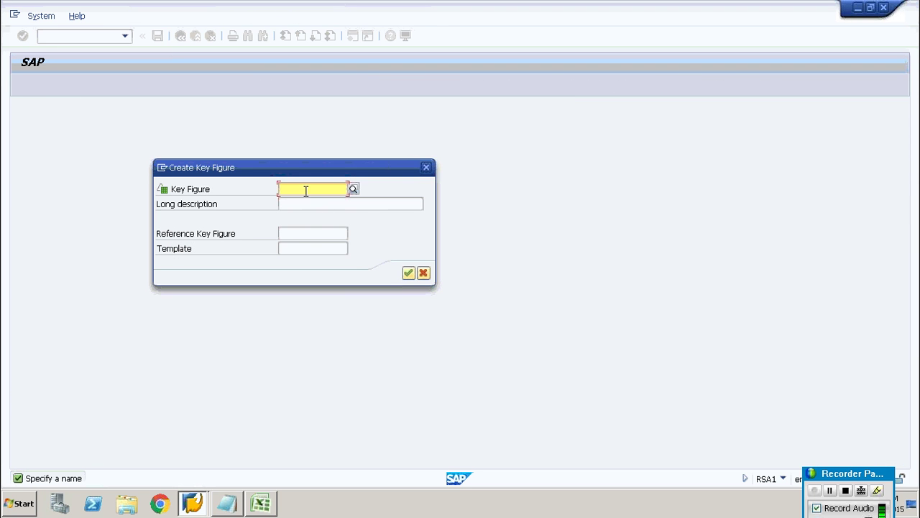
type("ZDSO_")
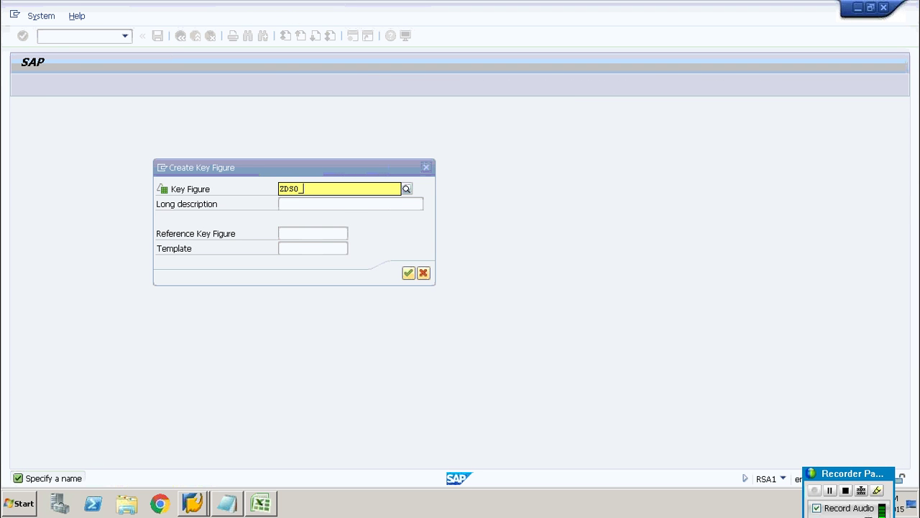
type("NOH")
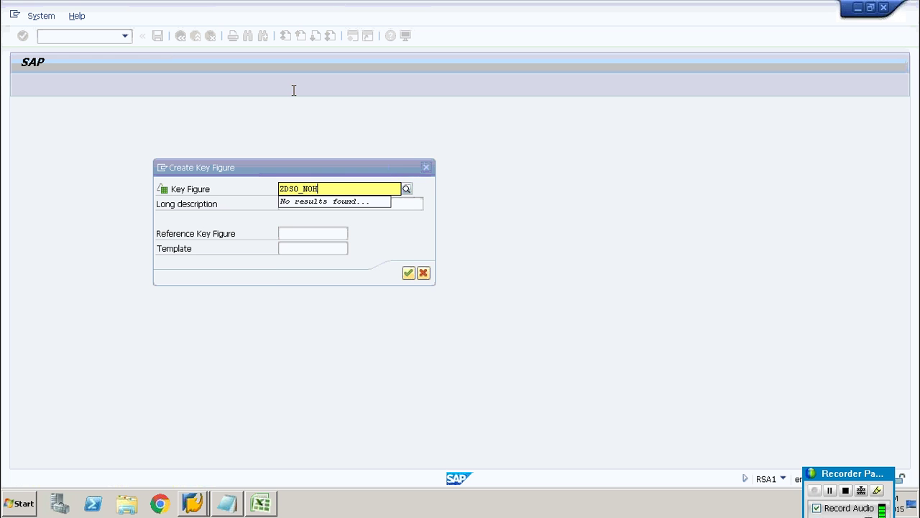
key("Return")
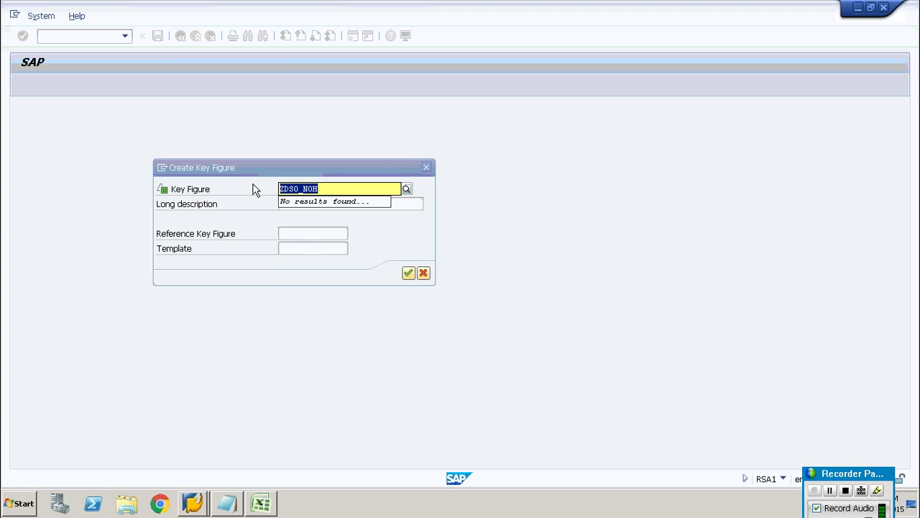
left_click(293, 205)
key("ctrl+v")
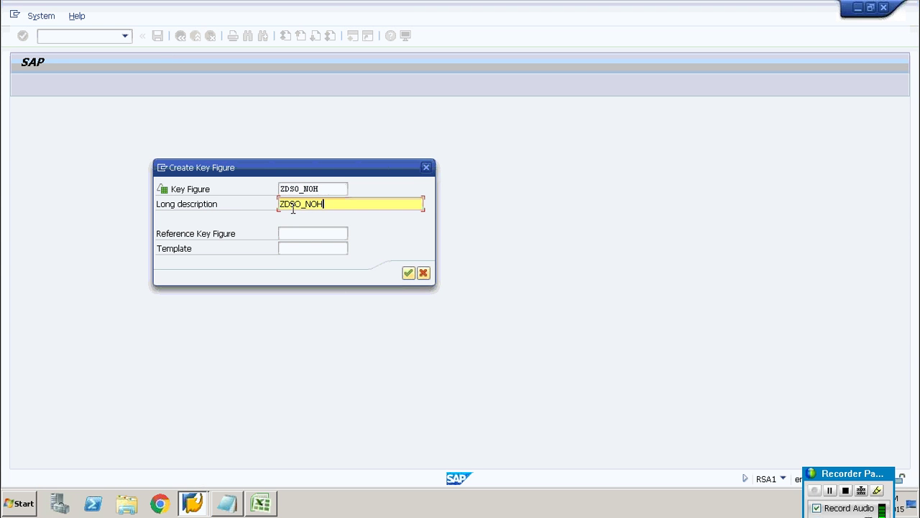
left_click(408, 271)
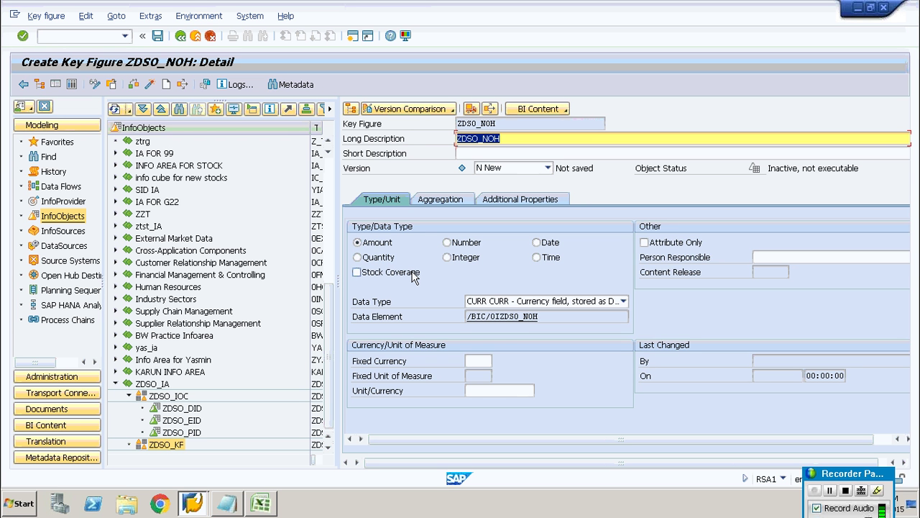
Step: Set the type of key figure ZDSO_NOH to Integer with data type INT4 and activate it
left_click(447, 258)
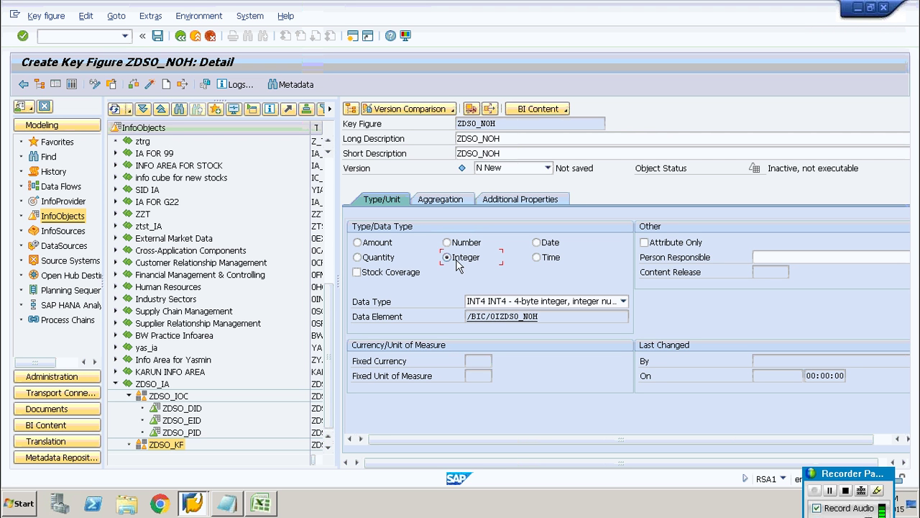
left_click(150, 84)
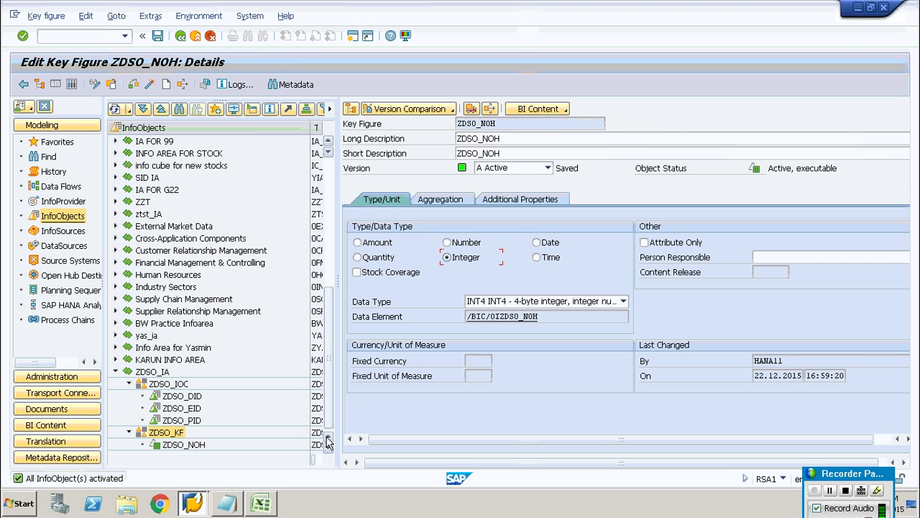
Step: Create a key figure InfoObject ZDSO_SAL with the long description ZDSO_SAL in the ZDSO_KF catalog
right_click(175, 437)
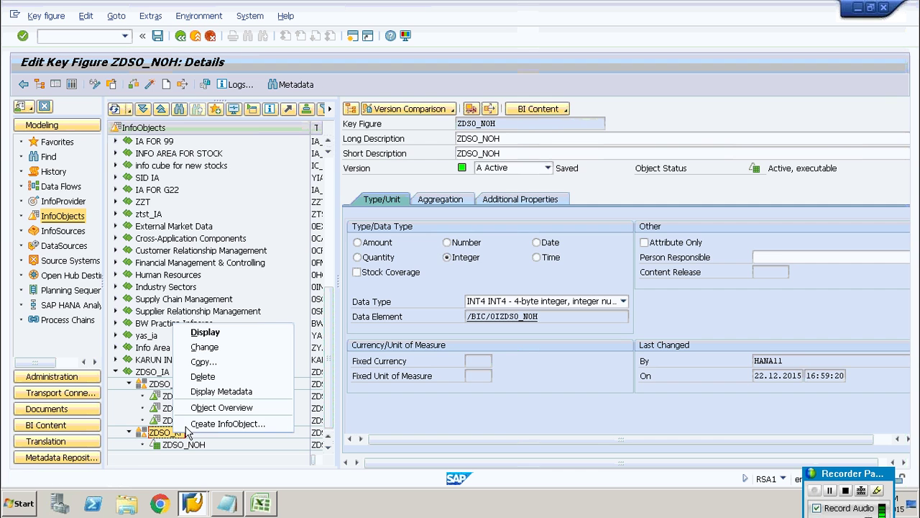
left_click(208, 424)
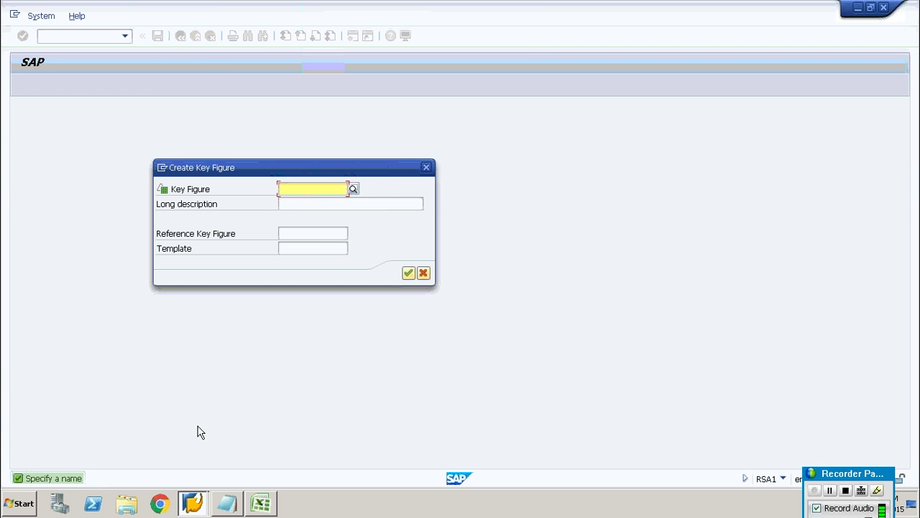
key("ctrl+v")
key("BackSpace")
key("BackSpace")
key("BackSpace")
key("BackSpace")
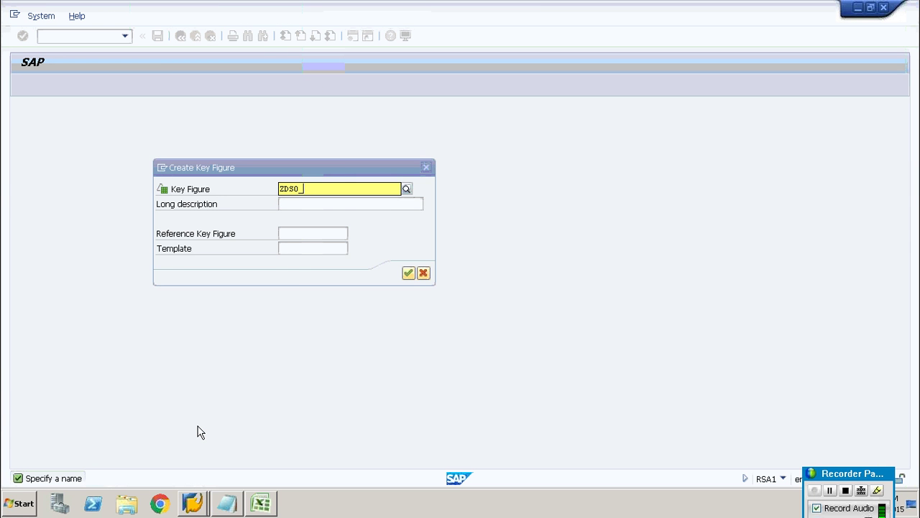
type("_SAL")
key("shift+Left")
key("shift+Left")
key("shift+Left")
key("shift+Left")
key("shift+Left")
key("shift+Left")
key("shift+Left")
key("shift+Left")
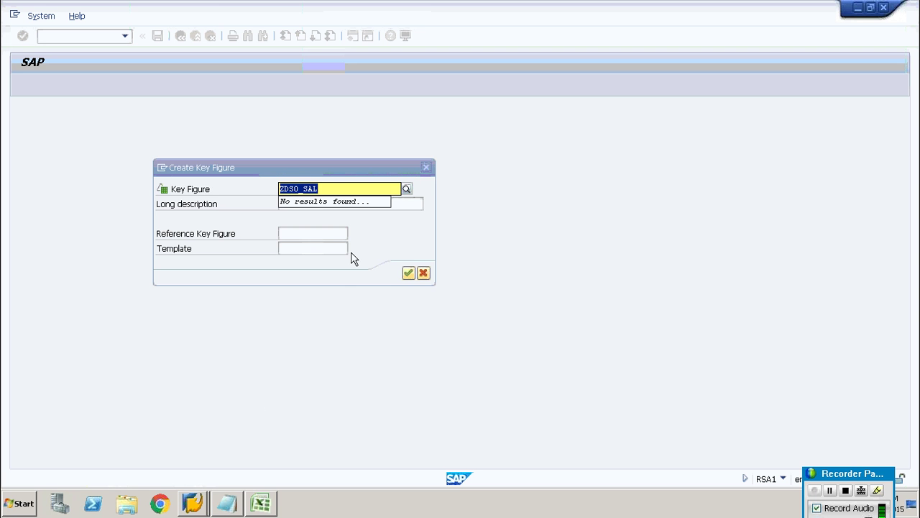
key("ctrl+c")
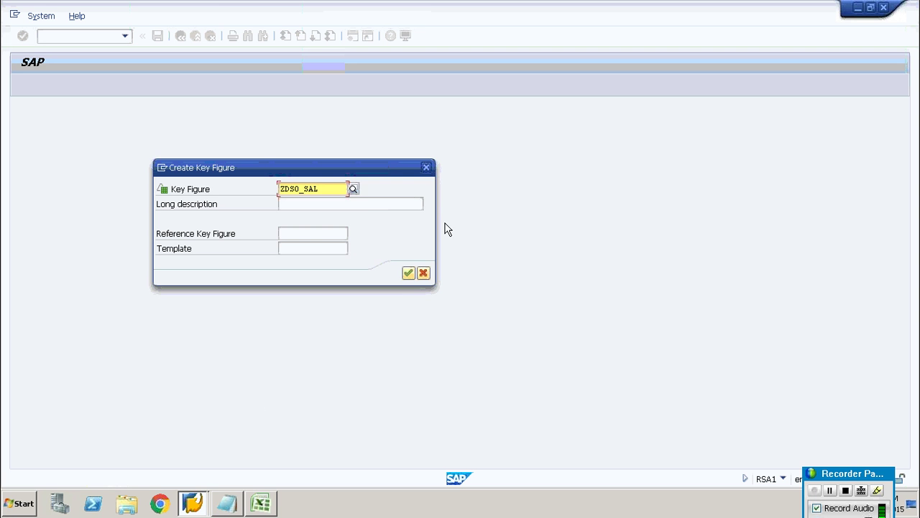
left_click(368, 204)
key("ctrl+v")
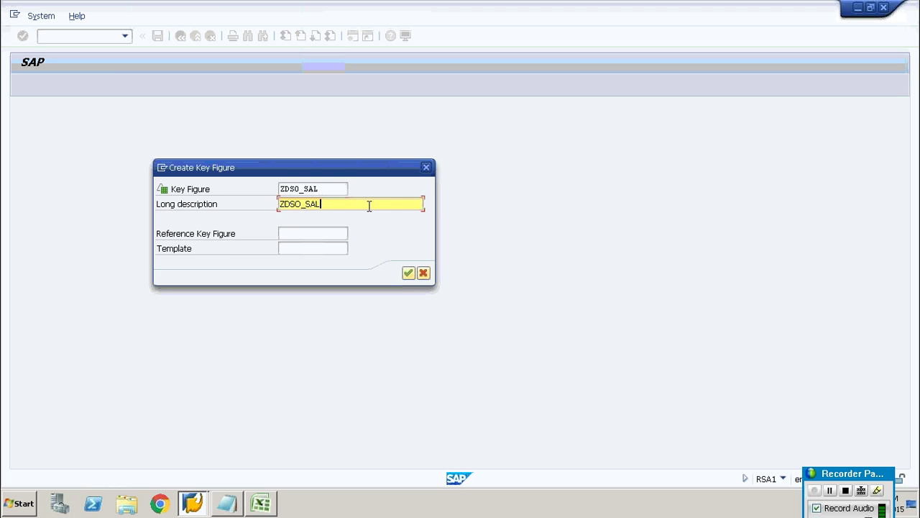
left_click(408, 273)
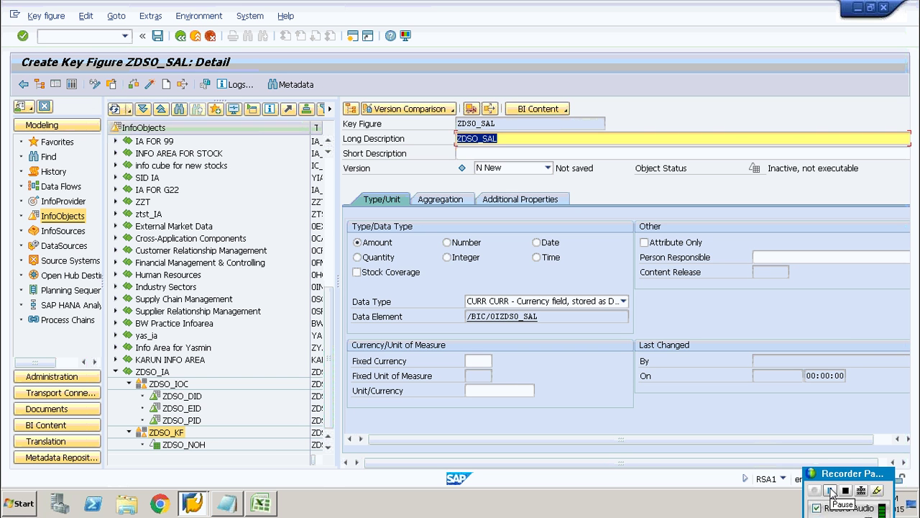
left_click(832, 491)
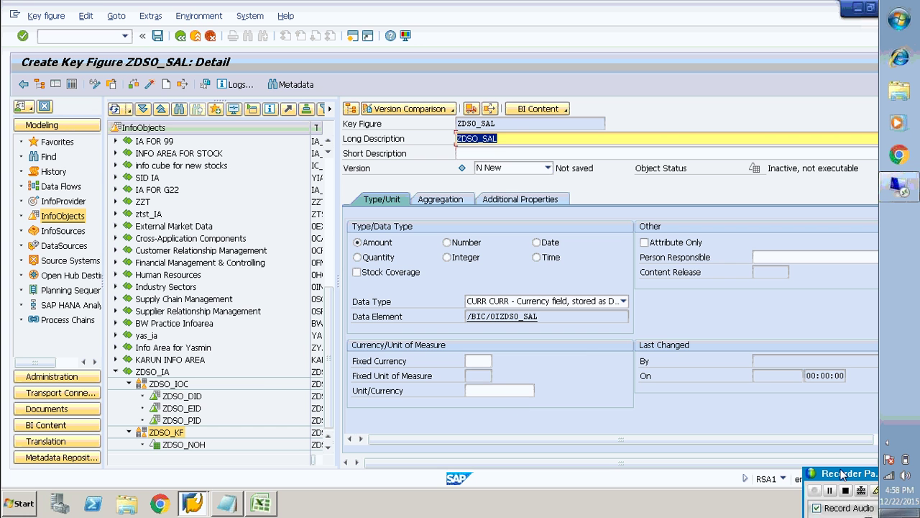
mouse_move(830, 455)
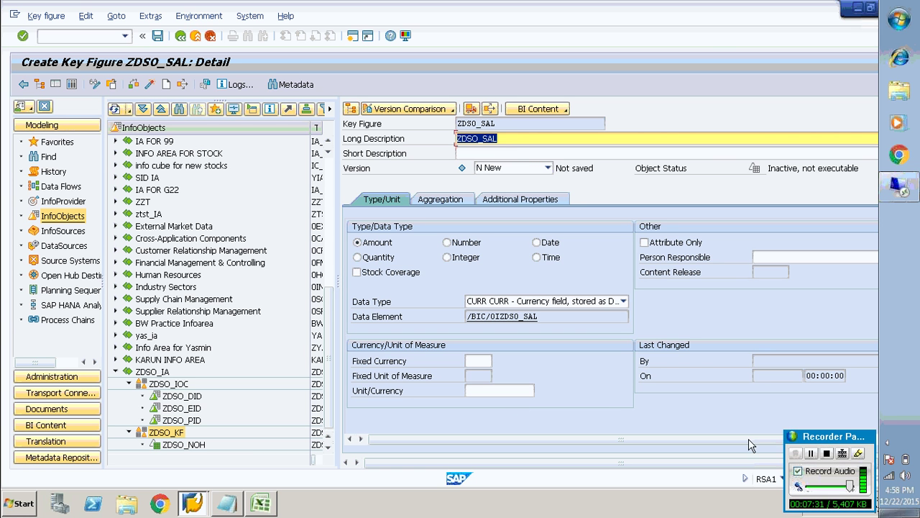
Step: Set the type of key figure ZDSO_SAL to Integer with data type INT4 and activate it
left_click(447, 257)
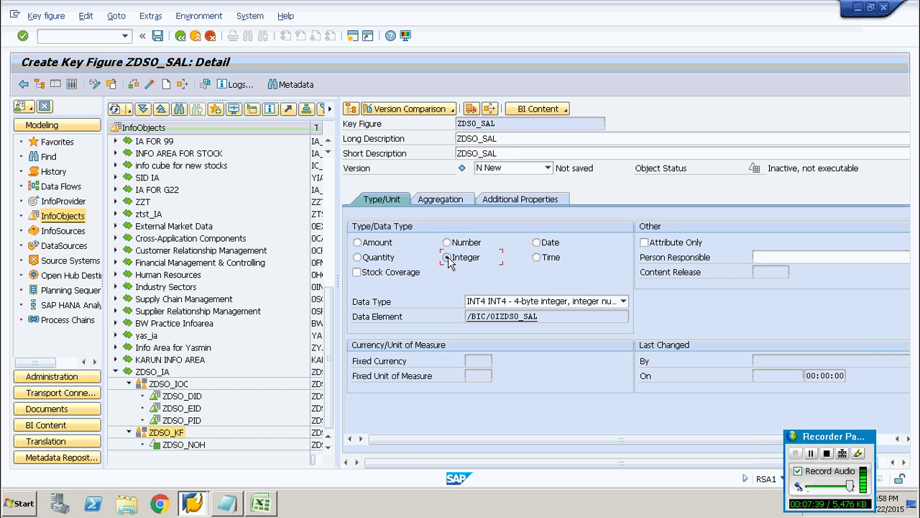
left_click(149, 84)
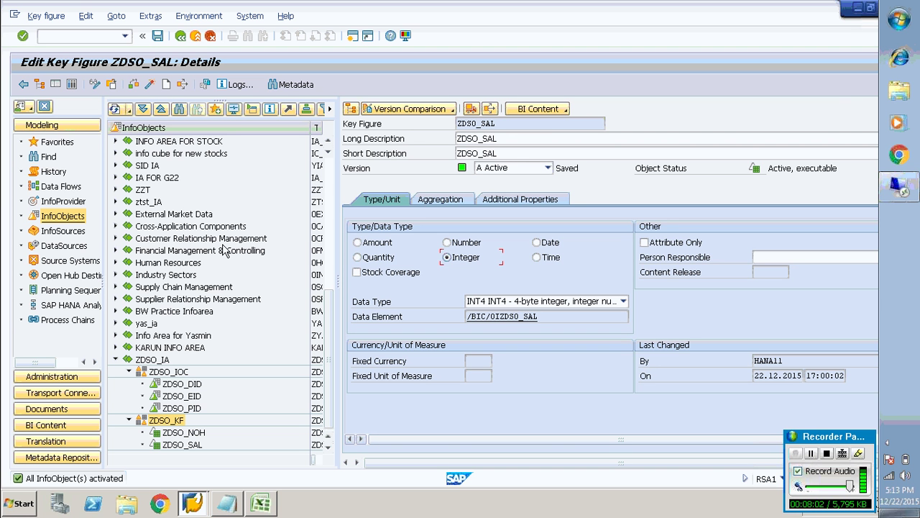
Step: Show the Source Systems tree in the modeling area
left_click(65, 263)
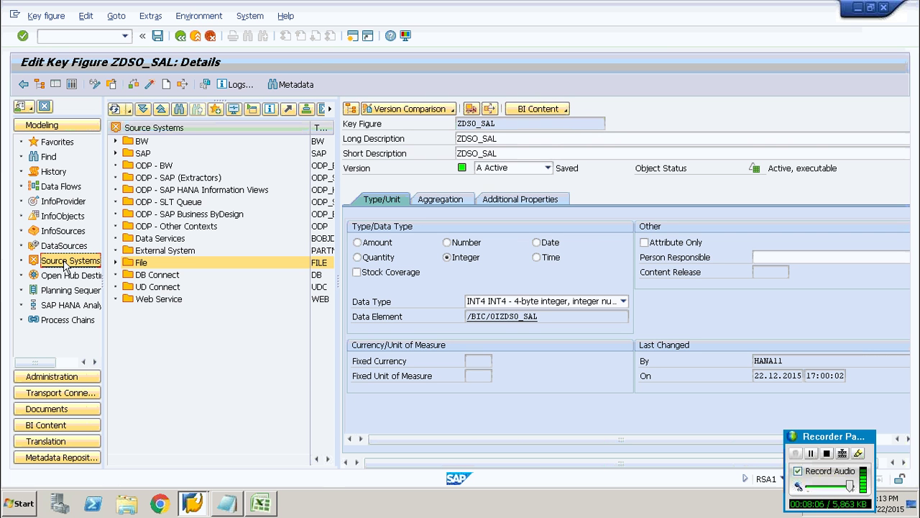
right_click(220, 130)
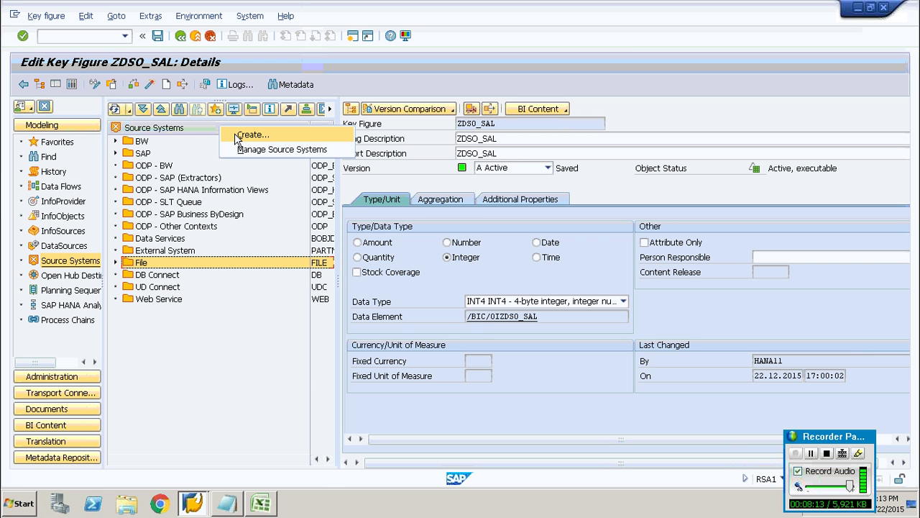
left_click(238, 136)
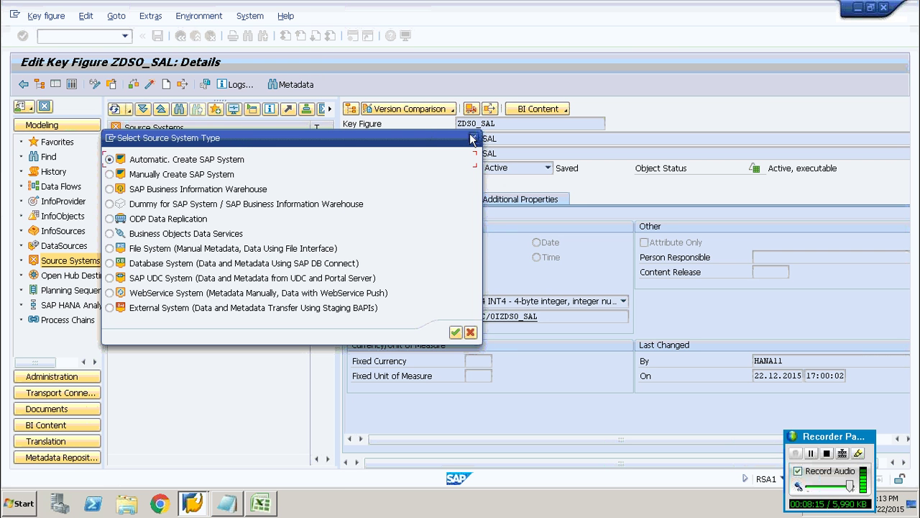
left_click(473, 137)
left_click(115, 263)
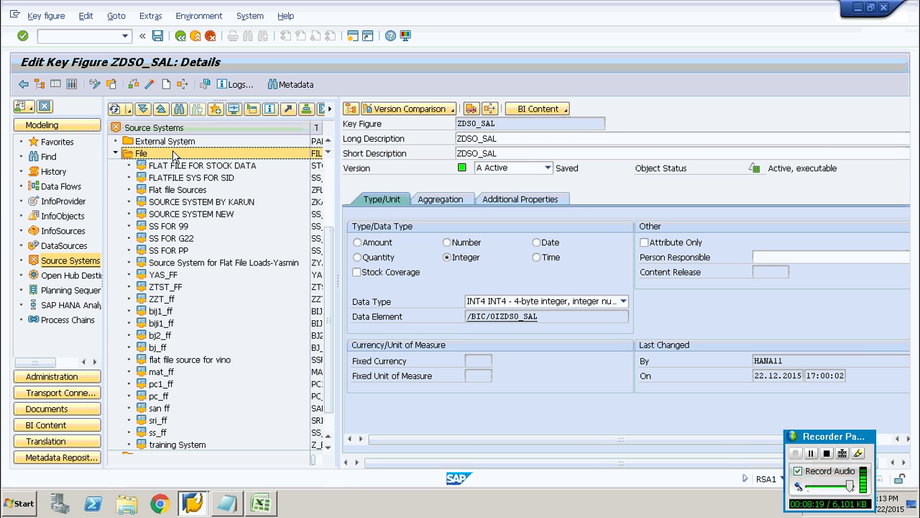
right_click(184, 153)
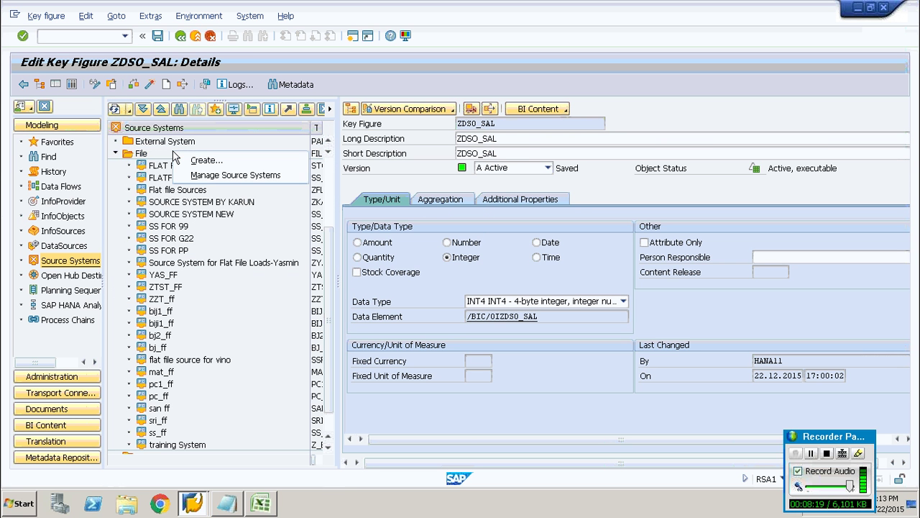
left_click(115, 155)
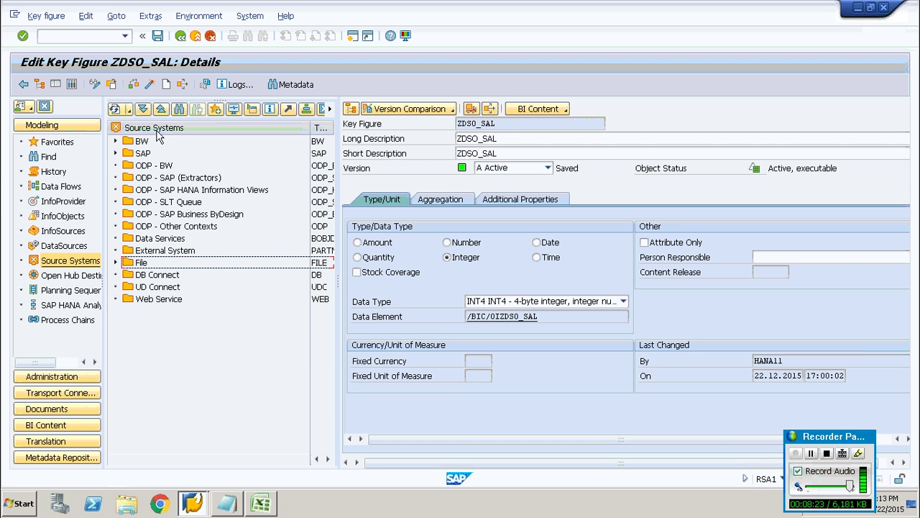
Step: Create a File System source system with logical system name ZDSO_FF and source system name ZDSO_FF
right_click(157, 134)
left_click(208, 144)
left_click(205, 250)
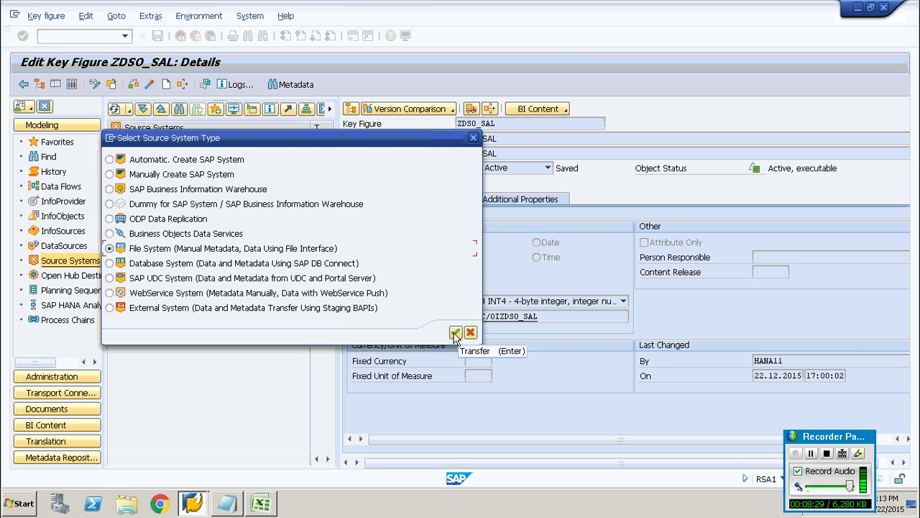
left_click(455, 333)
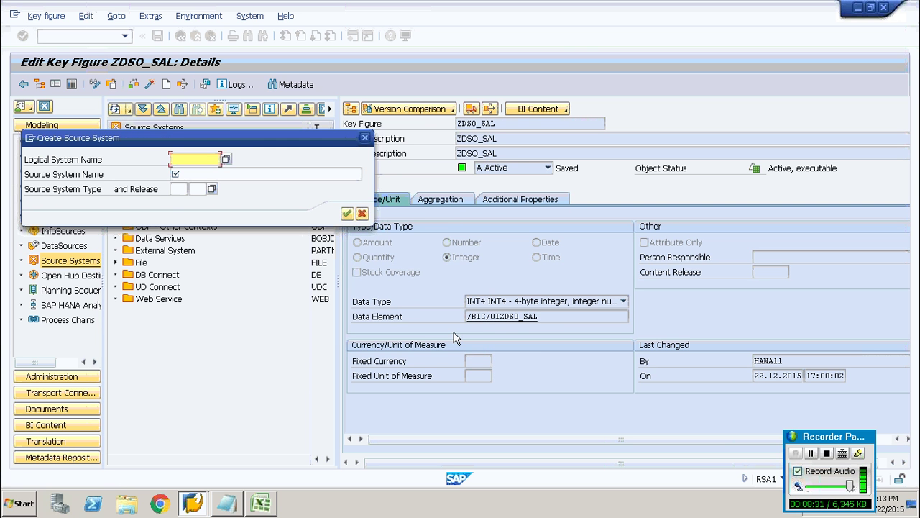
type("ZDSO_FF")
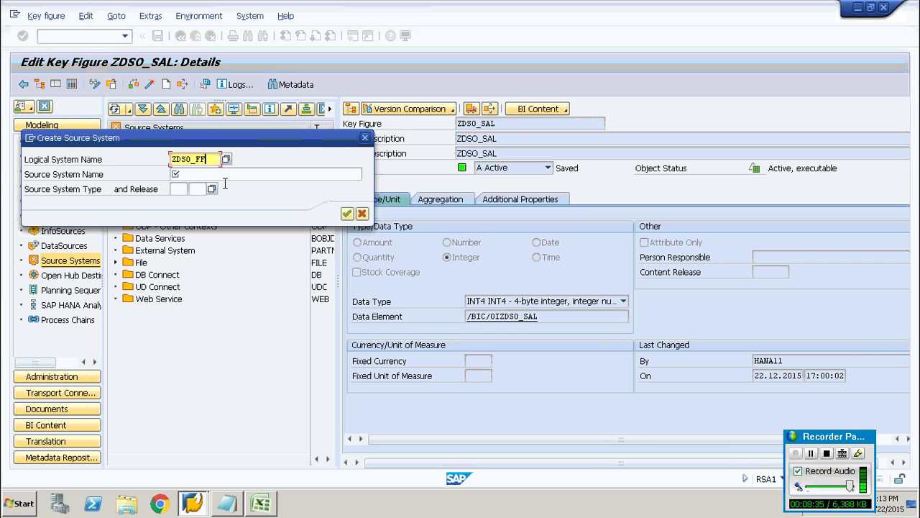
key("shift+Home")
key("BackSpace")
key("ctrl+v")
left_click(202, 172)
key("ctrl+v")
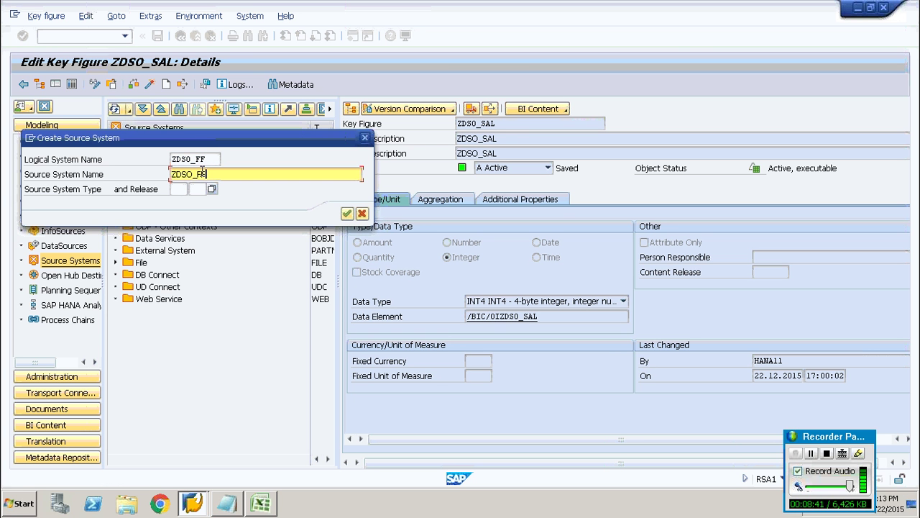
left_click(347, 214)
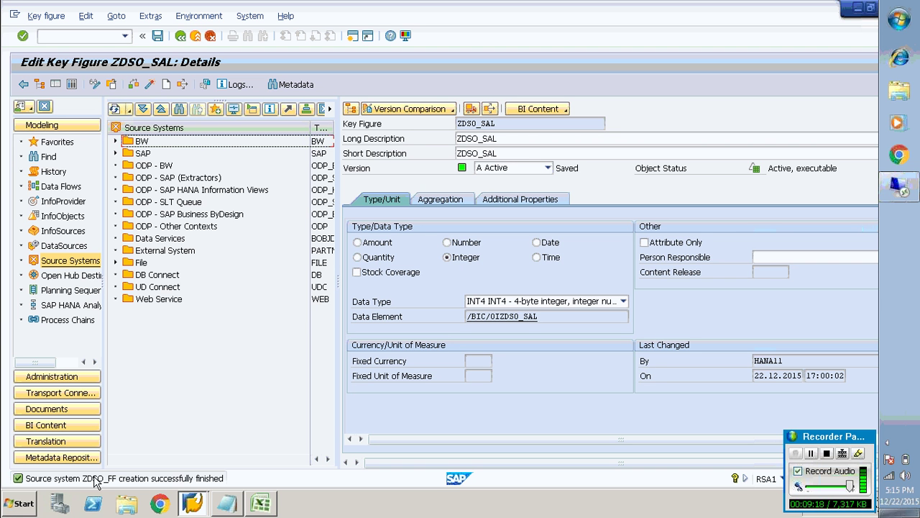
Step: Open the DataSource tree of the ZDSO_FF source system from the File folder
left_click(116, 263)
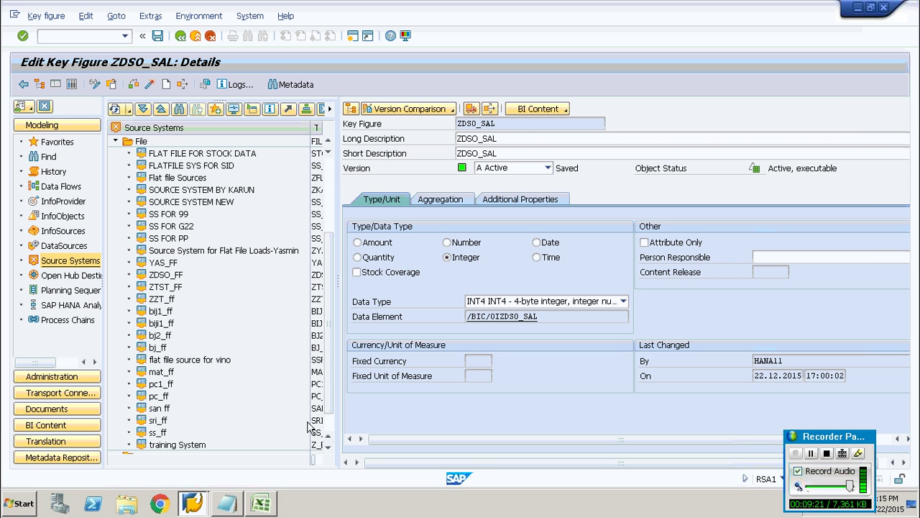
left_click(167, 277)
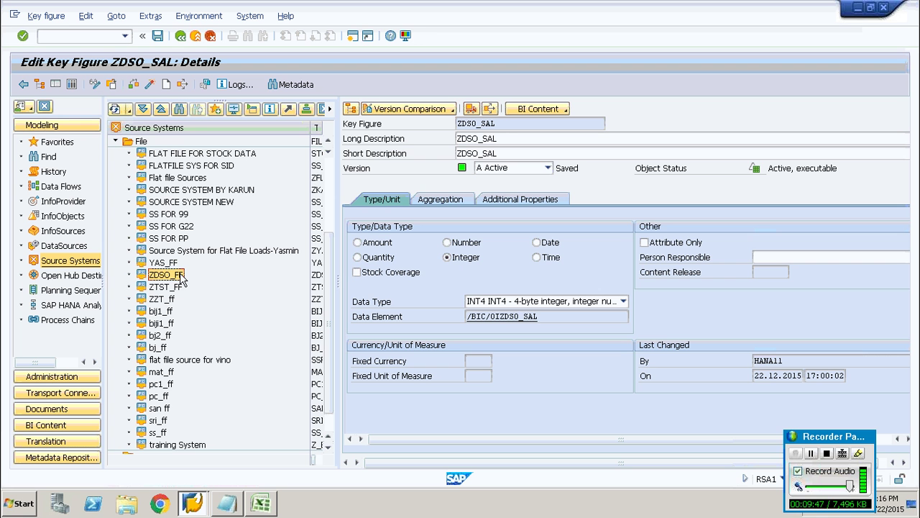
double_click(163, 276)
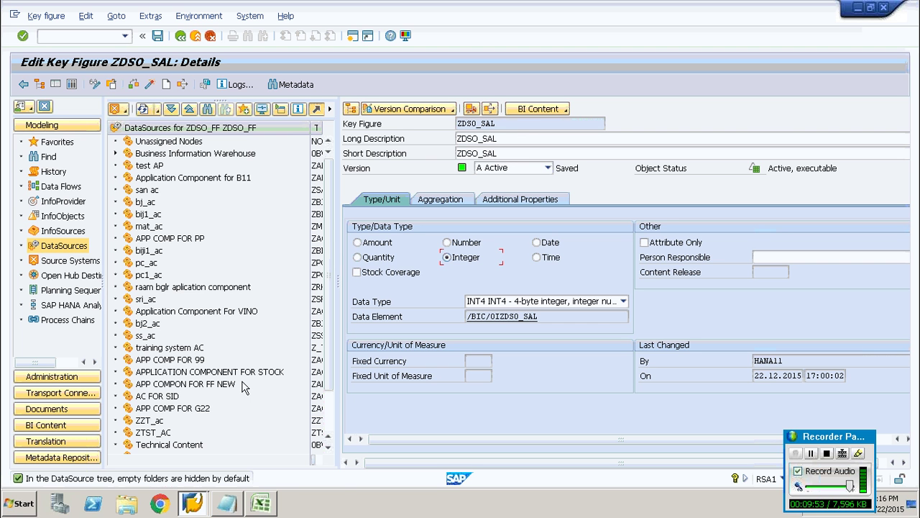
Step: Look through the existing application components in the DataSource tree of ZDSO_FF
left_click(328, 447)
left_click(328, 447)
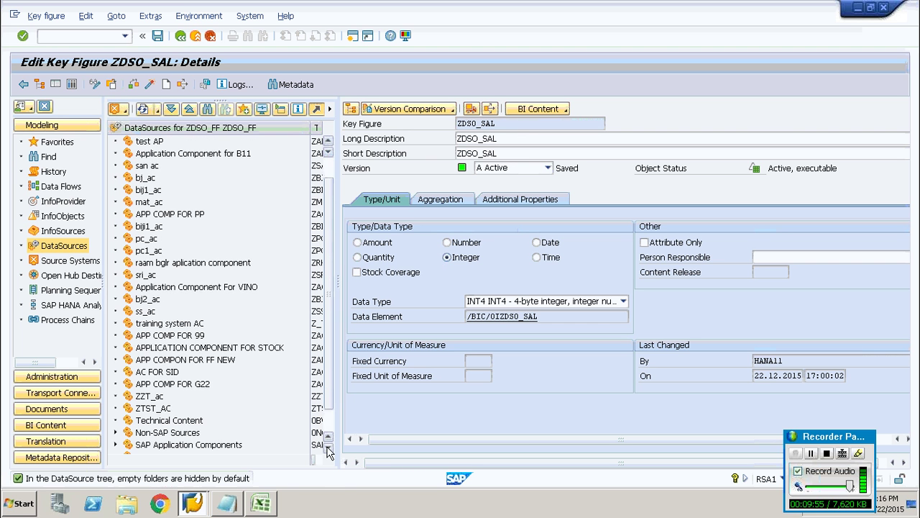
left_click(328, 447)
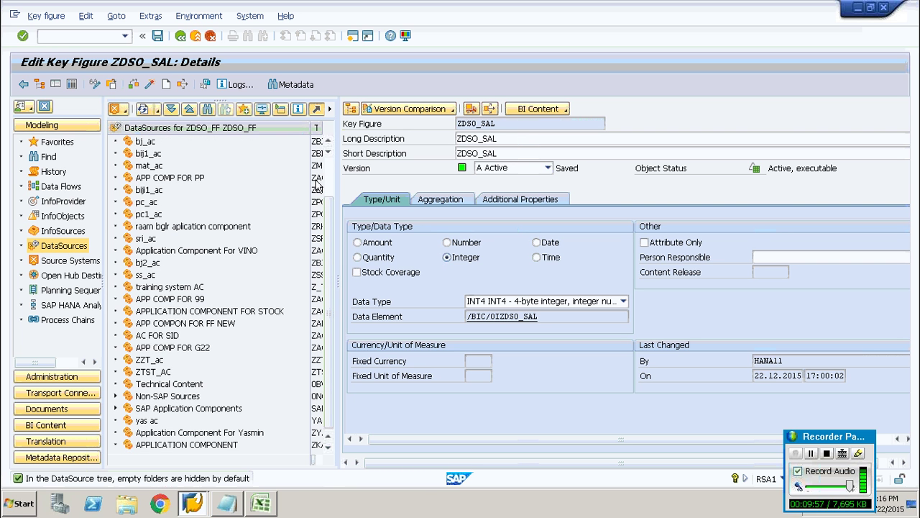
left_click(328, 140)
left_click(328, 141)
left_click(329, 141)
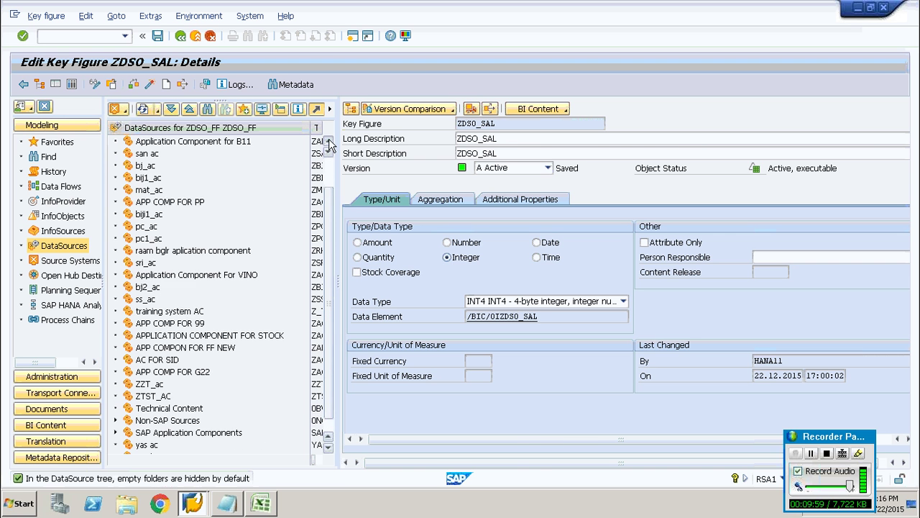
left_click(329, 141)
left_click(329, 141)
left_click(329, 141)
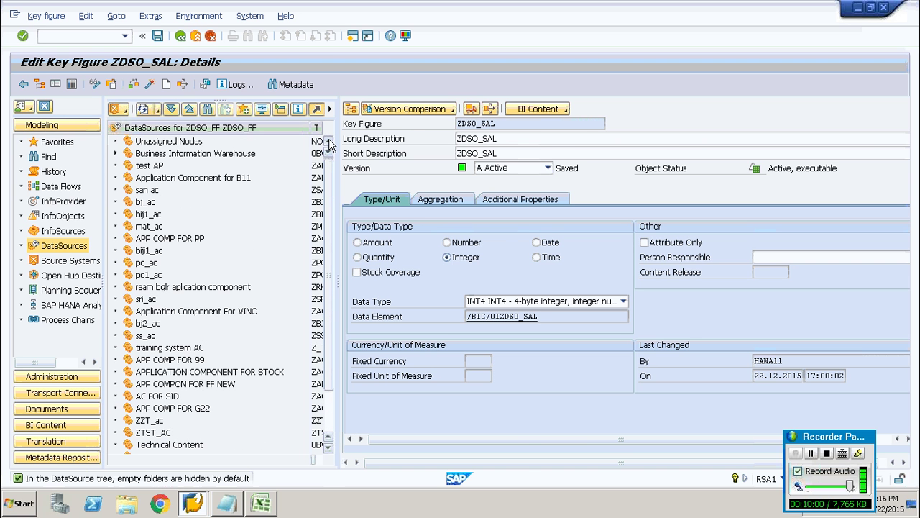
Step: Create an application component ZDSO_AC with the long description ZDSO_AC at the root of the ZDSO_FF DataSource tree
right_click(255, 129)
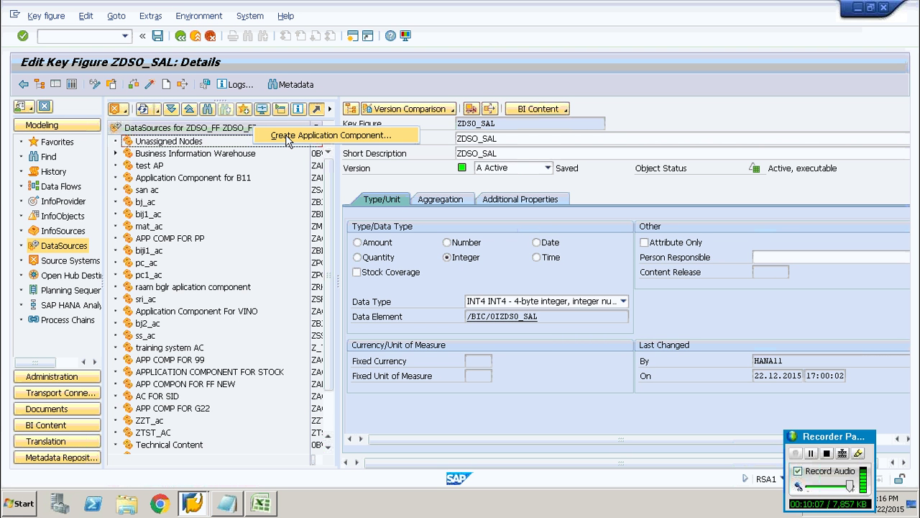
left_click(289, 137)
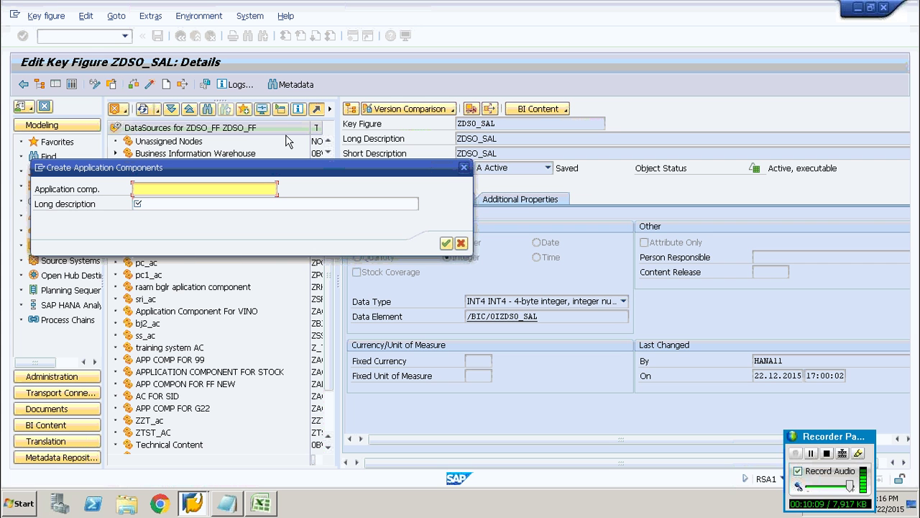
type("zds")
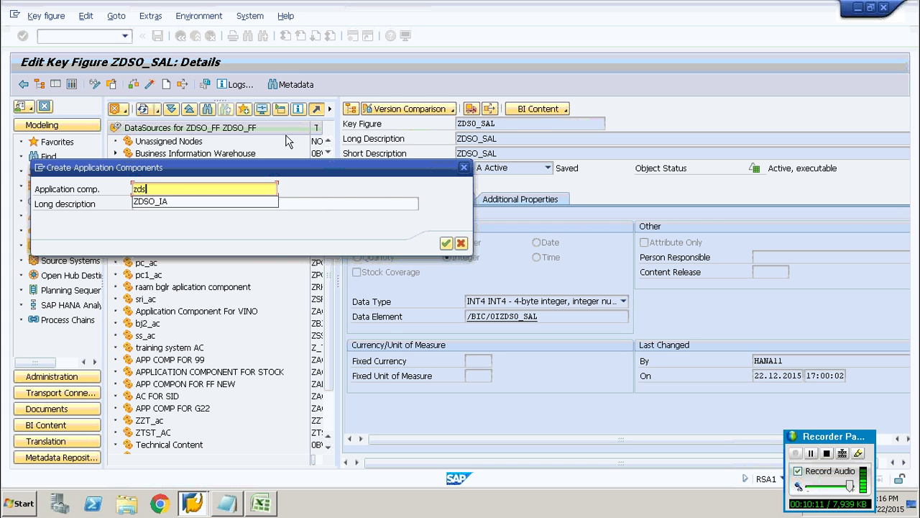
key("Down")
key("Return")
key("BackSpace")
key("BackSpace")
type("A")
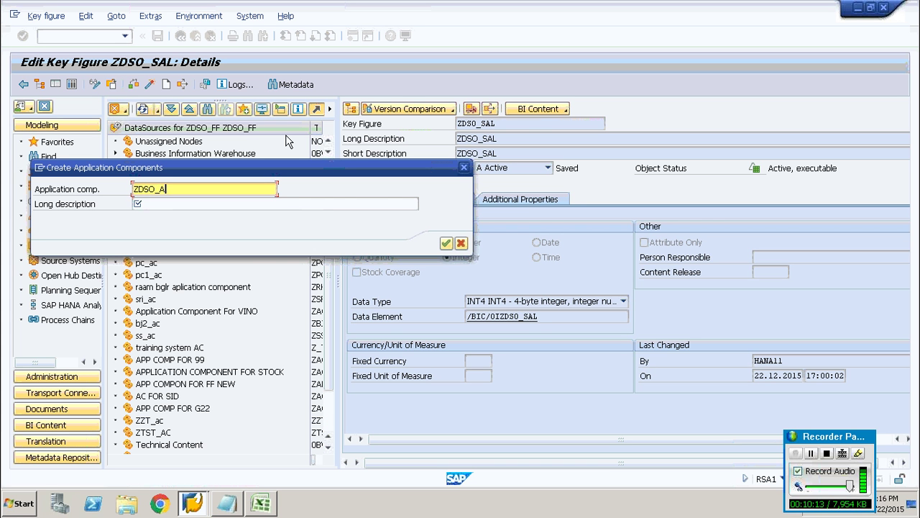
type("C")
key("shift+Home")
key("ctrl+c")
key("Home")
left_click(152, 203)
key("ctrl+v")
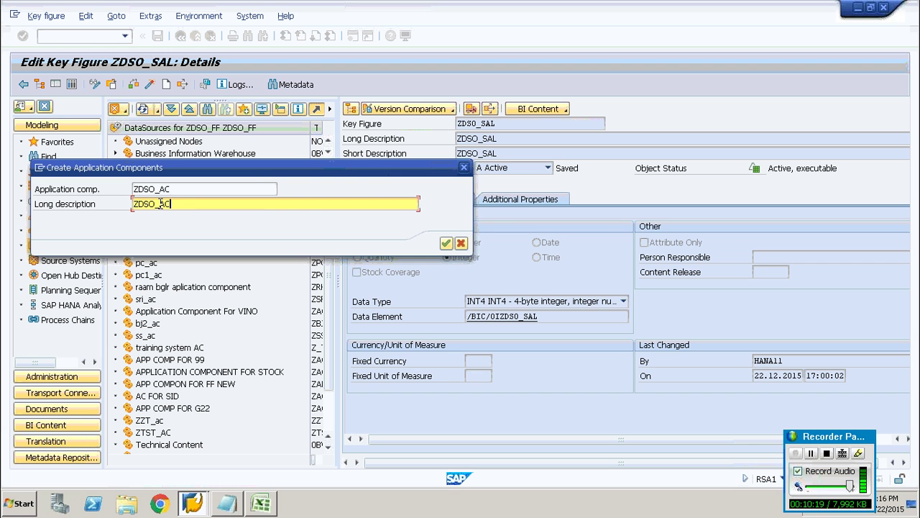
left_click(446, 243)
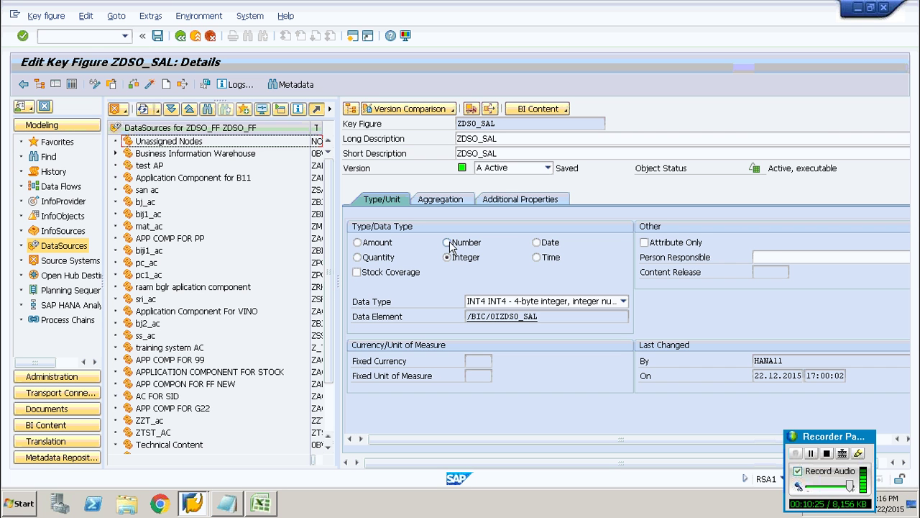
Step: Create a DataSource ZDSO_DS with the data type Transaction Data under the application component ZDSO_AC
left_click(328, 449)
left_click(327, 449)
left_click(327, 449)
left_click(328, 448)
left_click(327, 449)
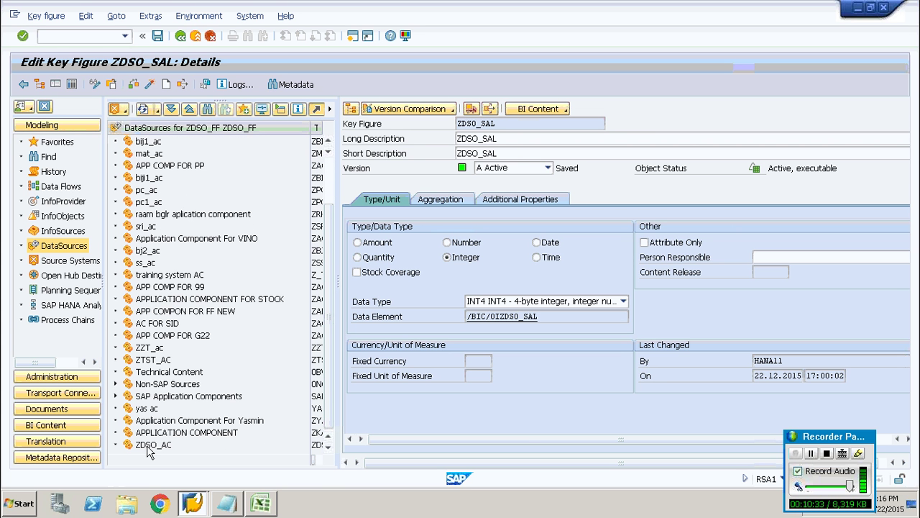
left_click(153, 444)
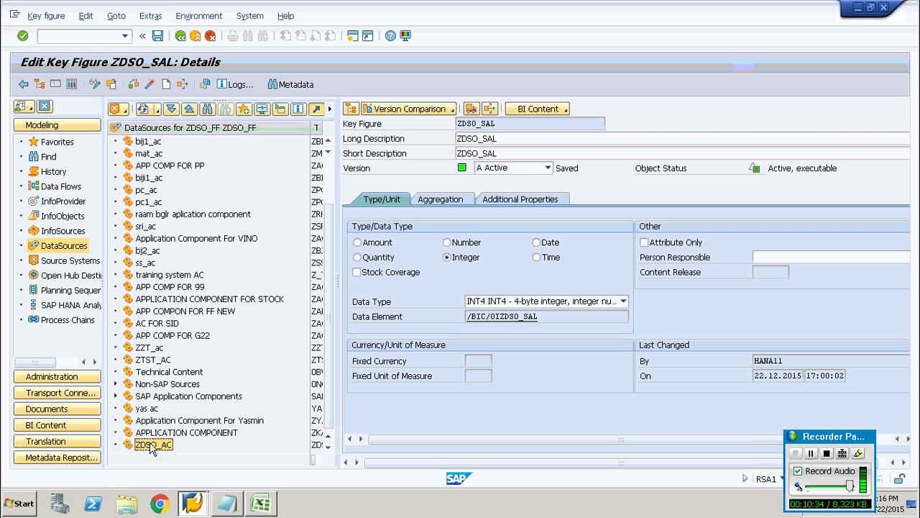
right_click(151, 446)
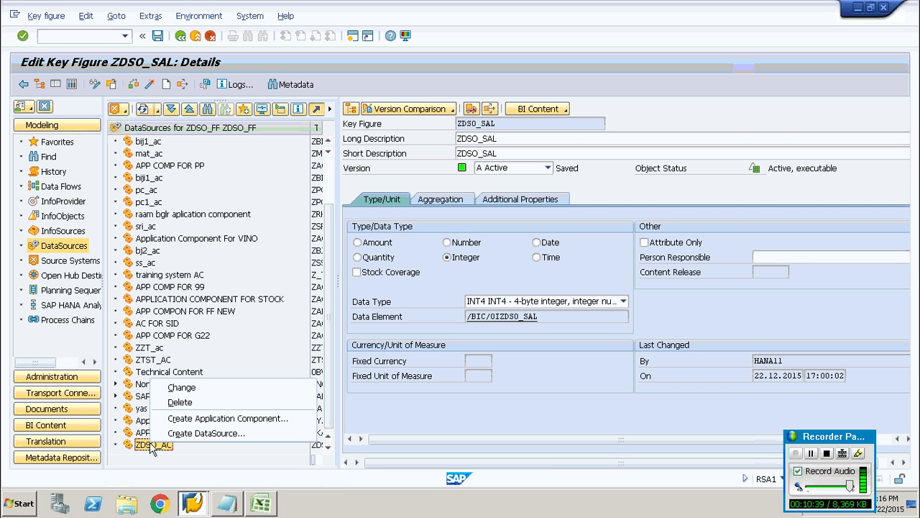
left_click(188, 436)
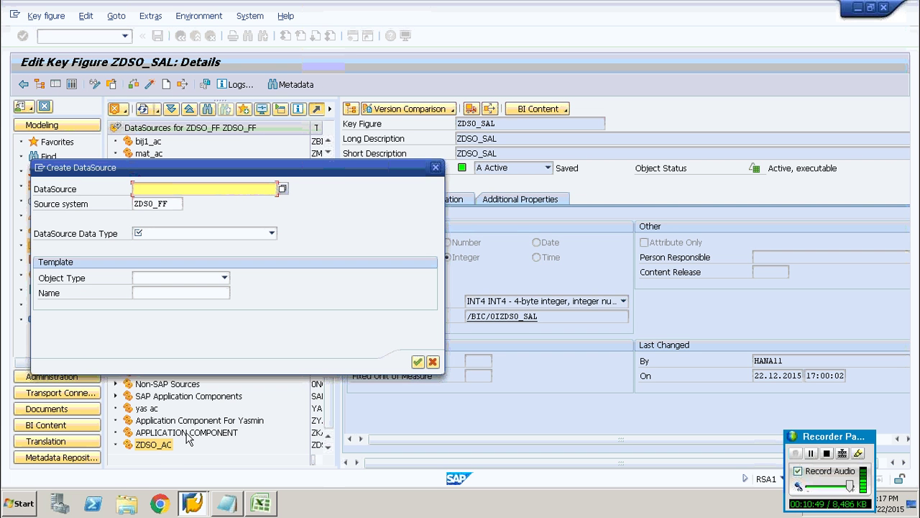
type("ZD")
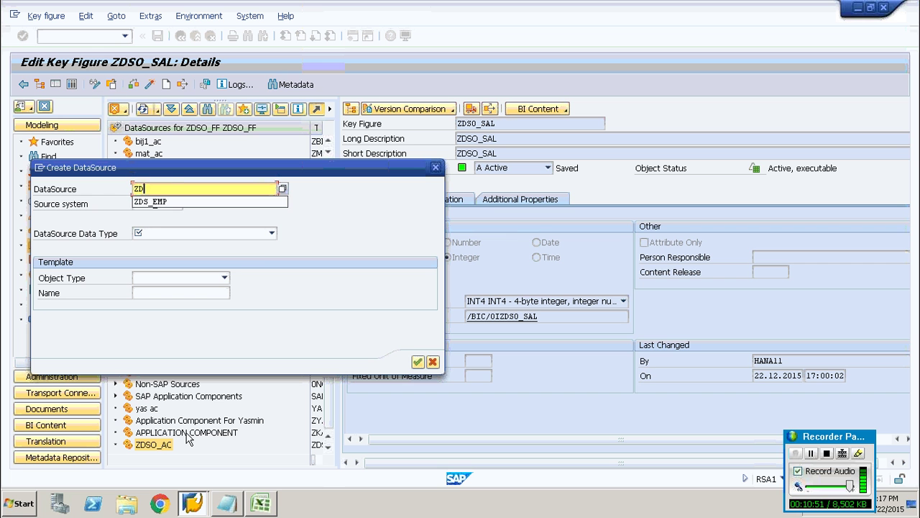
type("SO_DS")
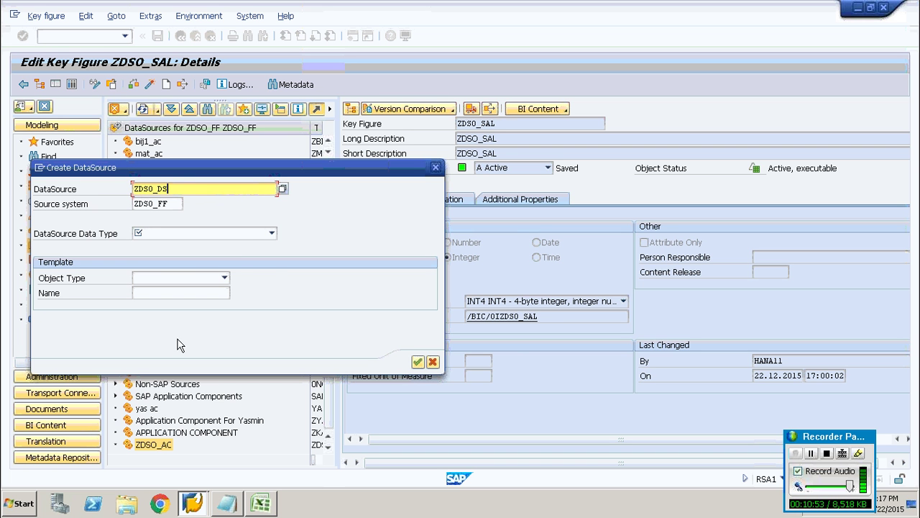
left_click(254, 232)
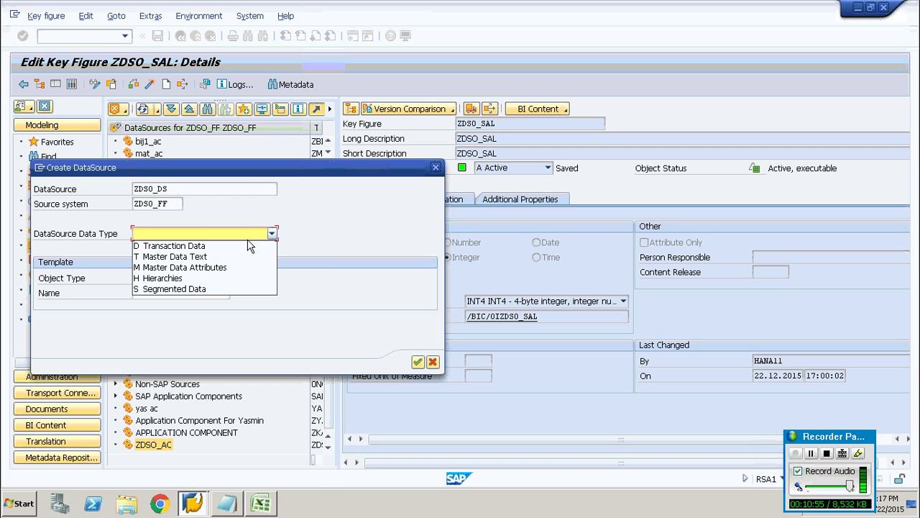
left_click(217, 248)
key("ctrl+c")
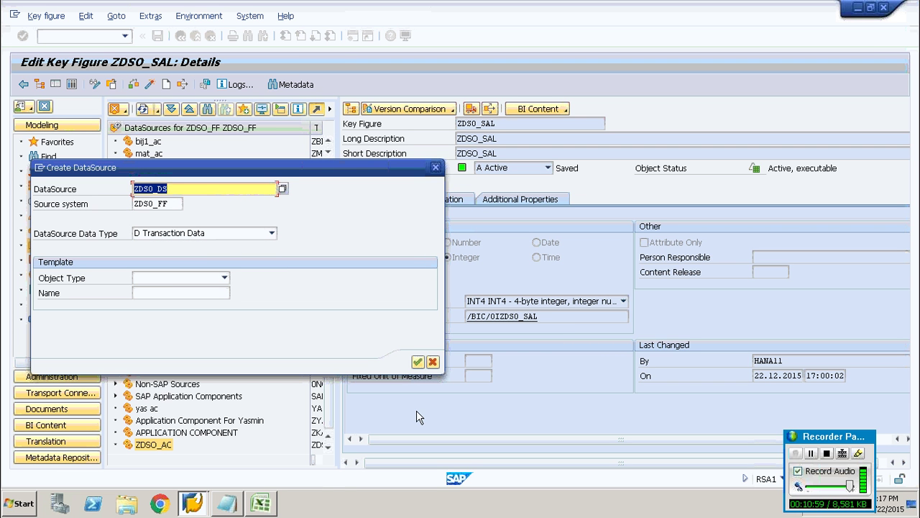
left_click(417, 361)
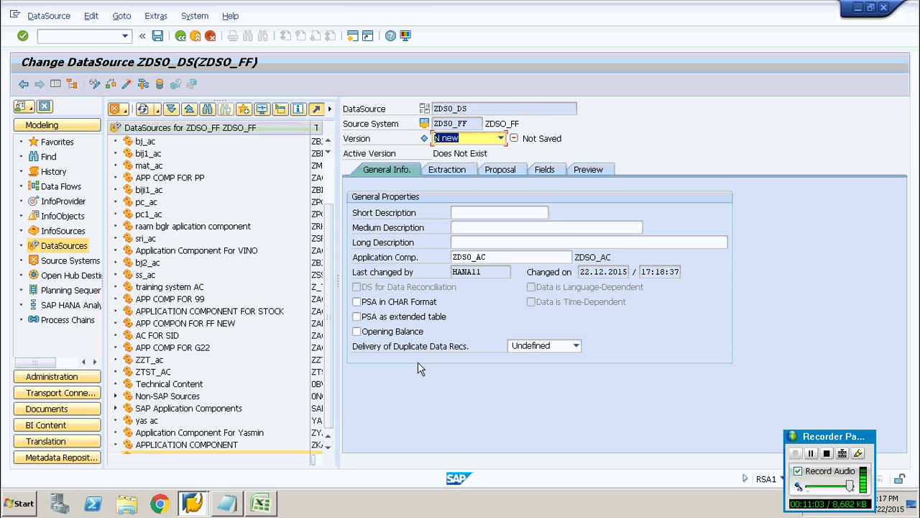
Step: Set the short, medium and long descriptions of the DataSource to ZDSO_DS
left_click(473, 211)
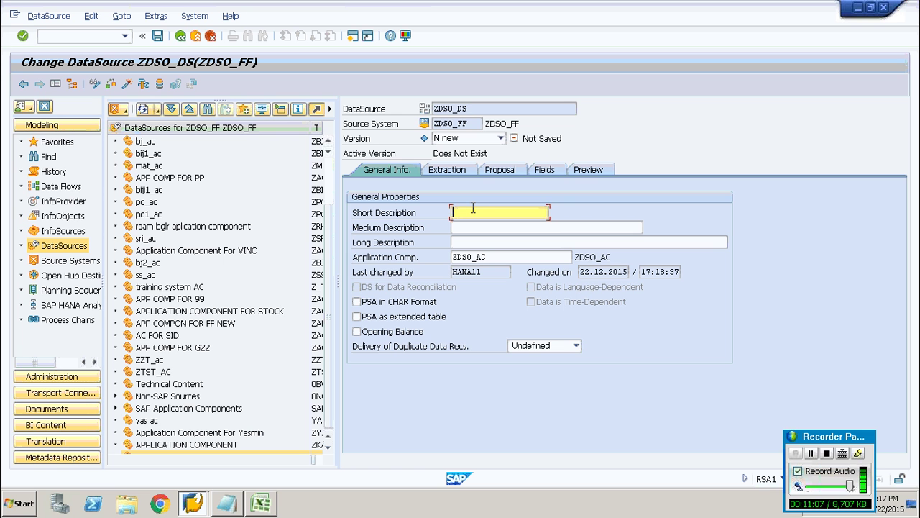
left_click(472, 109)
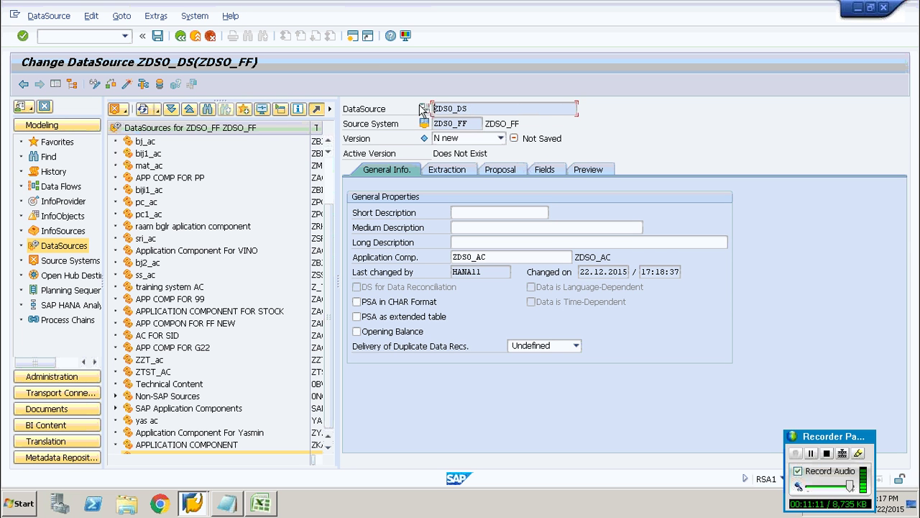
left_click(488, 214)
key("ctrl+v")
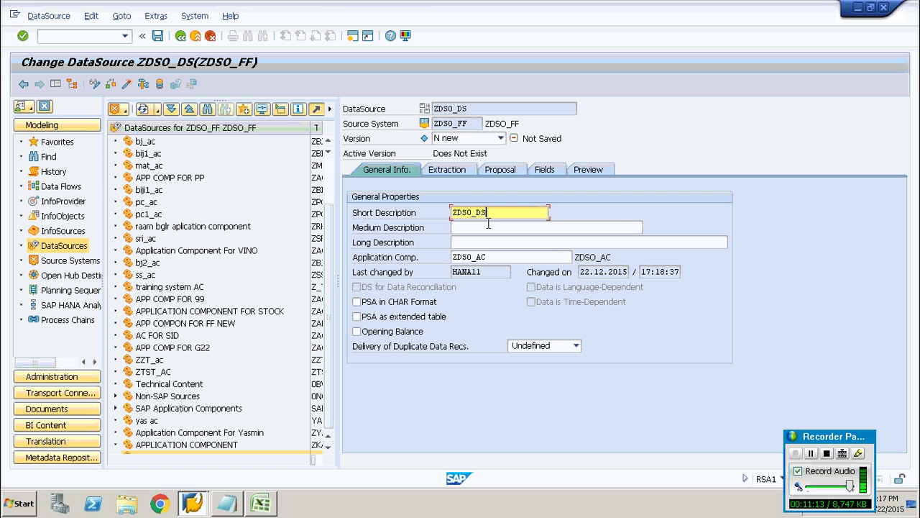
left_click(484, 223)
key("ctrl+v")
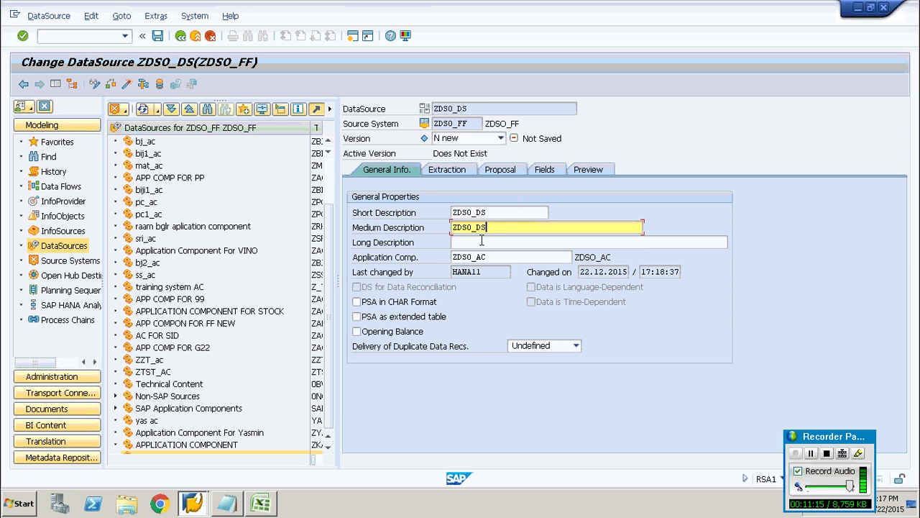
left_click(482, 242)
key("ctrl+v")
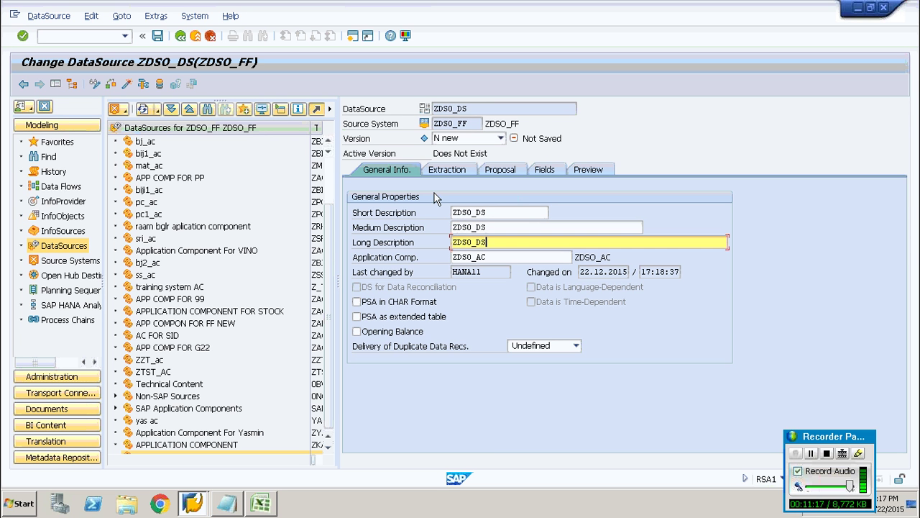
Step: Select the InfoCub CSV file on the Desktop as the source file in the DataSource's extraction settings
left_click(439, 168)
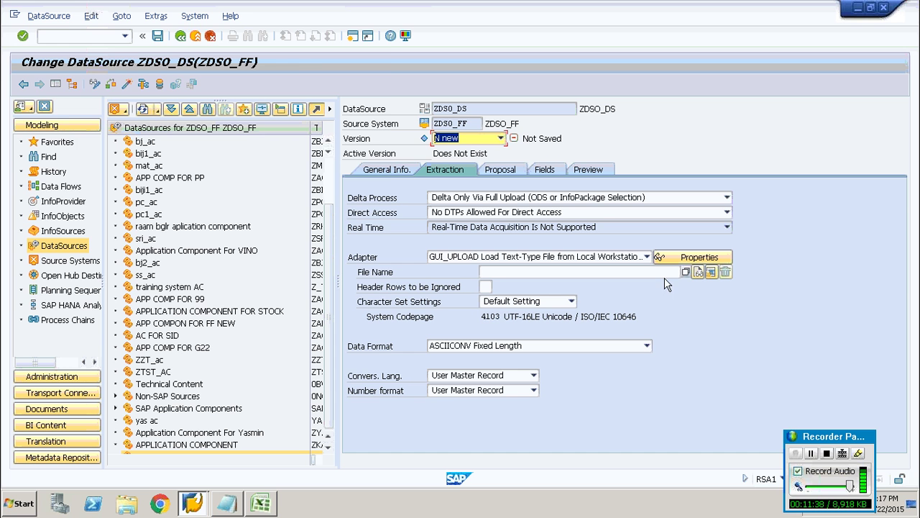
left_click(697, 273)
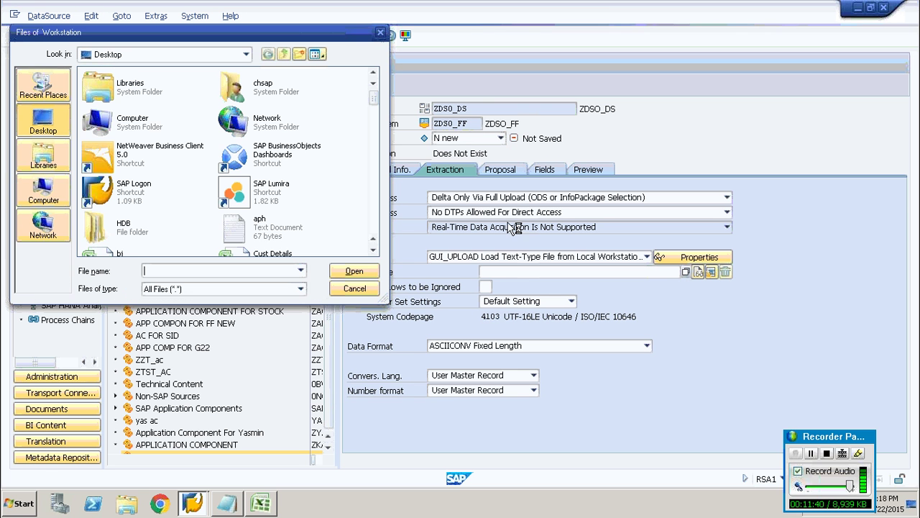
left_click(251, 191)
key("i")
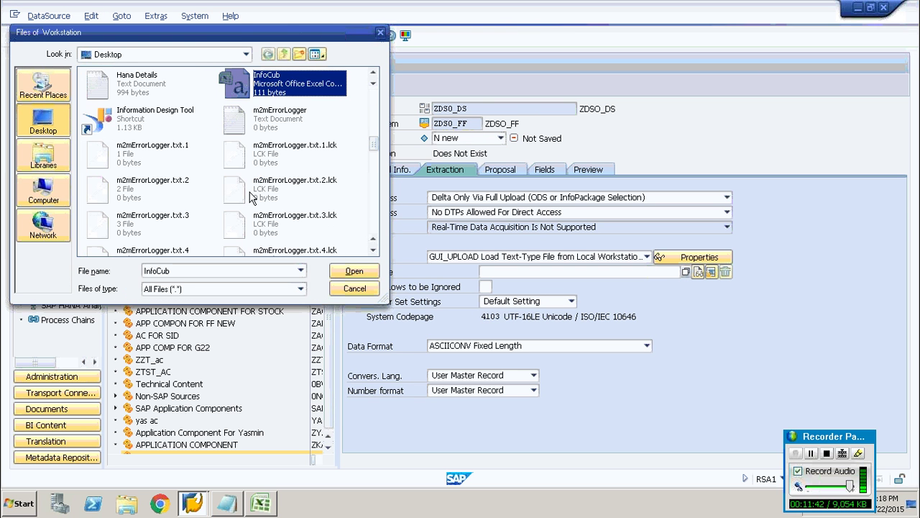
double_click(281, 83)
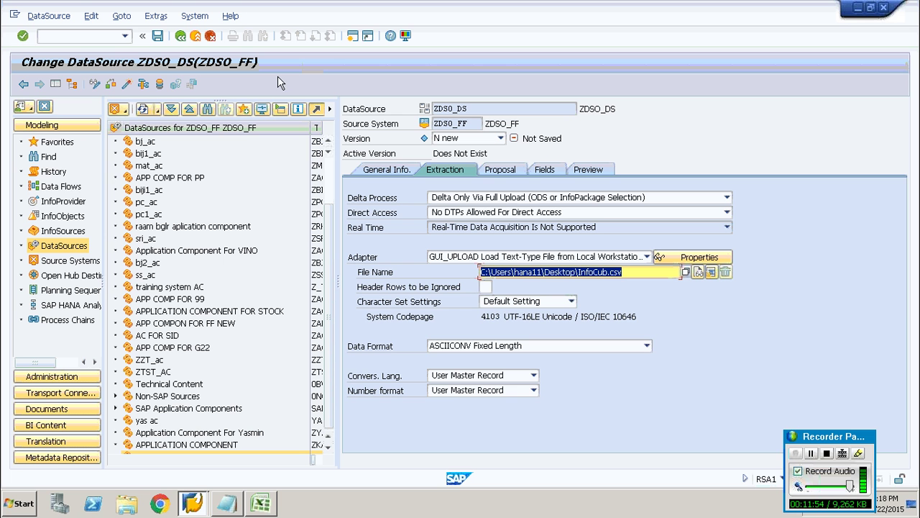
Step: Set the header rows to be ignored to 1 and check the header row in the InfoCub spreadsheet
left_click(486, 287)
type("1")
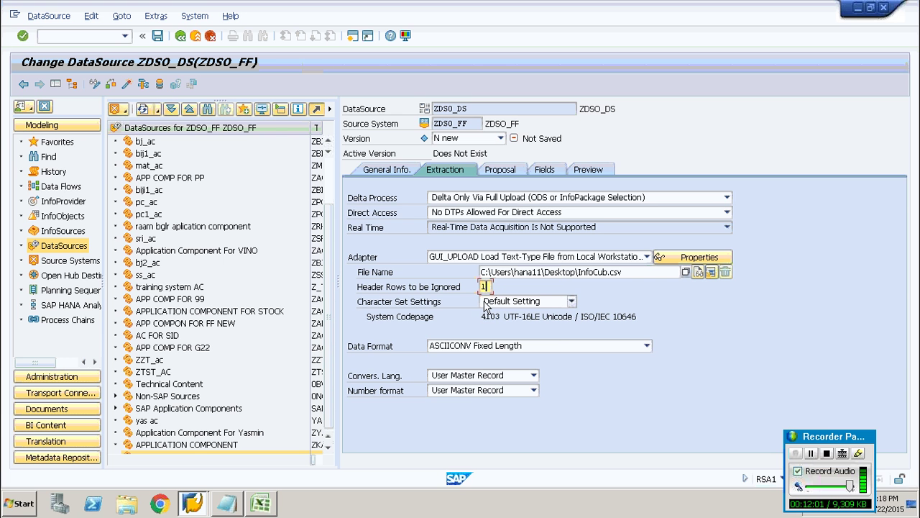
left_click(262, 506)
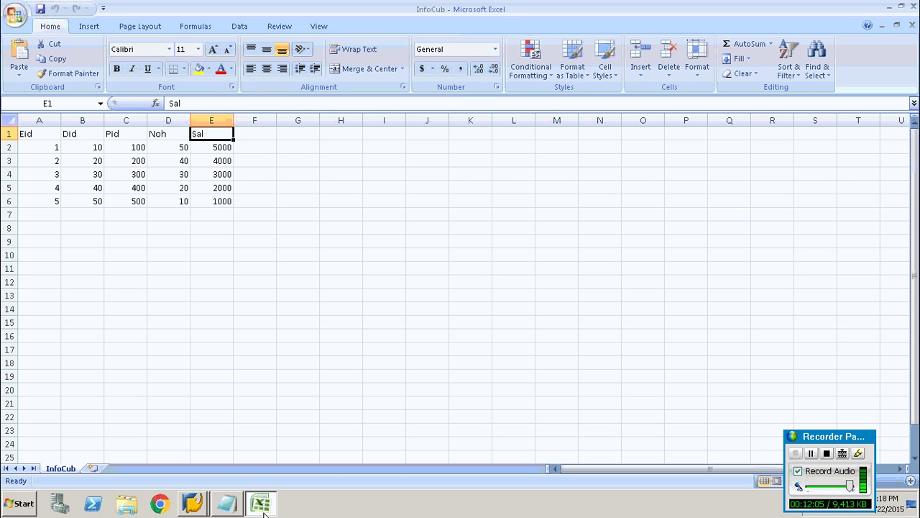
left_click(888, 6)
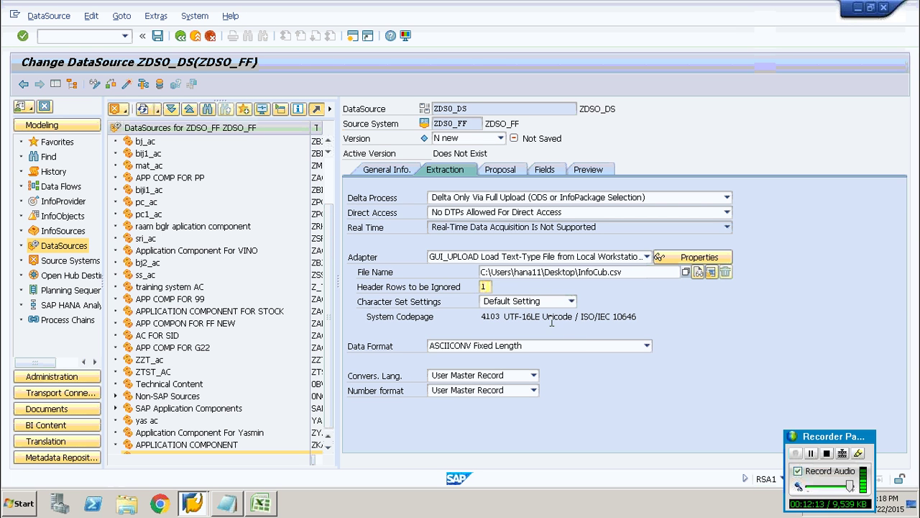
Step: Set the data format to CSVFLCONV Separated with Separator and change the data separator to suit the InfoCub file
left_click(582, 346)
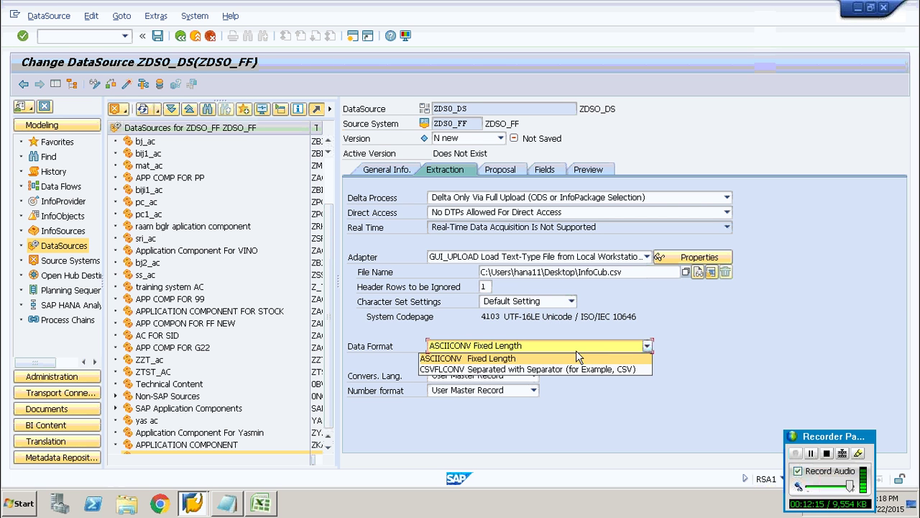
left_click(517, 369)
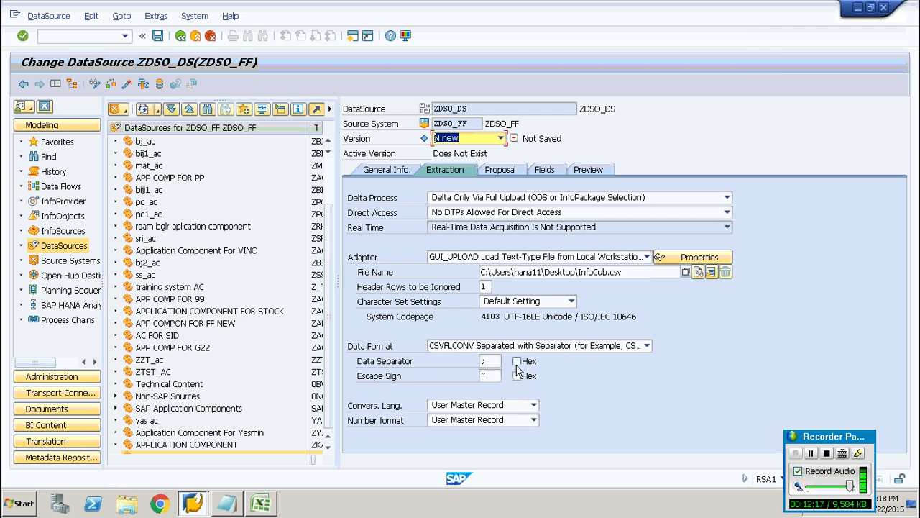
left_click(489, 360)
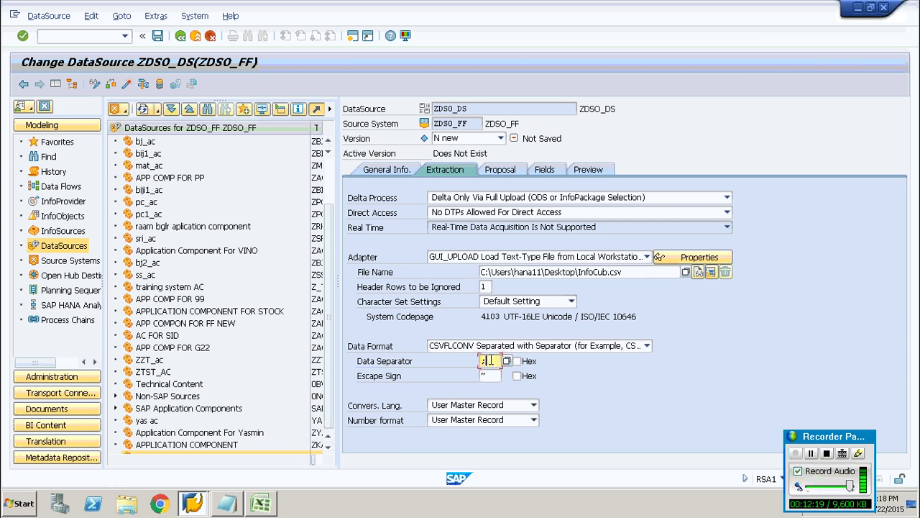
key("BackSpace")
left_click(491, 374)
Step: Load the example data to generate the field proposal and carry it over to the DataSource's field list
left_click(503, 171)
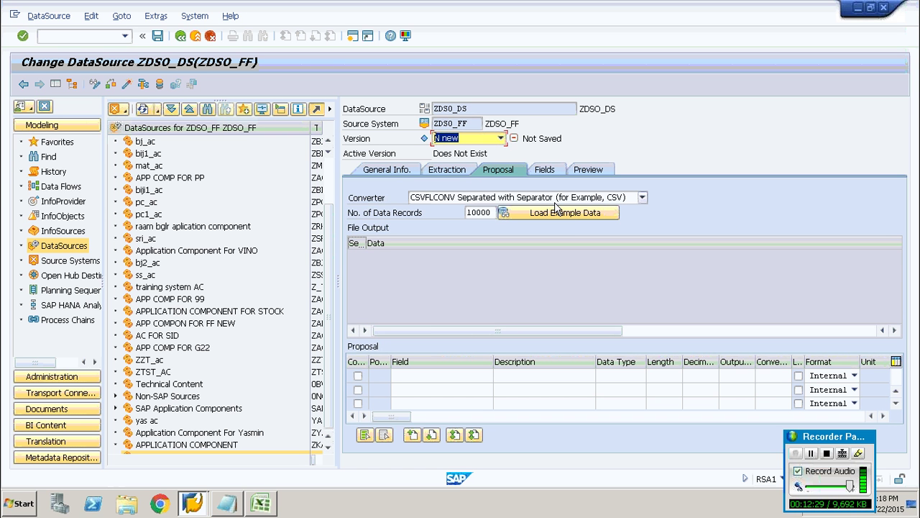
left_click(558, 213)
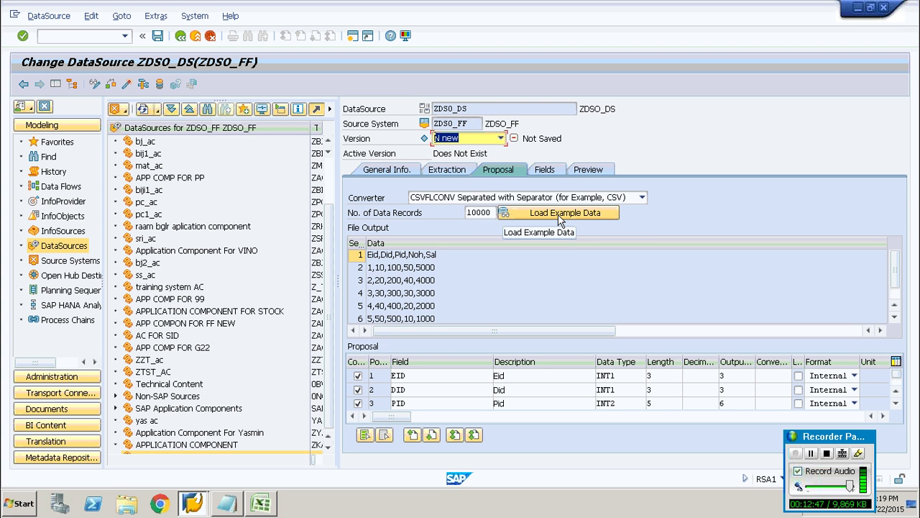
left_click(546, 170)
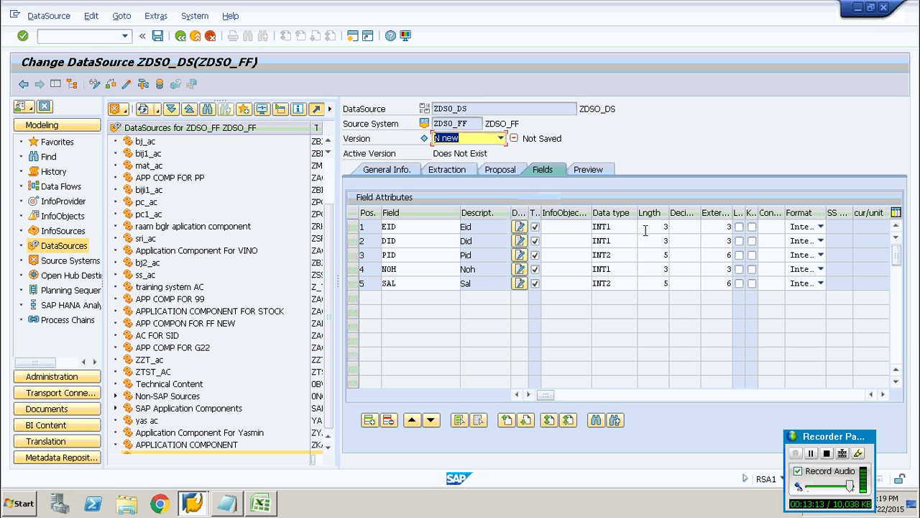
Step: Read the preview data of ZDSO_DS, activating the DataSource and allowing access to InfoCub.csv
left_click(594, 171)
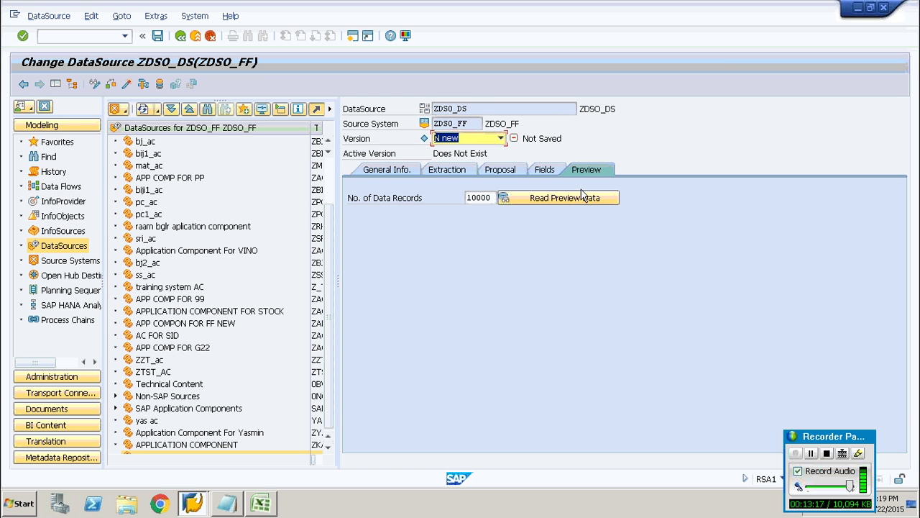
left_click(576, 198)
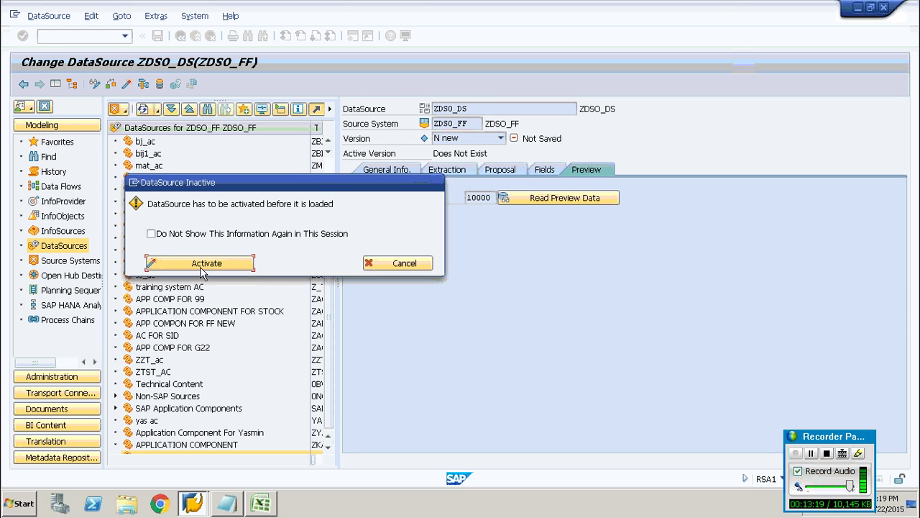
left_click(204, 264)
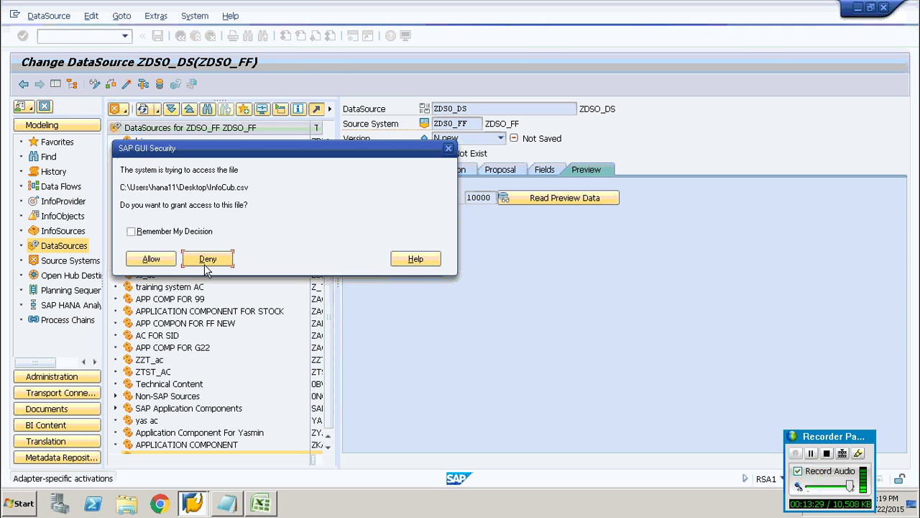
left_click(167, 265)
left_click(166, 265)
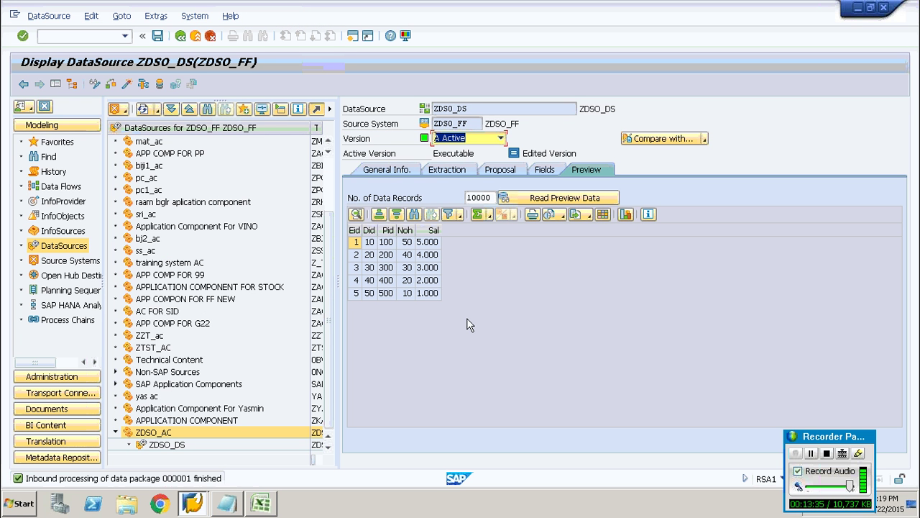
Step: Create an InfoPackage with the description ZDSO_IP for the DataSource ZDSO_DS
left_click(330, 446)
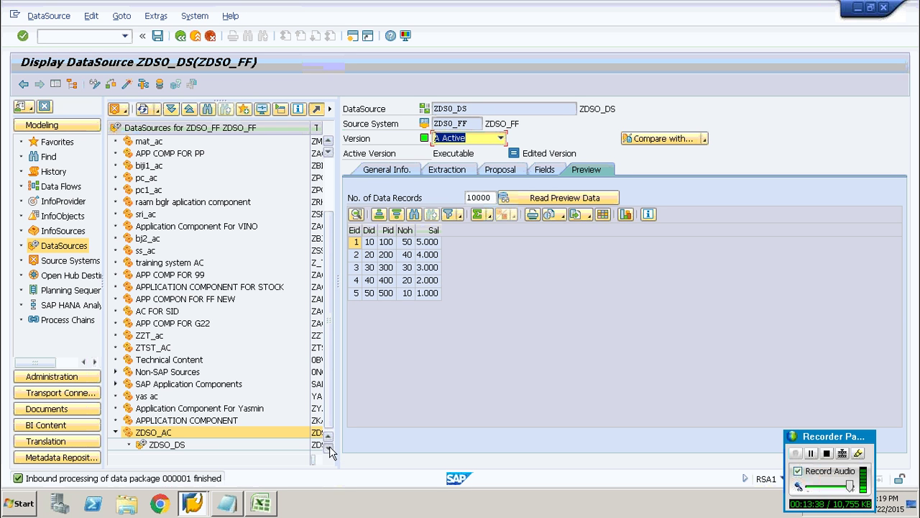
right_click(173, 446)
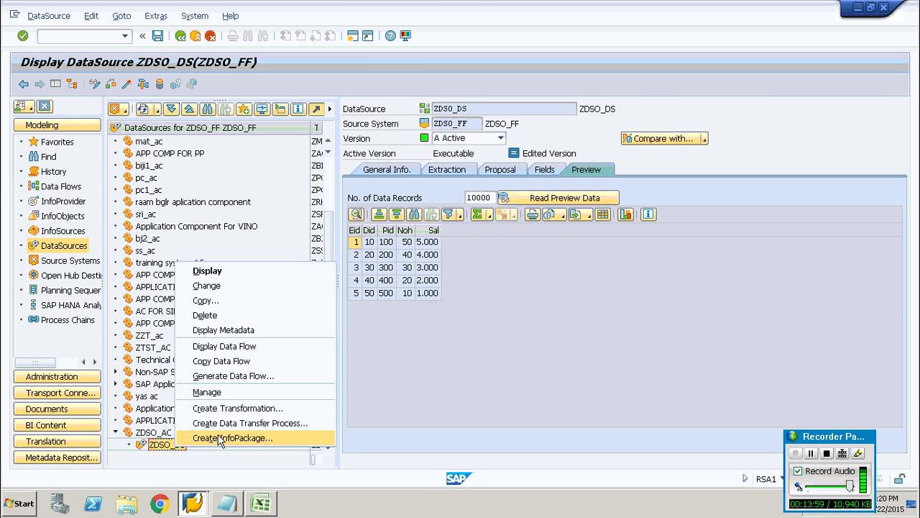
left_click(220, 439)
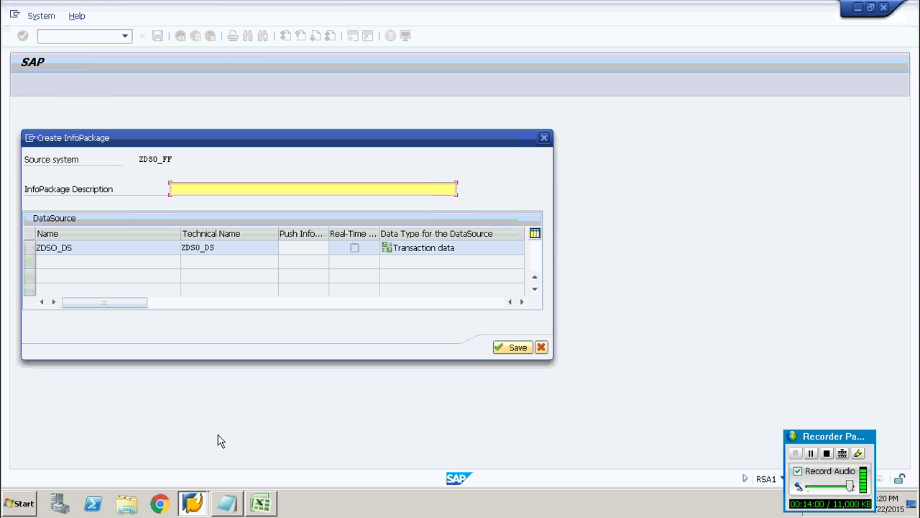
type("ZDSO_IP")
left_click(510, 351)
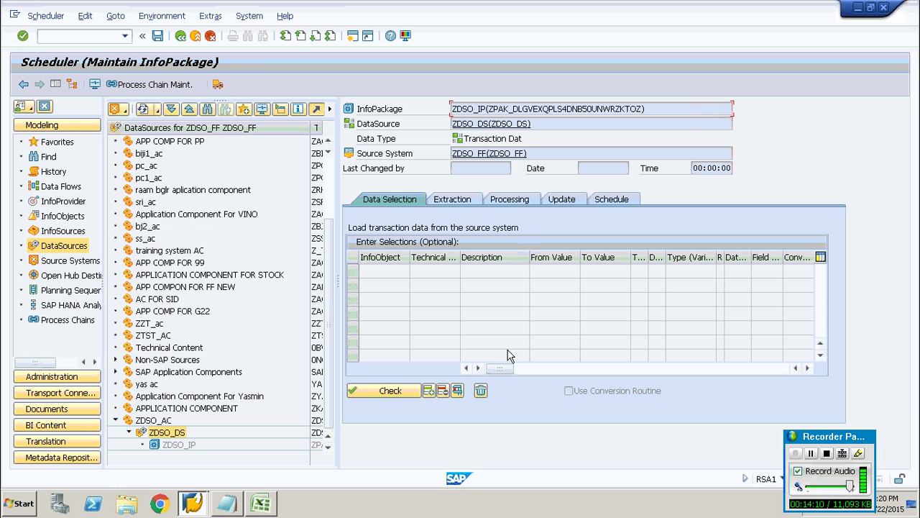
Step: Check the InfoPackage's data selections and review its extraction, processing and update settings
left_click(390, 398)
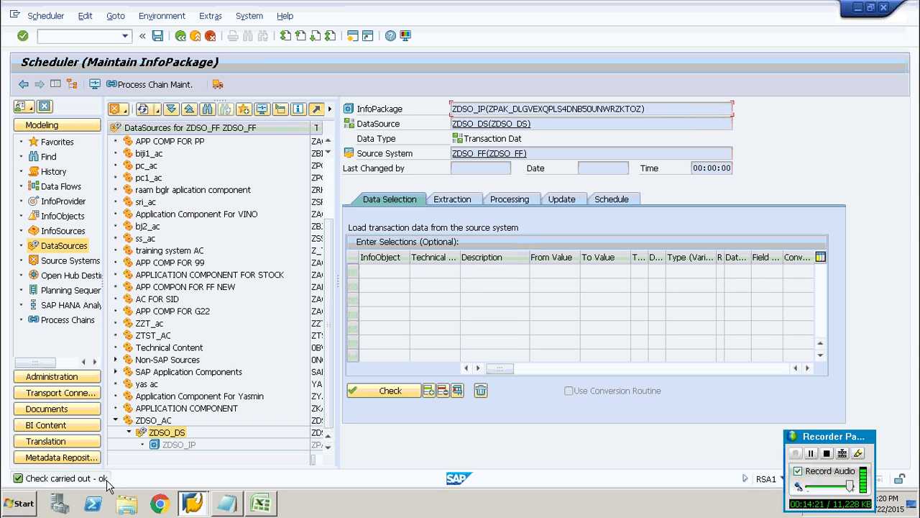
left_click(468, 202)
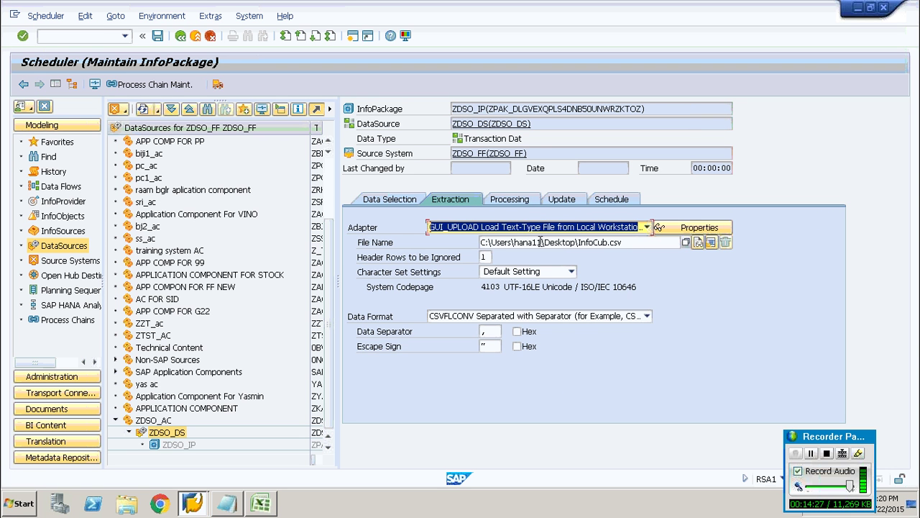
left_click(510, 201)
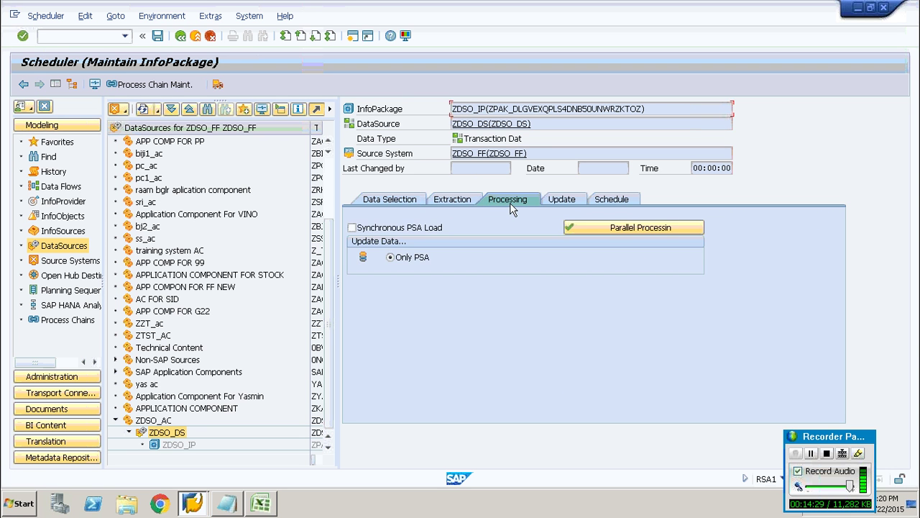
left_click(576, 200)
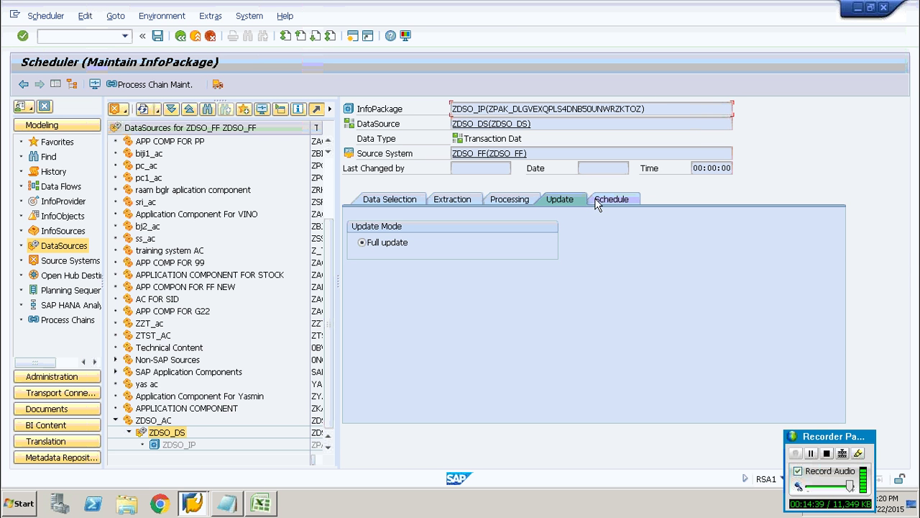
Step: Start the ZDSO_IP data load immediately and allow access to InfoCub.csv
left_click(606, 200)
left_click(404, 329)
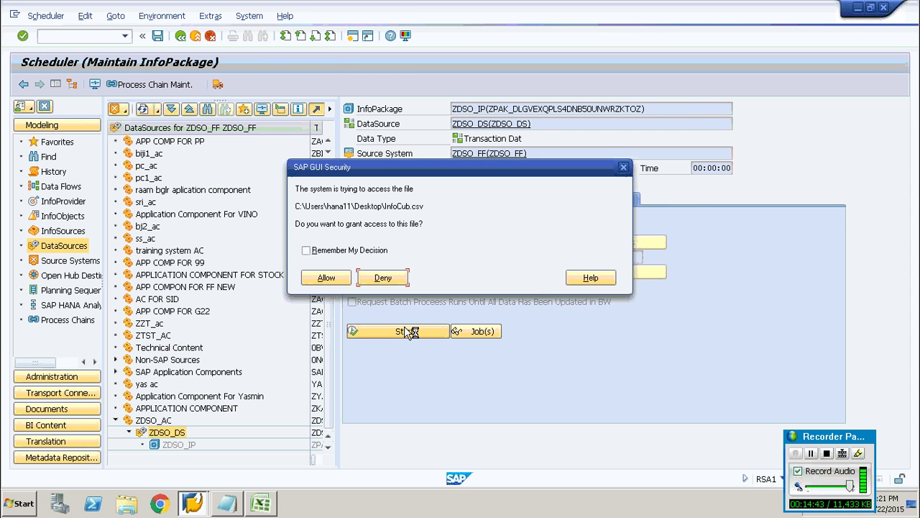
left_click(325, 277)
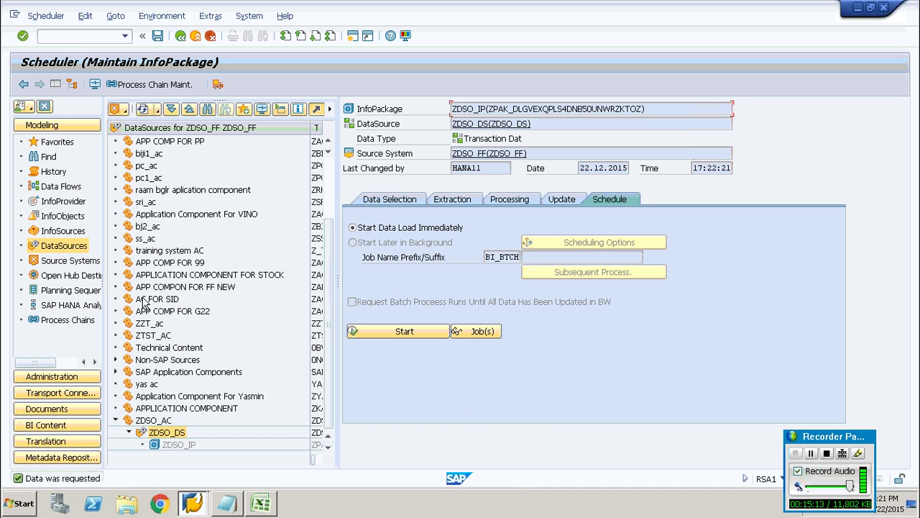
Step: Create a DataStore object in InfoArea ZDSO_IA with ZDSO_DSO as both its technical name and description
left_click(63, 202)
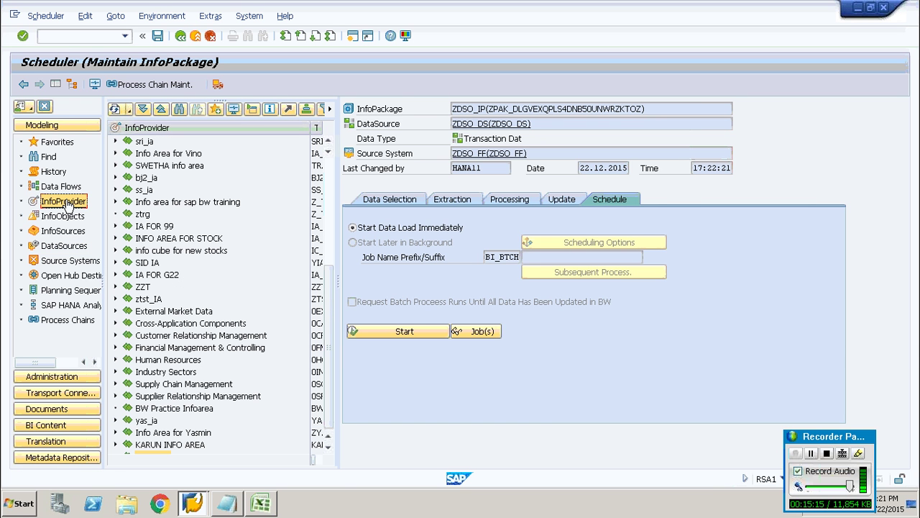
scroll(333, 456, "down", 1)
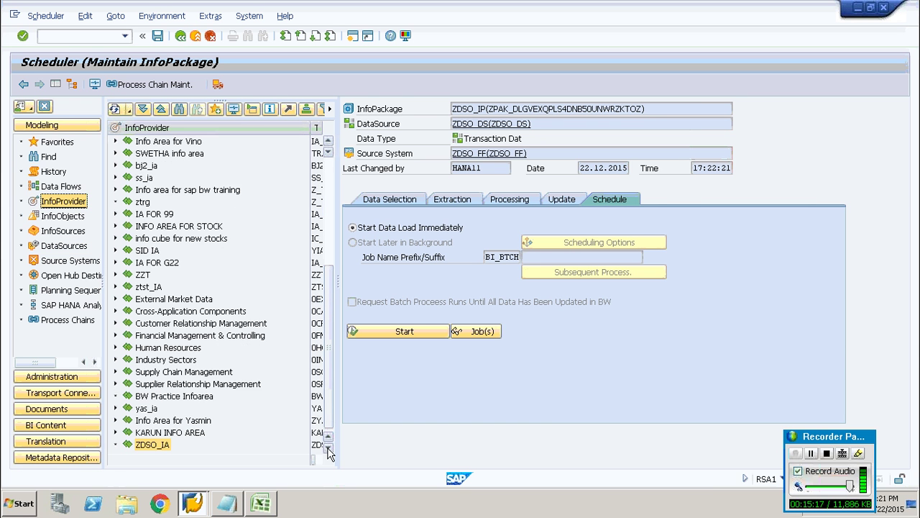
right_click(146, 451)
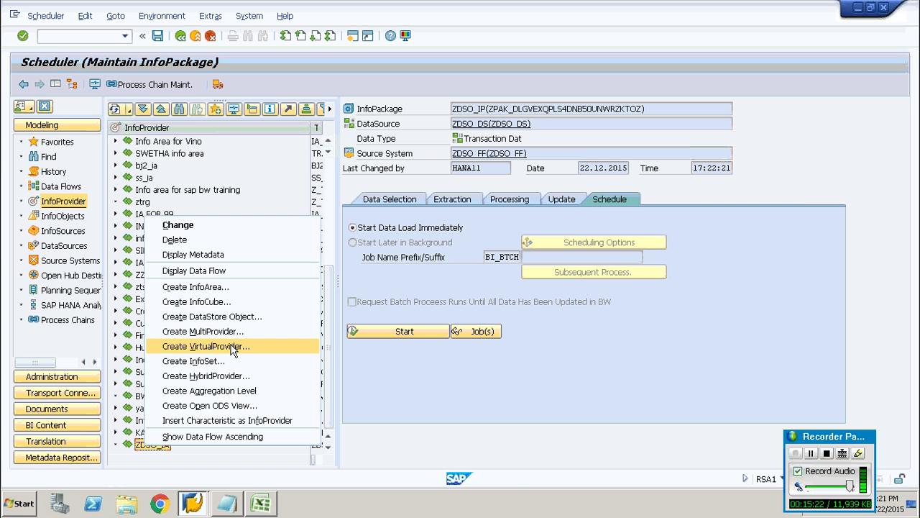
left_click(230, 316)
type("ZDSO")
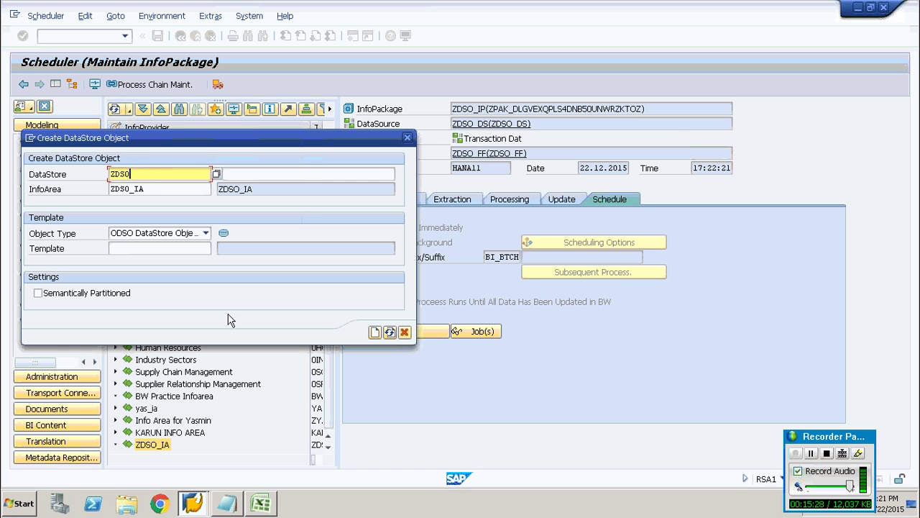
type("_DSO")
left_click_drag(159, 175, 105, 175)
key("ctrl+c")
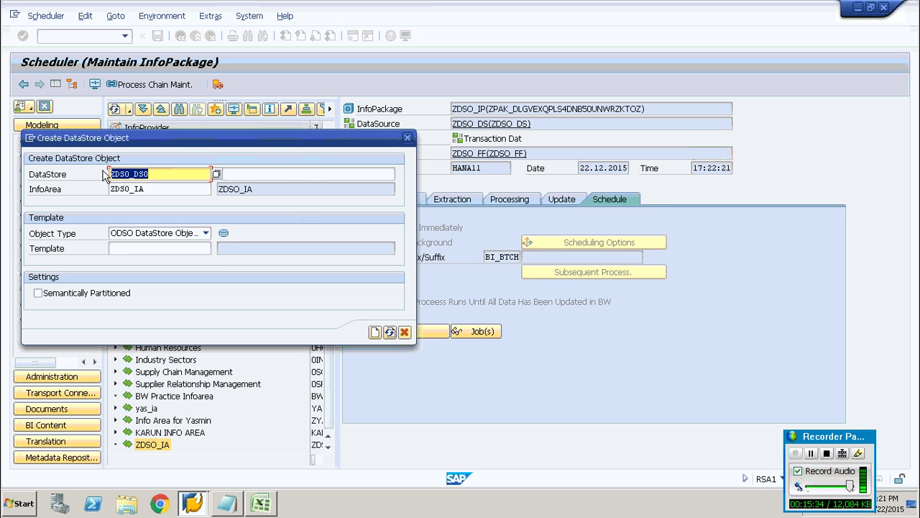
left_click(105, 175)
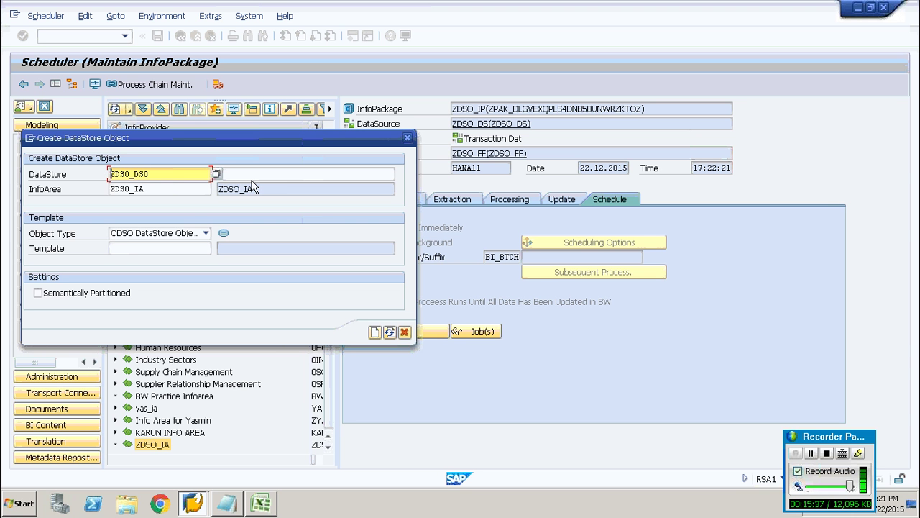
left_click(252, 174)
key("ctrl+v")
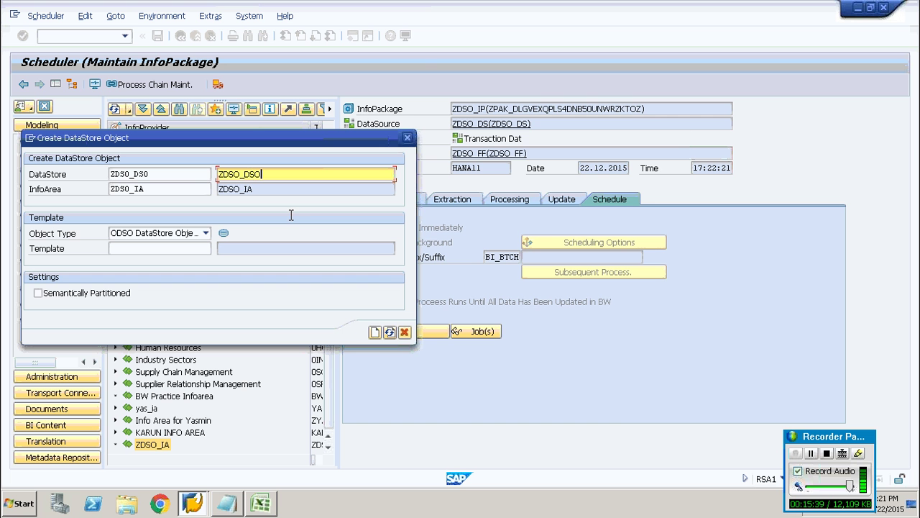
left_click(374, 333)
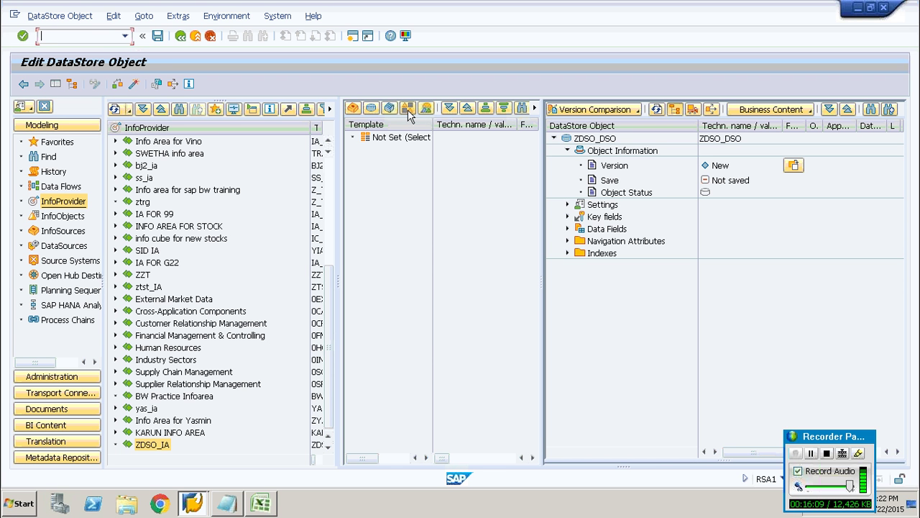
Step: Add the characteristics ZDSO_DID, ZDSO_EID and ZDSO_PID from InfoObject catalog ZDSO_IOC to the DataStore object's key fields
left_click(407, 109)
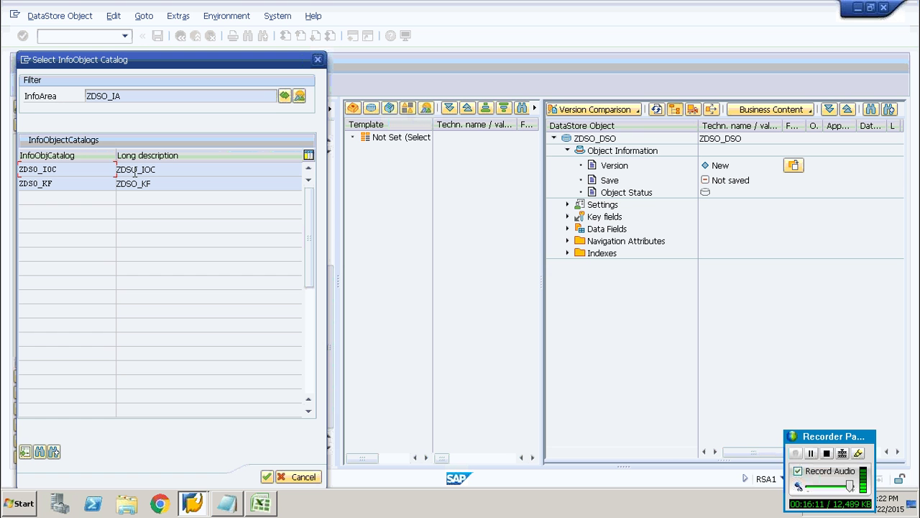
double_click(72, 170)
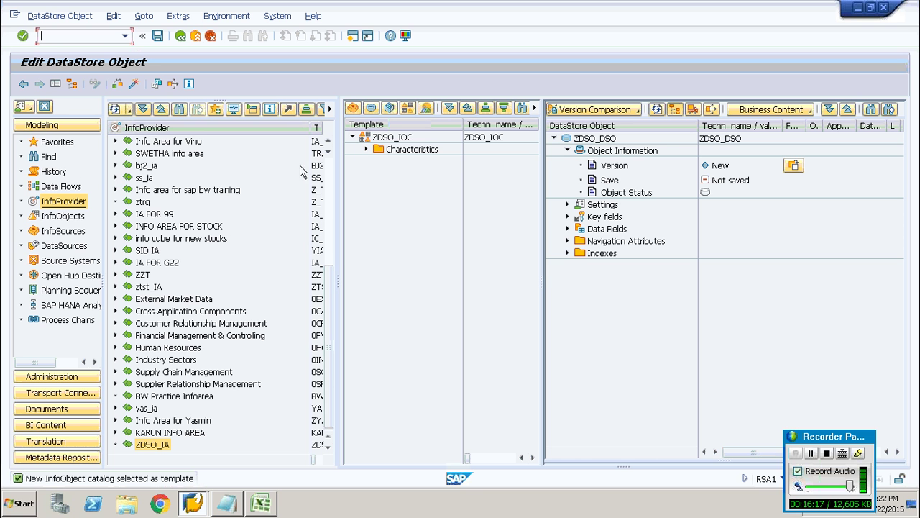
left_click(366, 150)
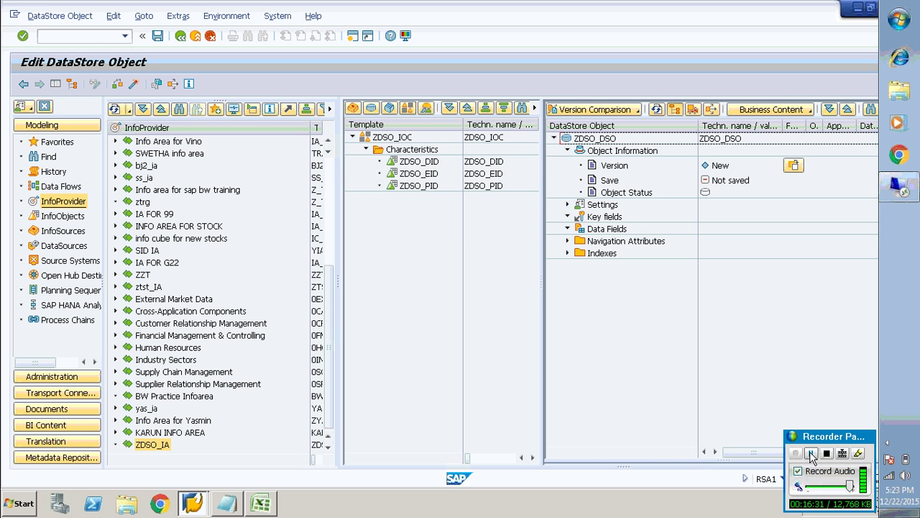
left_click_drag(406, 164, 606, 219)
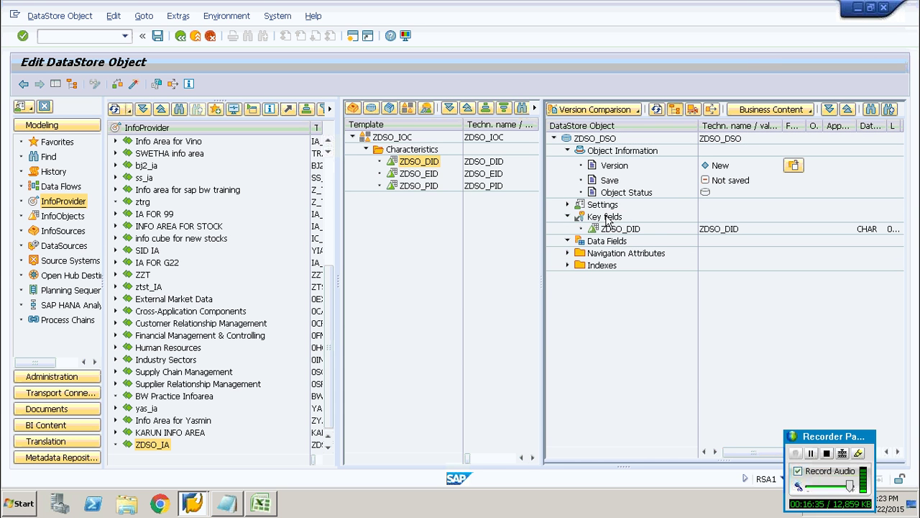
left_click_drag(408, 178, 597, 222)
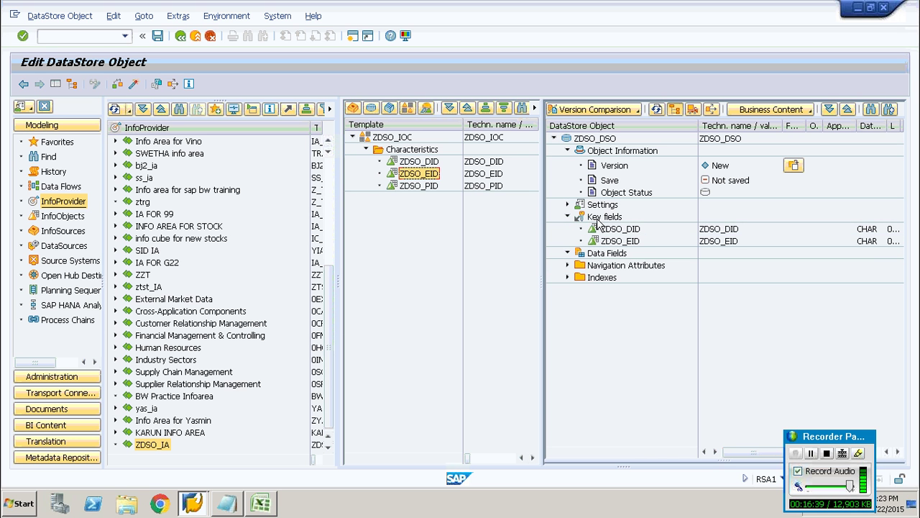
left_click(424, 188)
left_click_drag(428, 190, 602, 223)
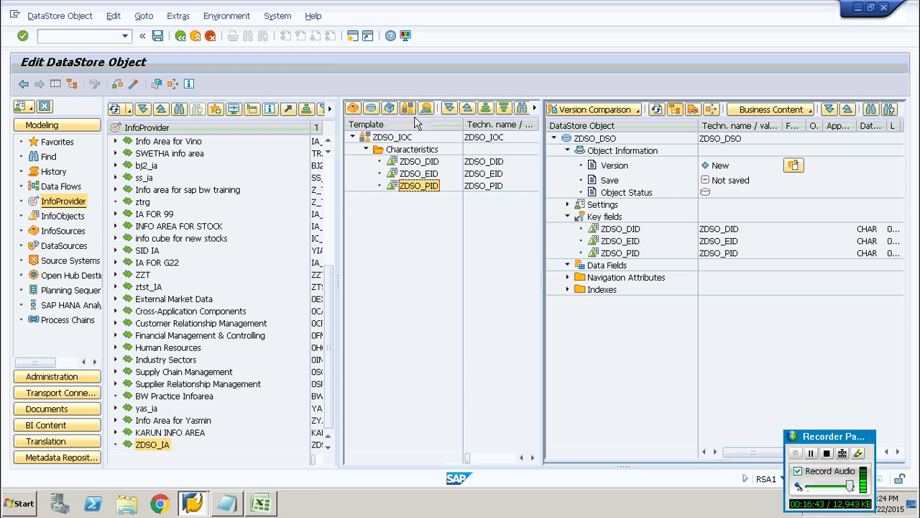
Step: Add key figures ZDSO_NOH and ZDSO_SAL from InfoObject catalog ZDSO_KF to the data fields and activate the DataStore object
left_click(389, 107)
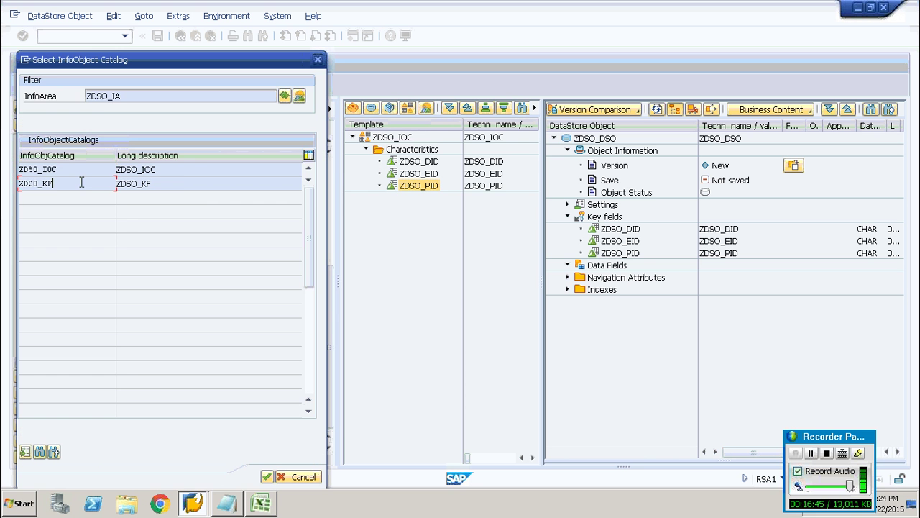
double_click(100, 183)
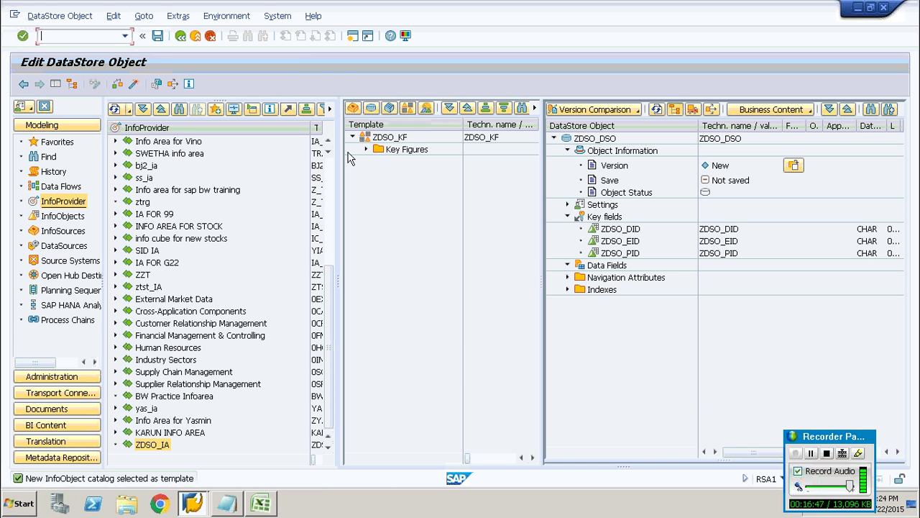
left_click(367, 149)
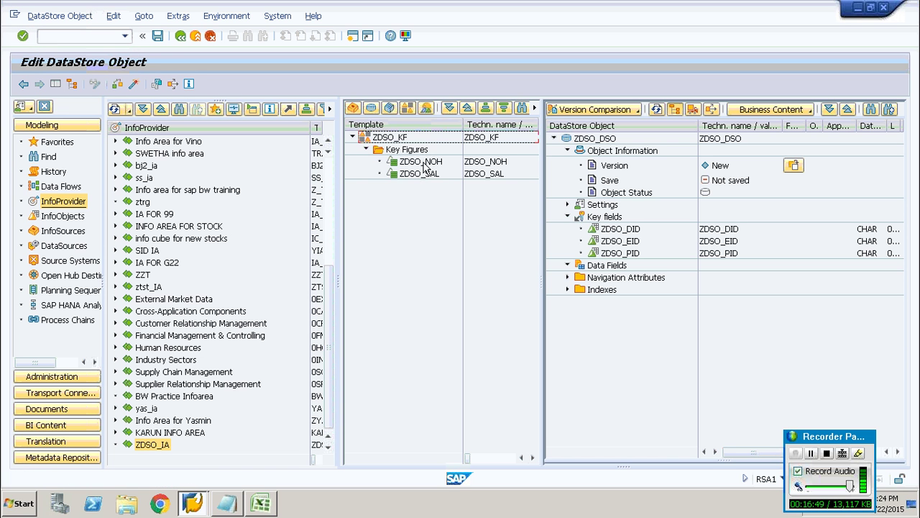
left_click_drag(425, 167, 594, 265)
left_click_drag(600, 269, 604, 266)
left_click(420, 174)
left_click_drag(434, 193, 598, 267)
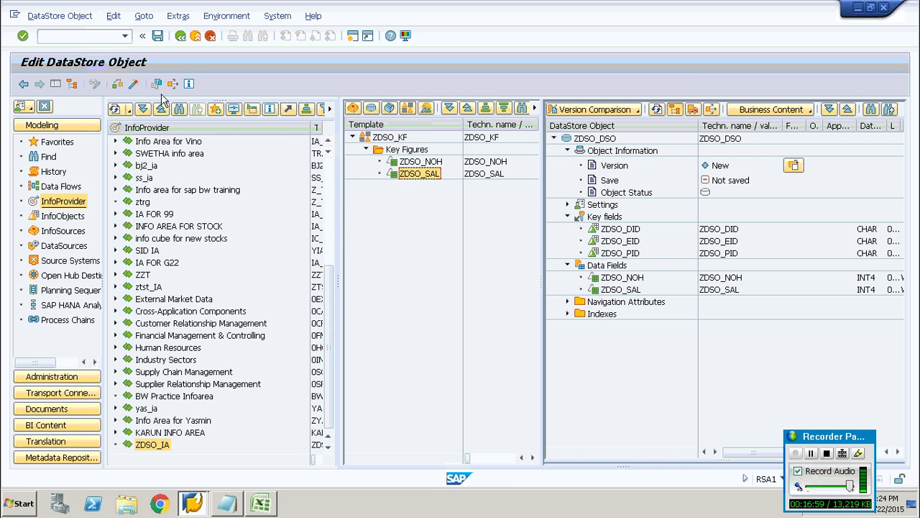
left_click(135, 84)
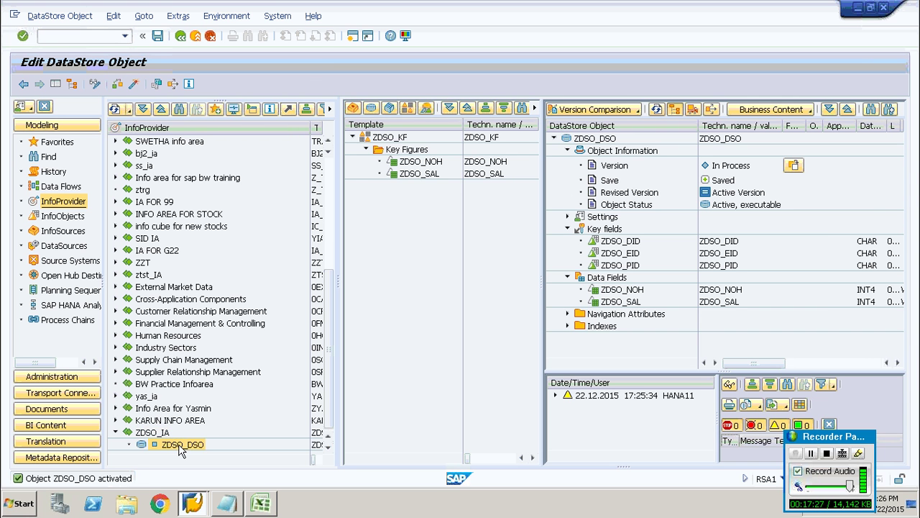
Step: Create a transformation for ZDSO_DSO with DataSource ZDSO_DS from source system ZDSO_FF as its source
right_click(178, 444)
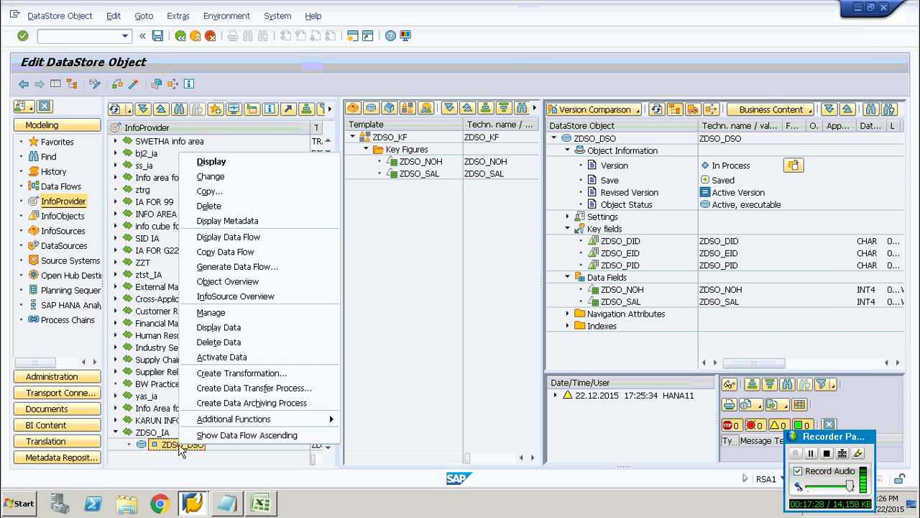
left_click(243, 373)
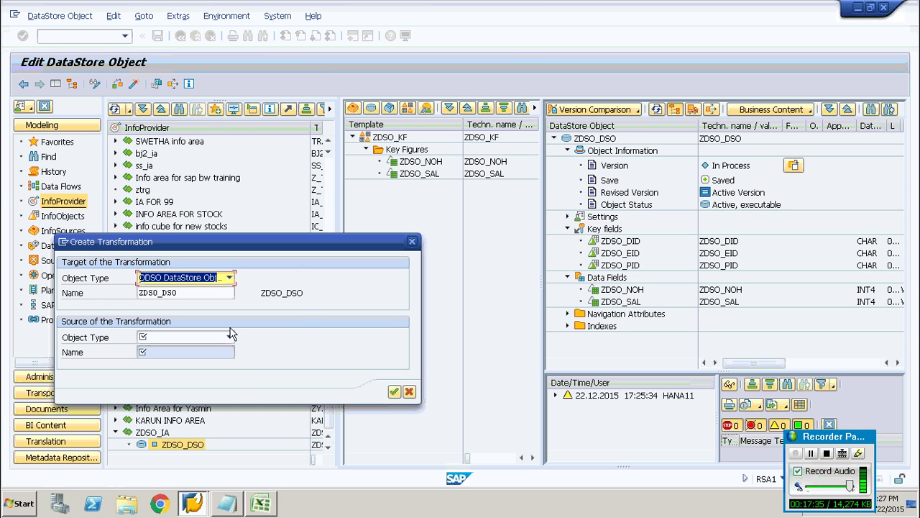
left_click(231, 338)
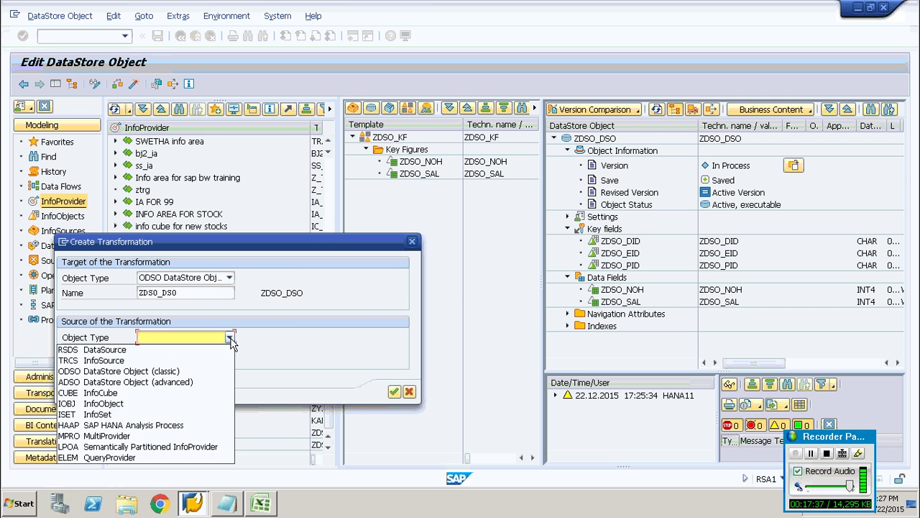
left_click(148, 349)
left_click(155, 352)
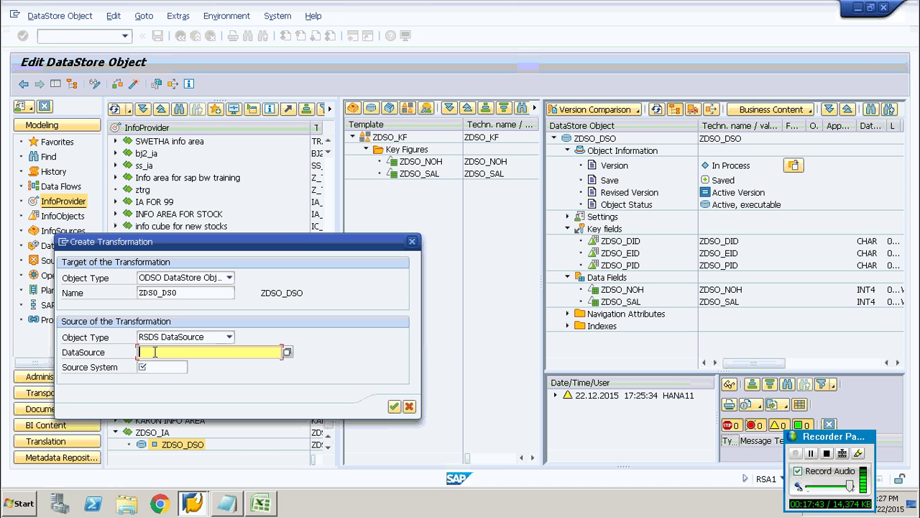
type("ZDSO*")
key("F4")
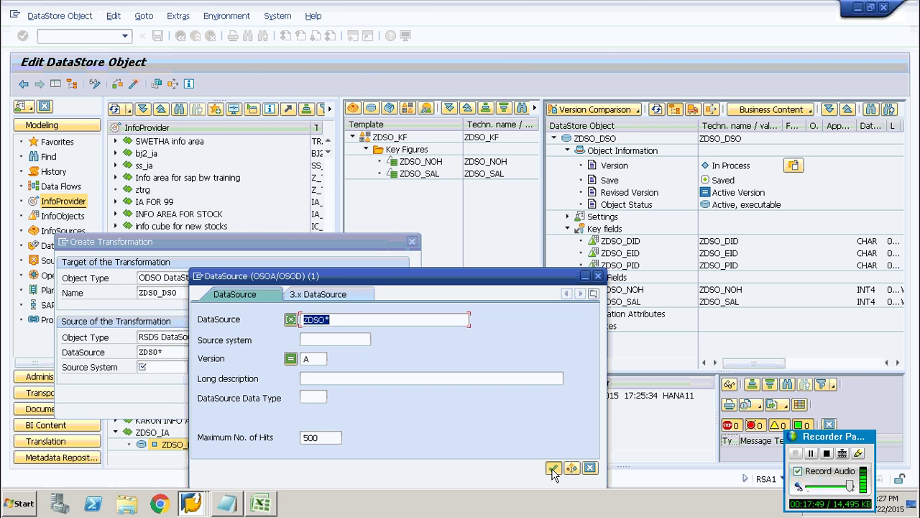
left_click(553, 468)
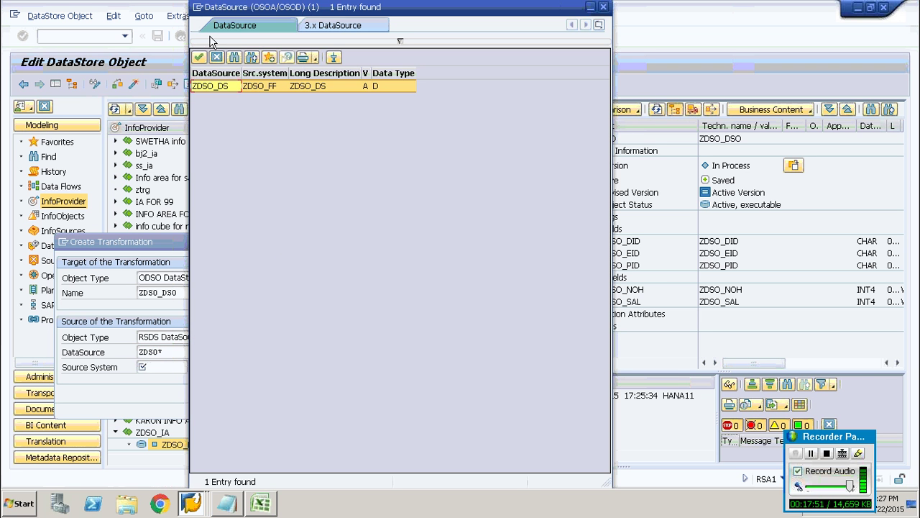
double_click(264, 92)
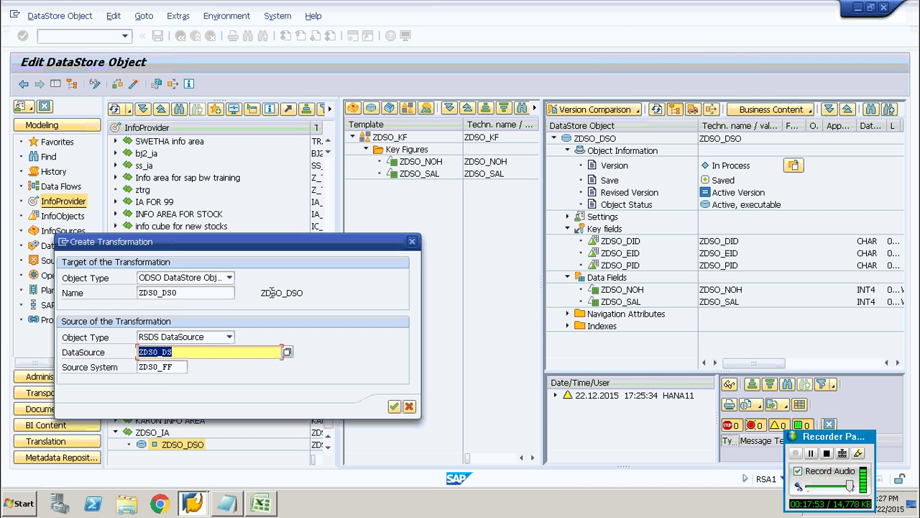
left_click(163, 353)
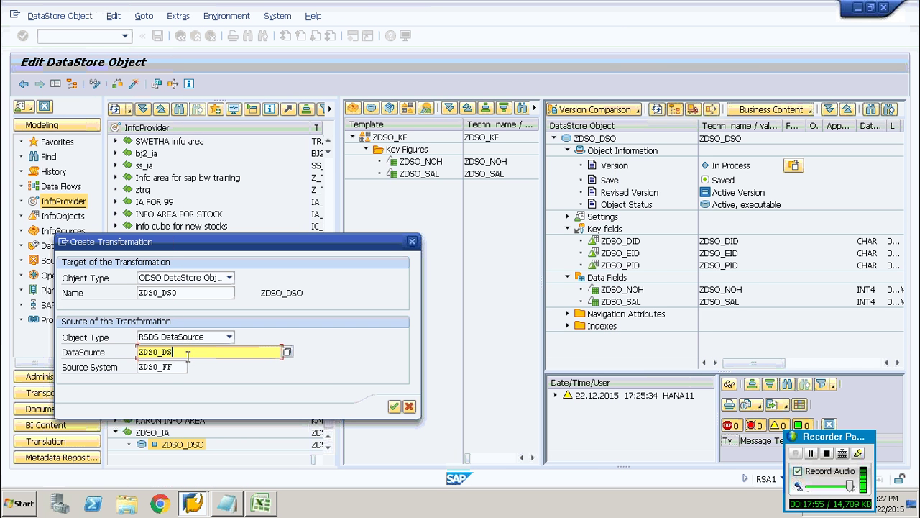
left_click(181, 367)
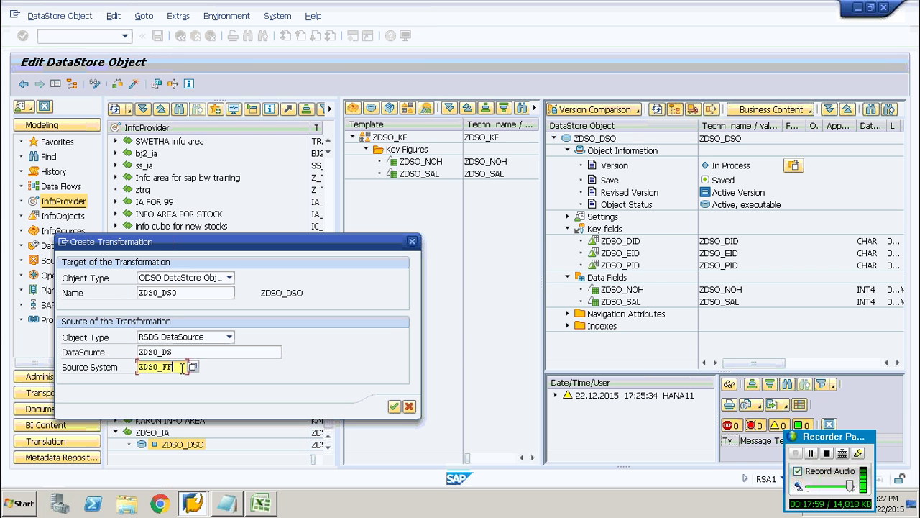
left_click(395, 408)
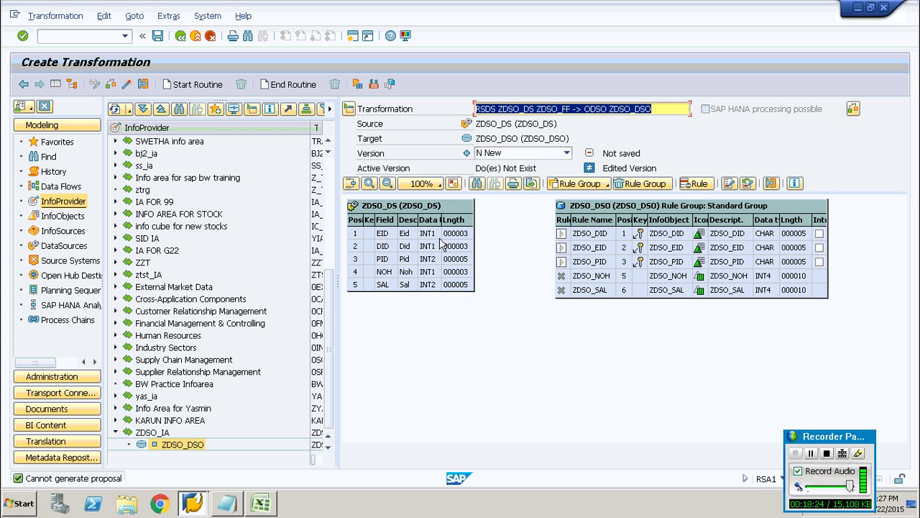
Step: Map source fields EID, DID, PID, NOH and SAL to ZDSO_EID, ZDSO_DID, ZDSO_PID, ZDSO_NOH and ZDSO_SAL in the transformation
left_click_drag(464, 234, 486, 230)
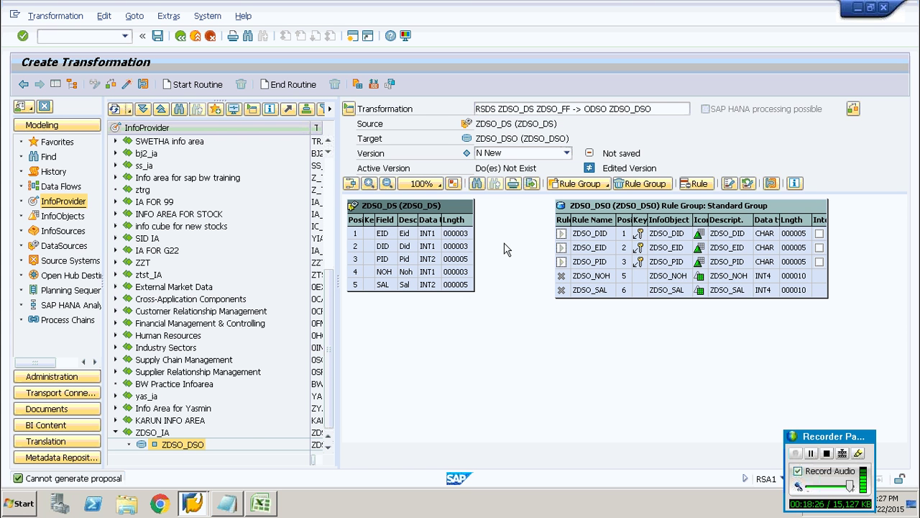
left_click(499, 237)
mouse_move(464, 233)
left_mouse_down()
mouse_move(567, 235)
mouse_move(565, 248)
left_mouse_up()
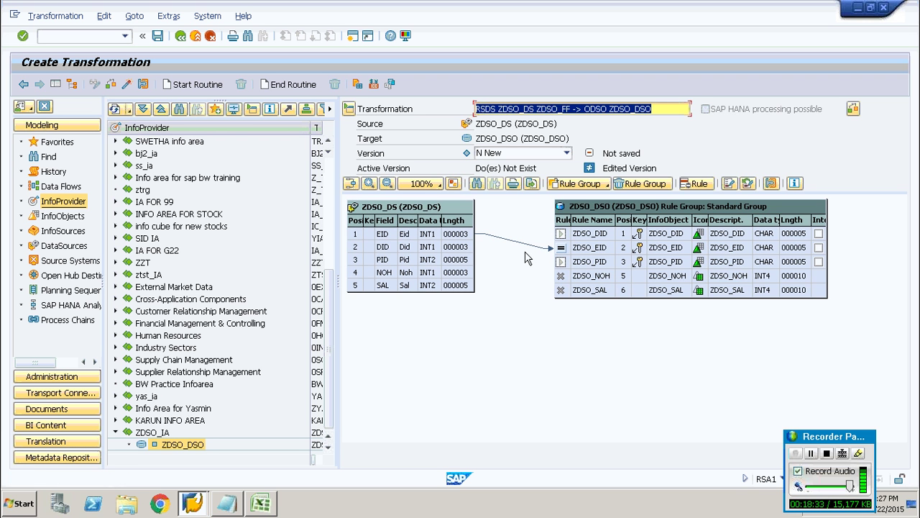
left_click_drag(499, 238, 562, 233)
left_click_drag(467, 266, 560, 261)
left_click_drag(464, 274, 559, 276)
left_click_drag(467, 286, 560, 289)
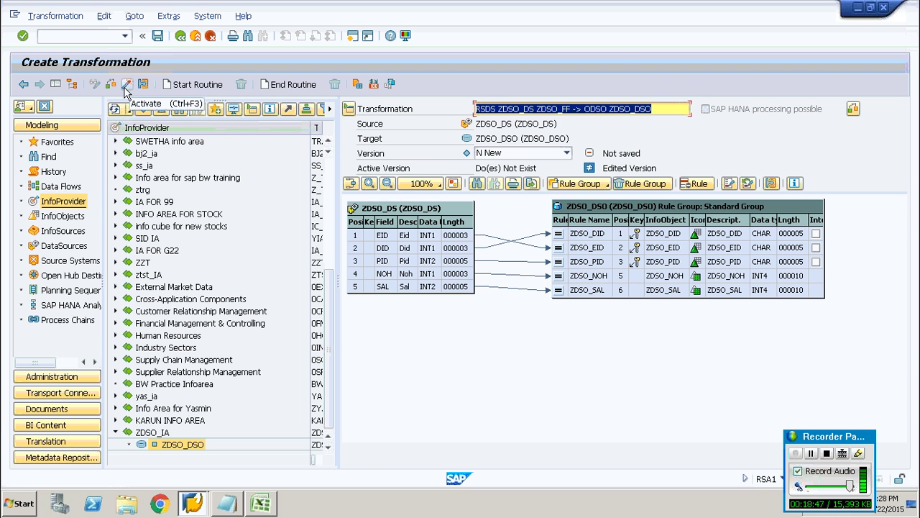
Step: Activate the transformation, accepting the log, and read the detailed help for the resulting status message
left_click(127, 86)
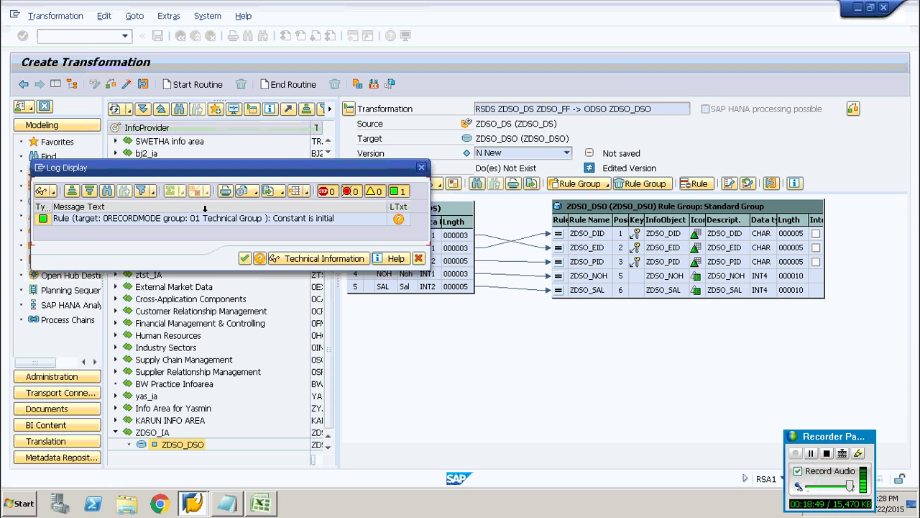
left_click(245, 259)
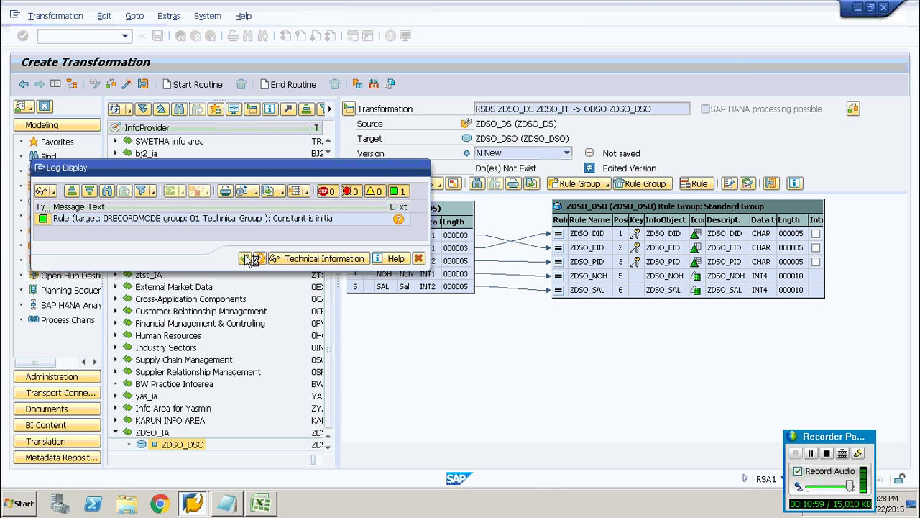
left_click(246, 259)
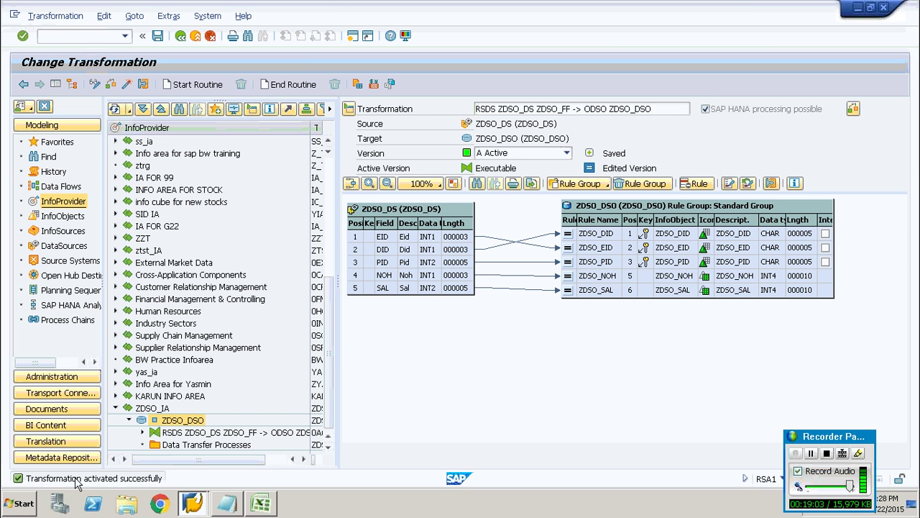
double_click(79, 482)
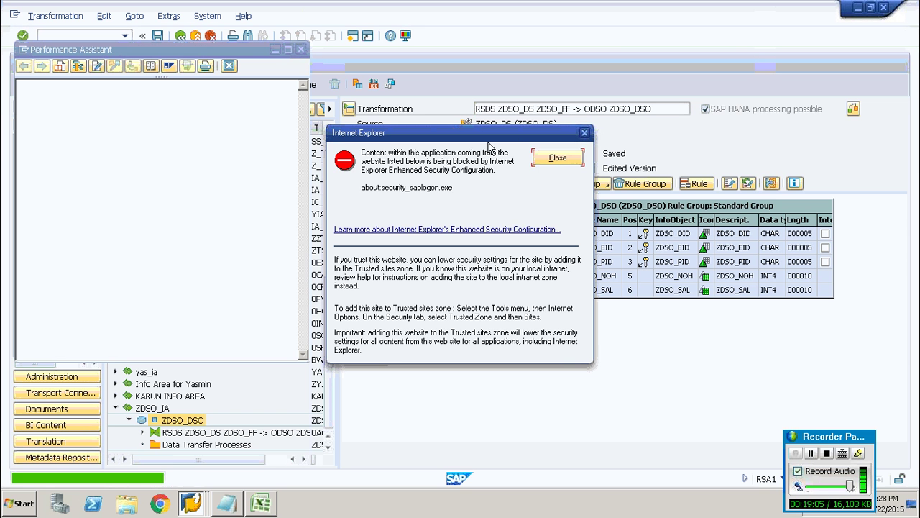
left_click(565, 165)
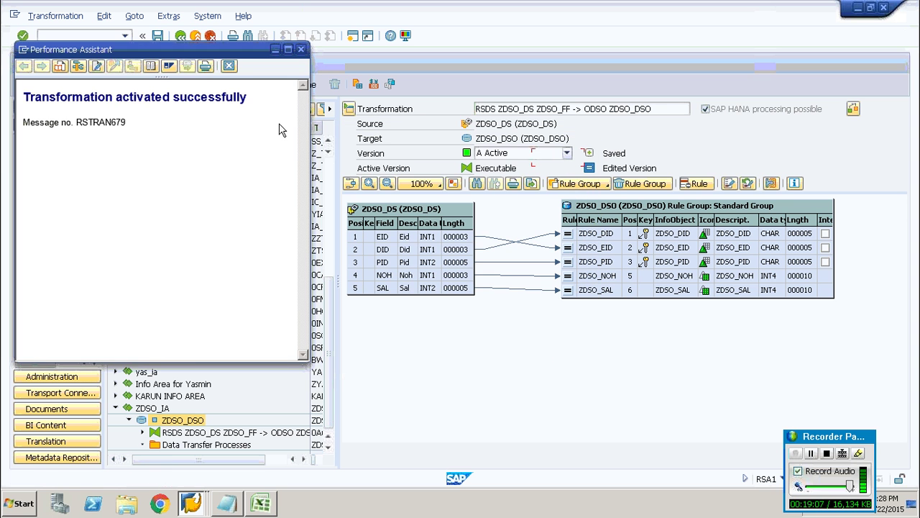
left_click(301, 50)
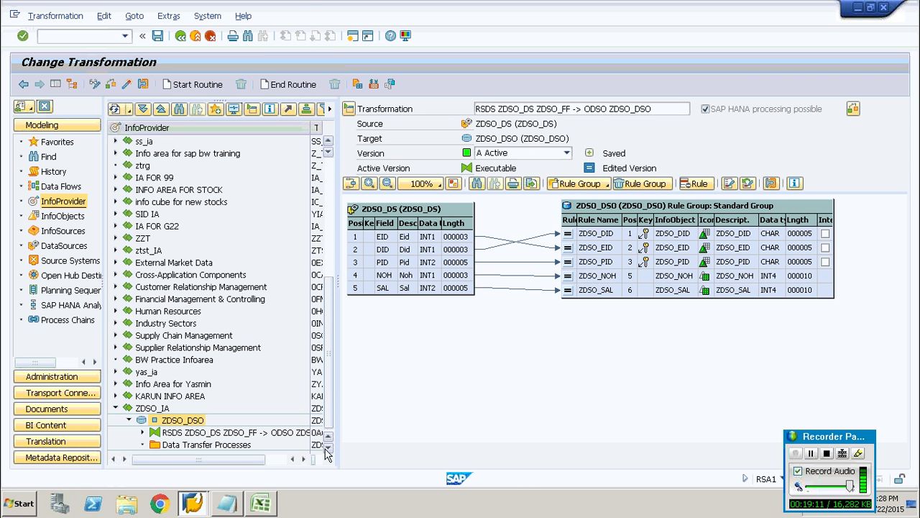
Step: Create a data transfer process from DataSource ZDSO_DS to ZDSO_DSO and set its extraction mode to Full
right_click(228, 445)
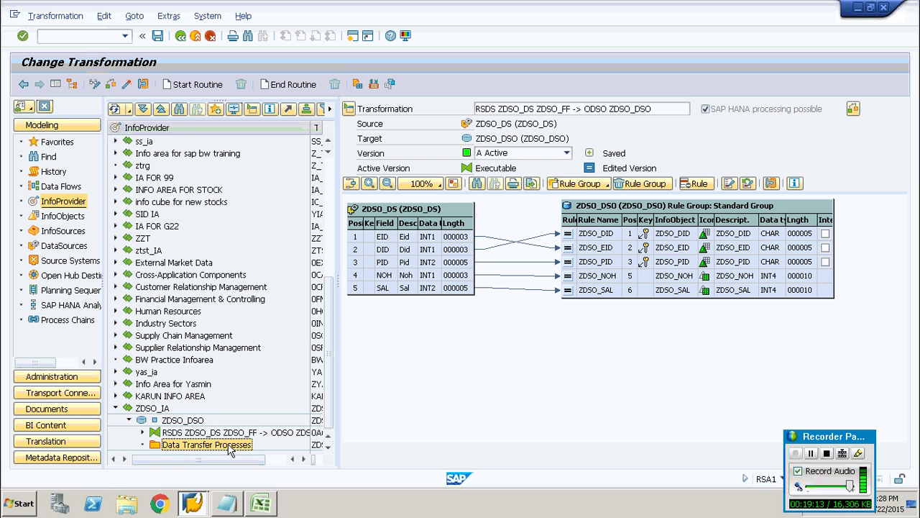
left_click(252, 461)
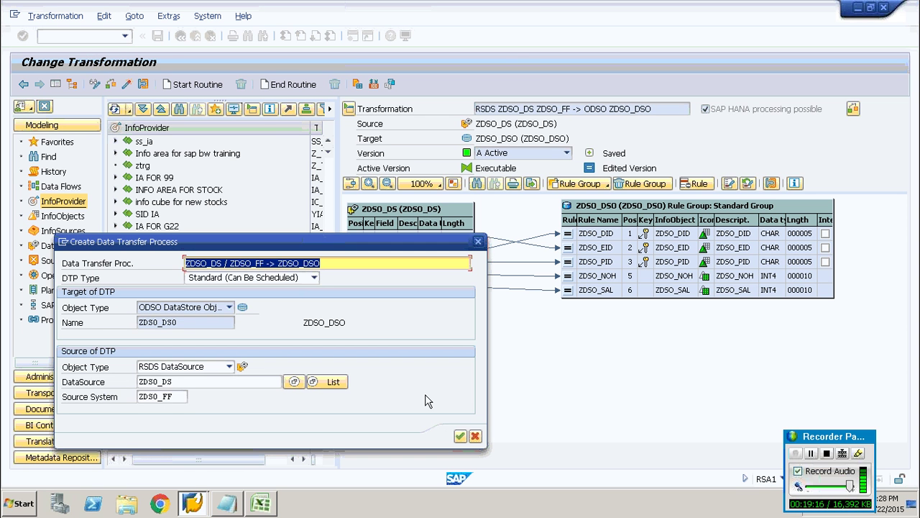
left_click(461, 436)
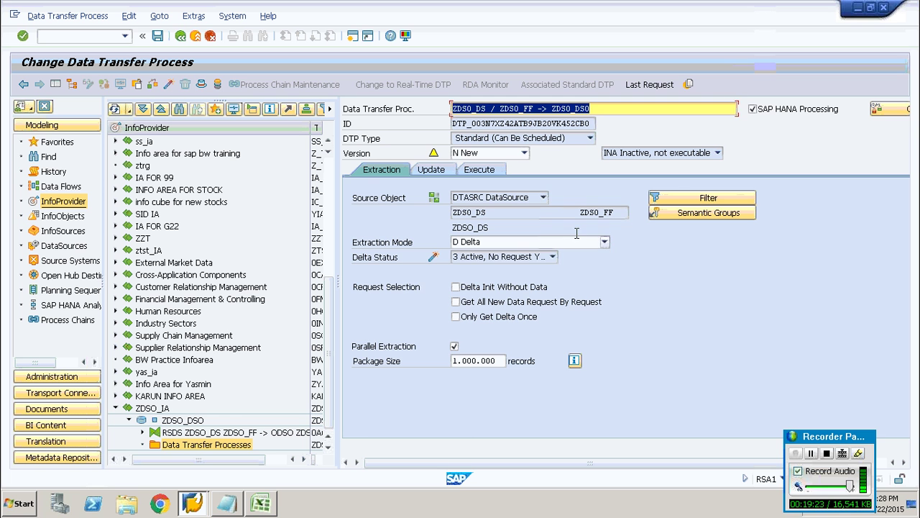
left_click(604, 241)
left_click(563, 255)
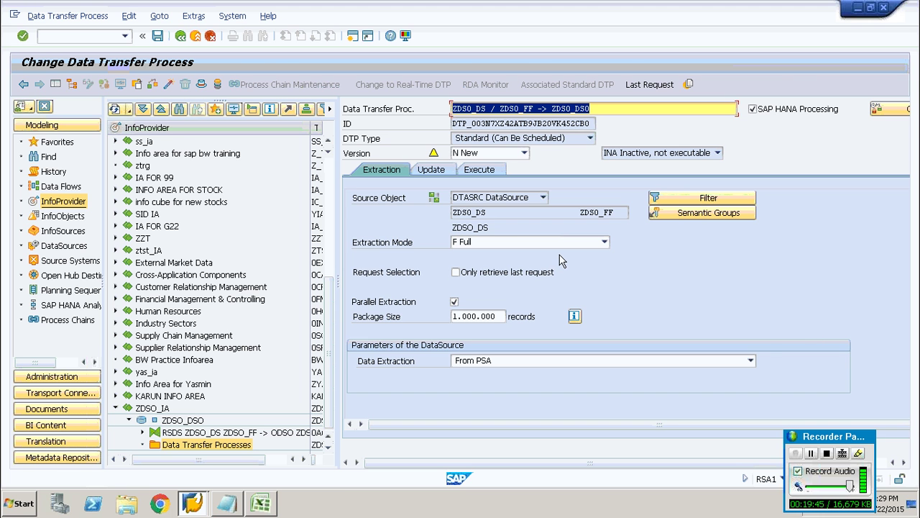
Step: Switch to Excel, examine the key and figure columns of the InfoCub data, and return to SAP
left_click(261, 504)
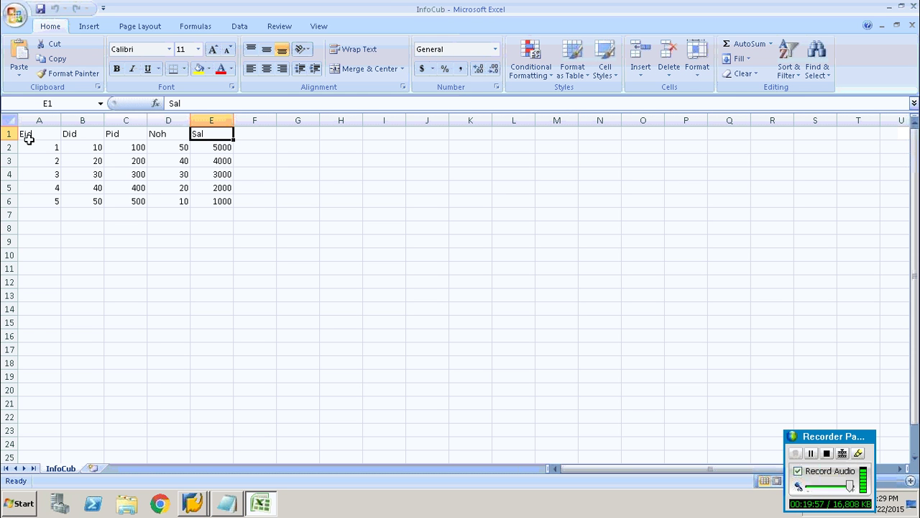
left_click(51, 148)
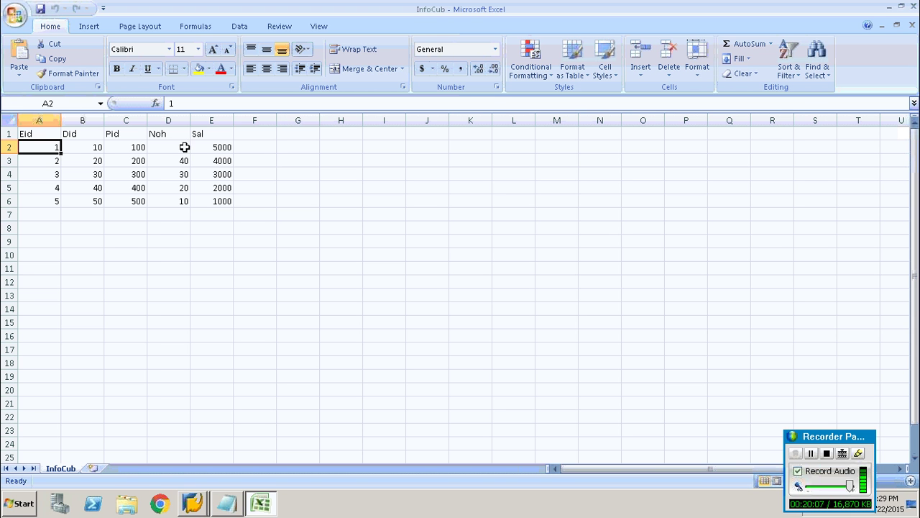
left_click(184, 146)
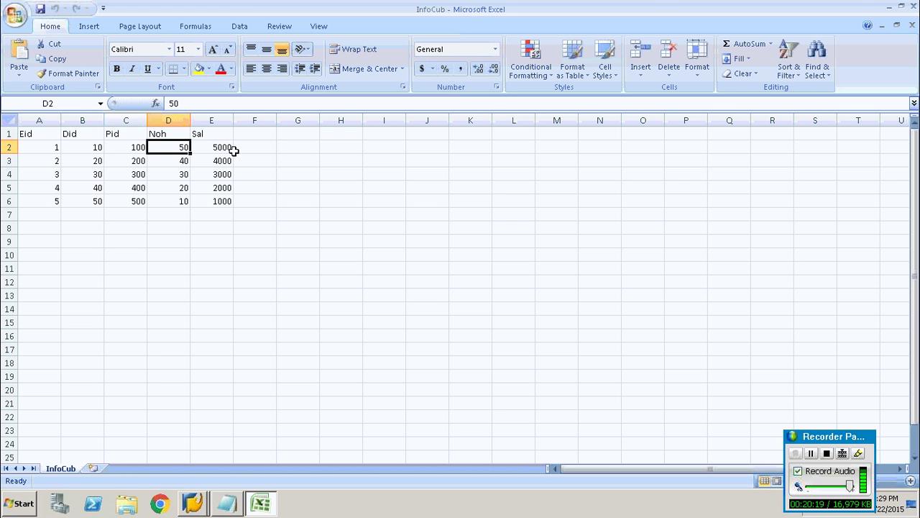
left_click(890, 9)
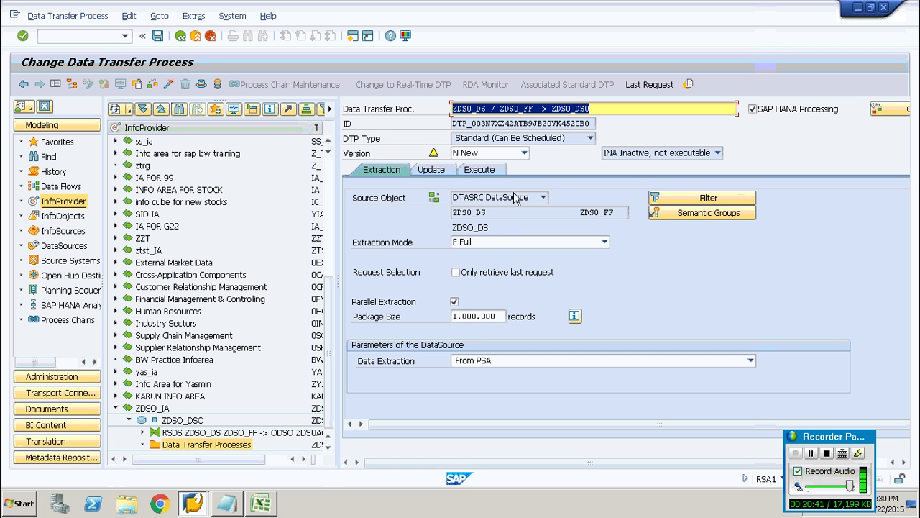
Step: Set the data transfer process's error handling to "2 Request Green, Write Error Stack, Update Valid Records" and accept the SAP HANA compatibility log
left_click(424, 175)
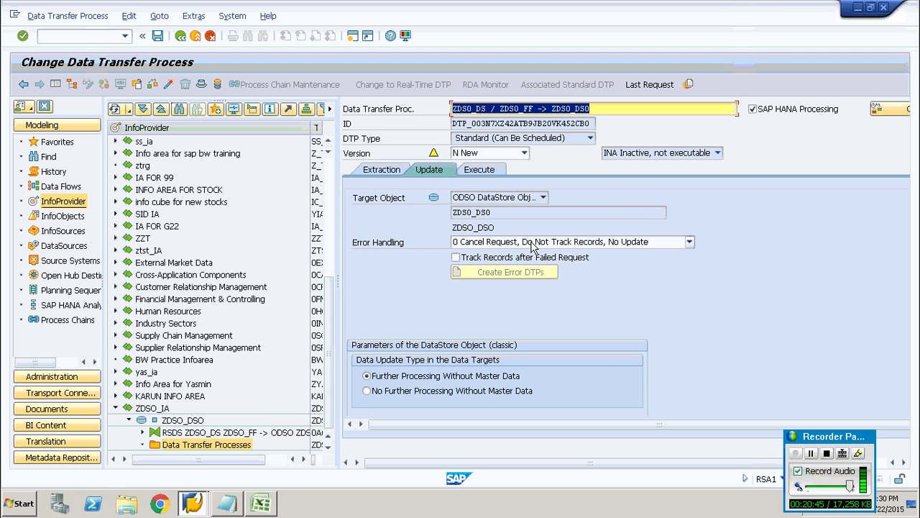
left_click(532, 245)
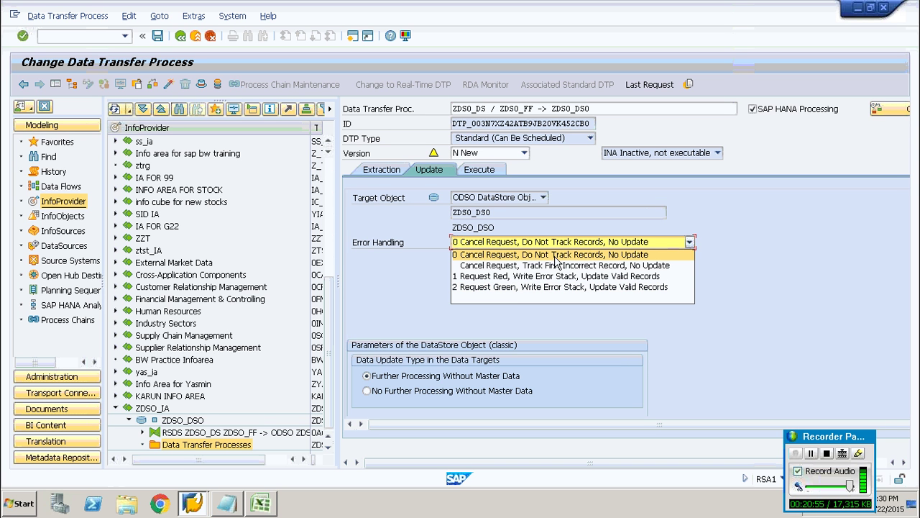
left_click(530, 287)
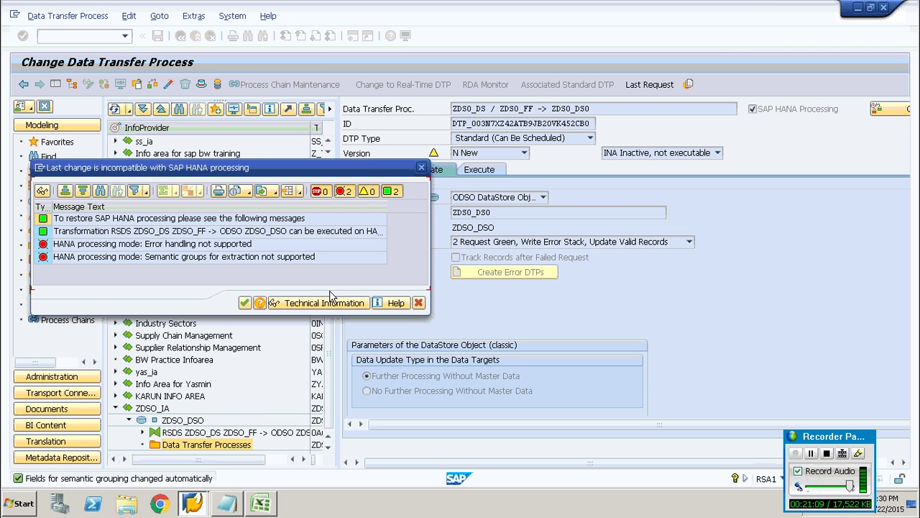
left_click(245, 304)
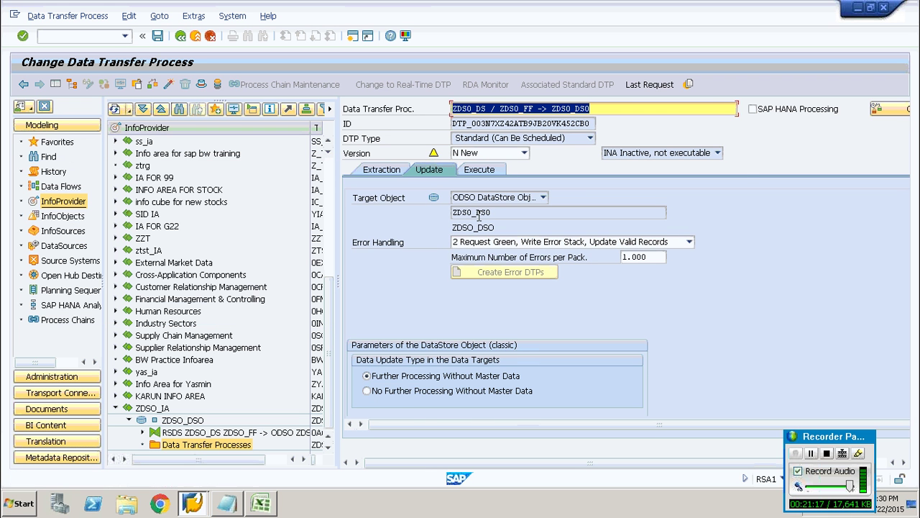
Step: Activate the data transfer process and accept the consistency check log
left_click(477, 171)
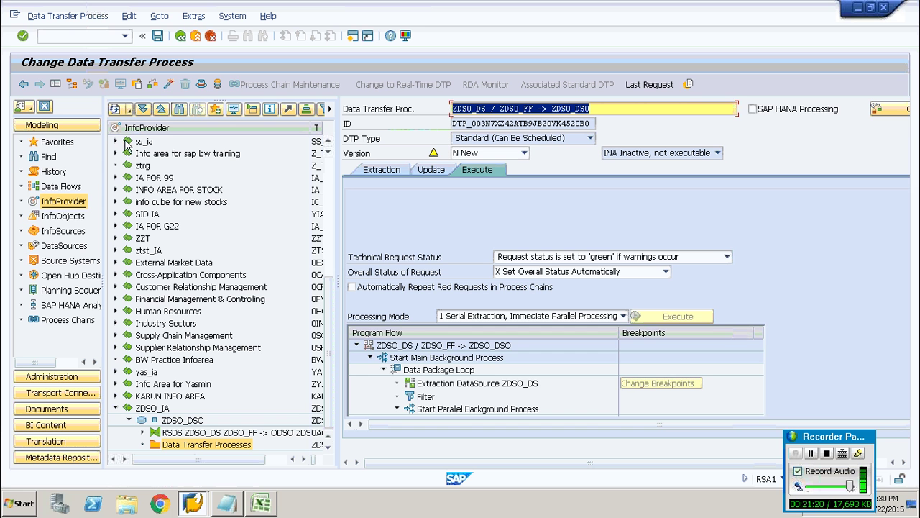
left_click(168, 85)
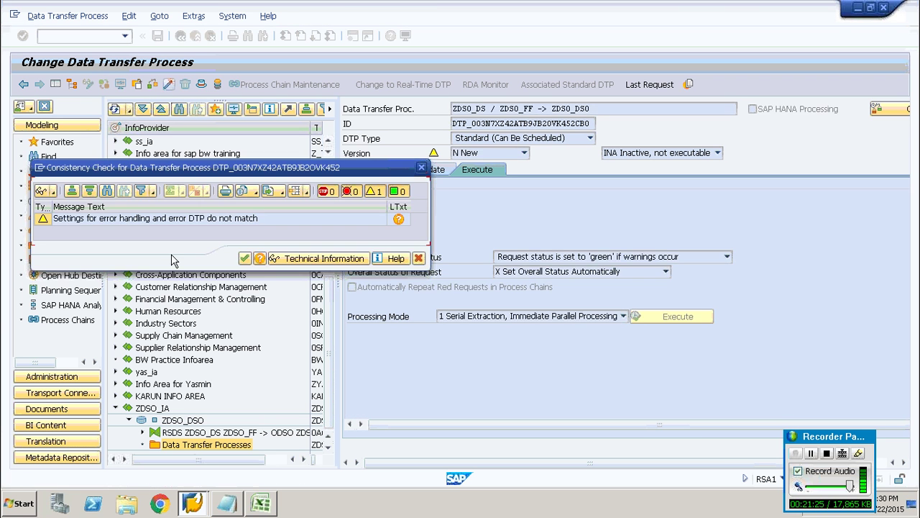
left_click(244, 258)
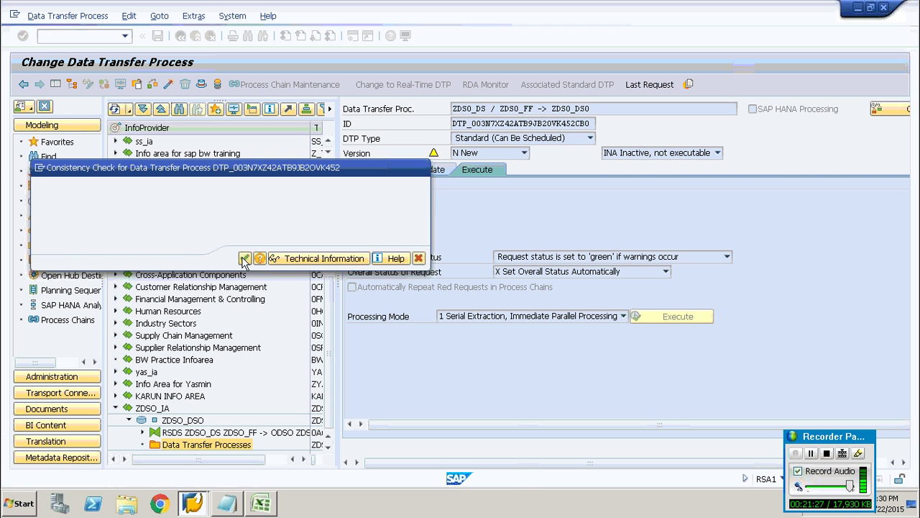
Step: Execute the data transfer process, check its request in the monitor, and return to the data transfer process
left_click(673, 319)
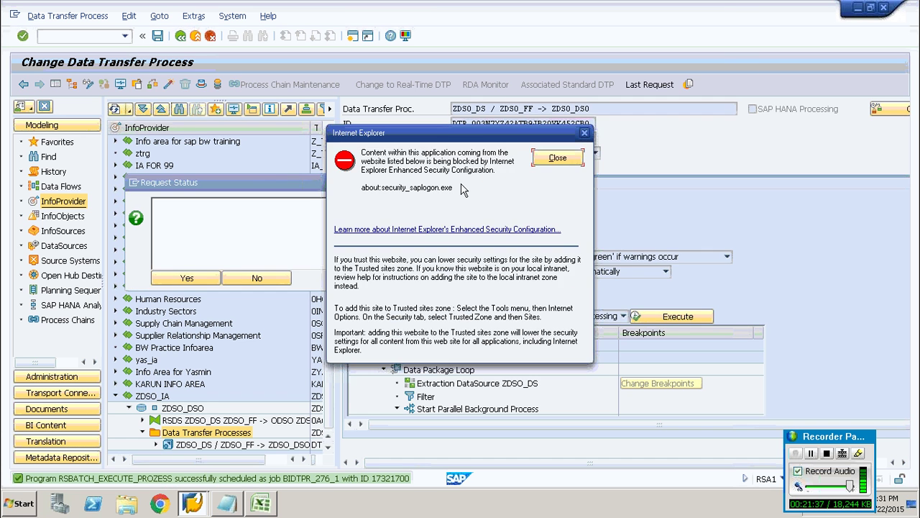
left_click(558, 159)
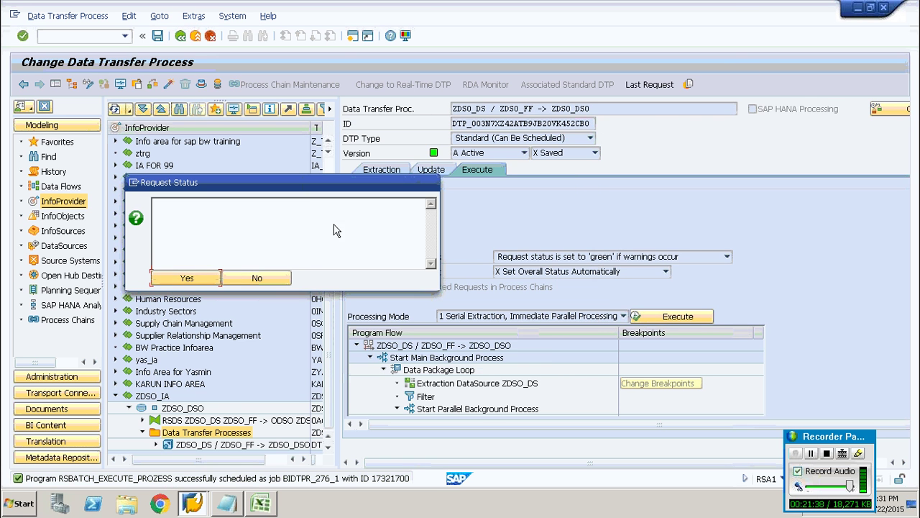
left_click(185, 279)
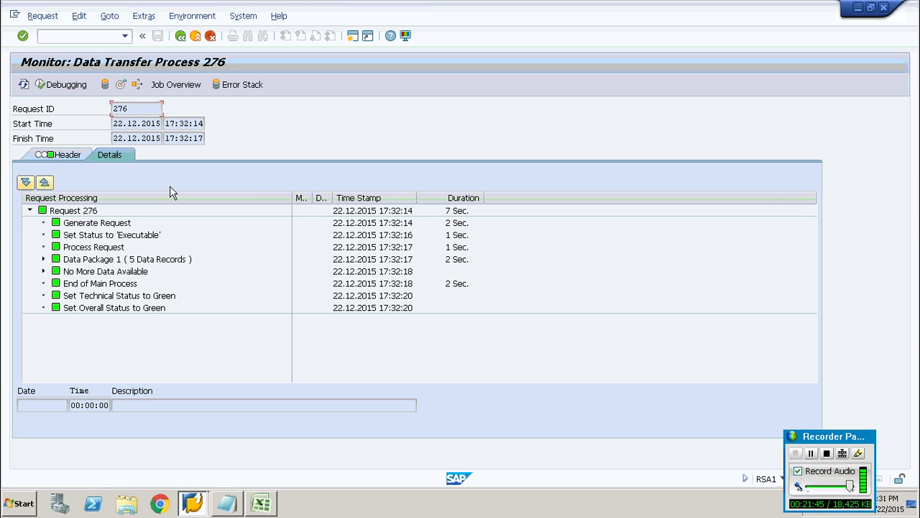
left_click(180, 37)
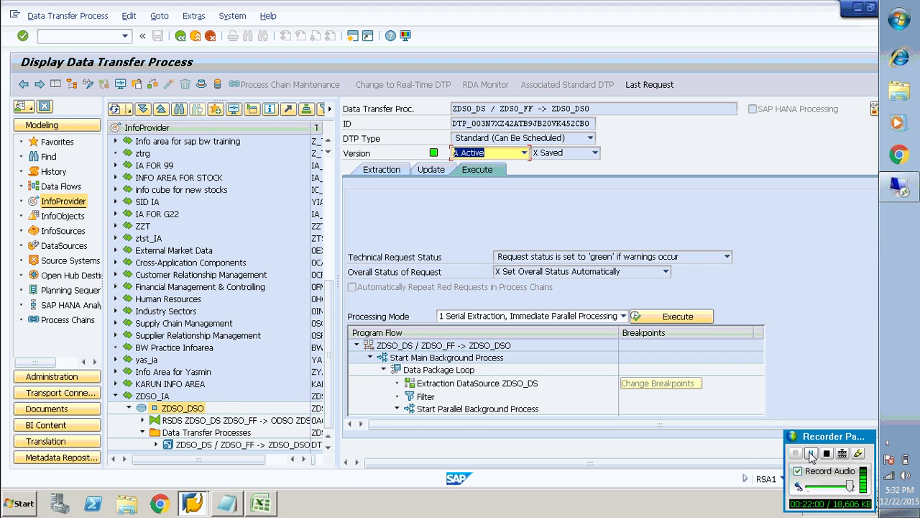
Step: Open the management view of ZDSO_DSO and check the number of entries in its active data table
right_click(161, 408)
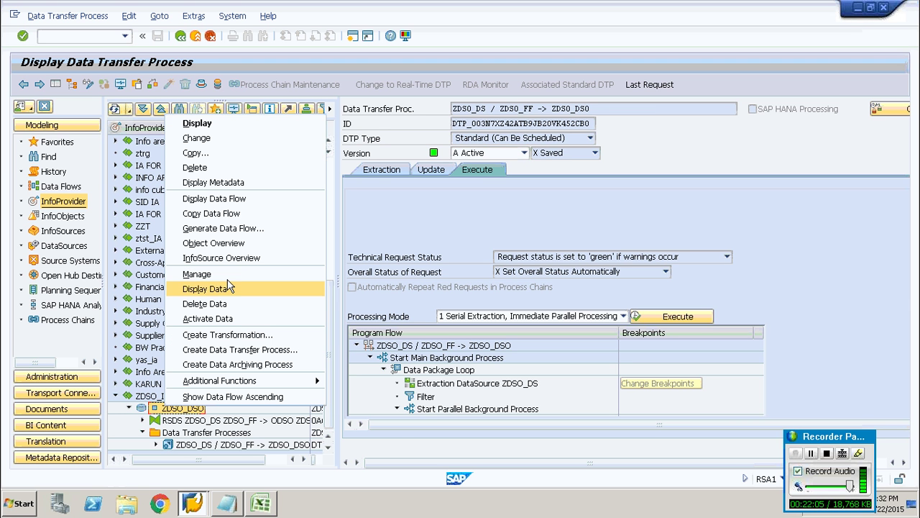
left_click(228, 276)
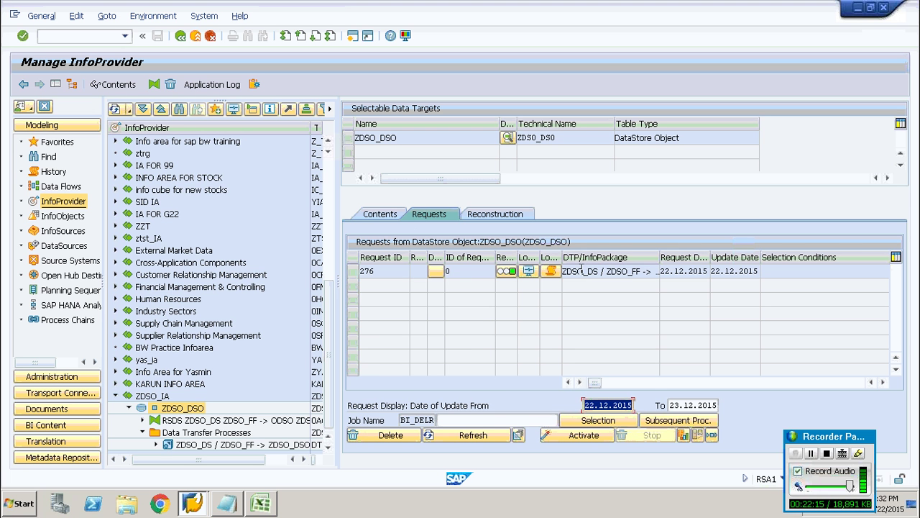
left_click(381, 215)
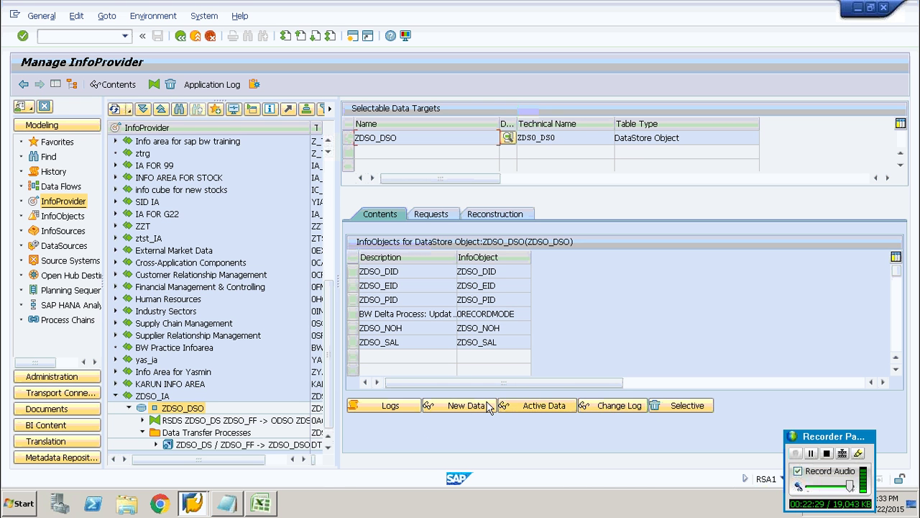
left_click(539, 405)
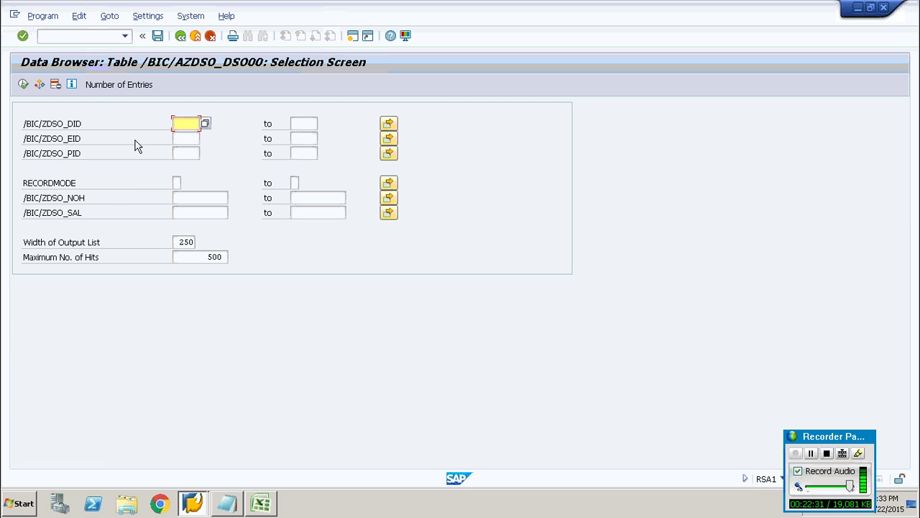
left_click(122, 85)
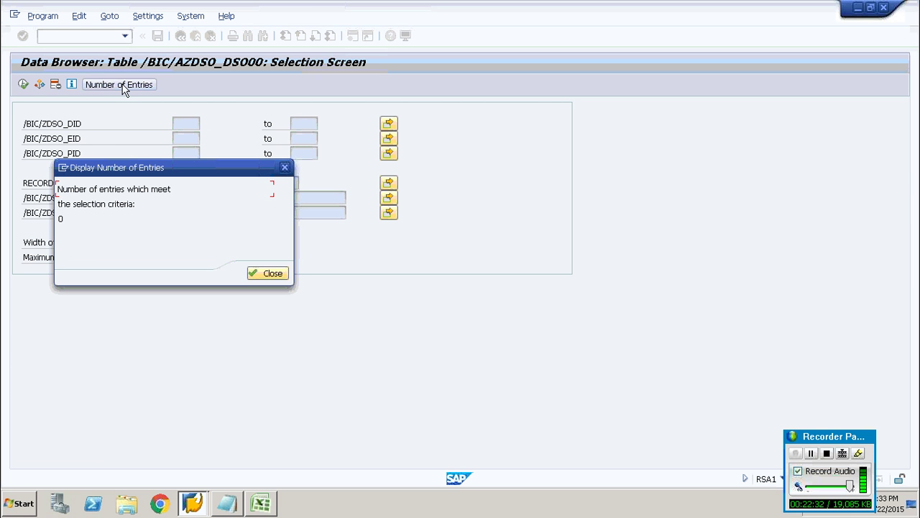
left_click(269, 275)
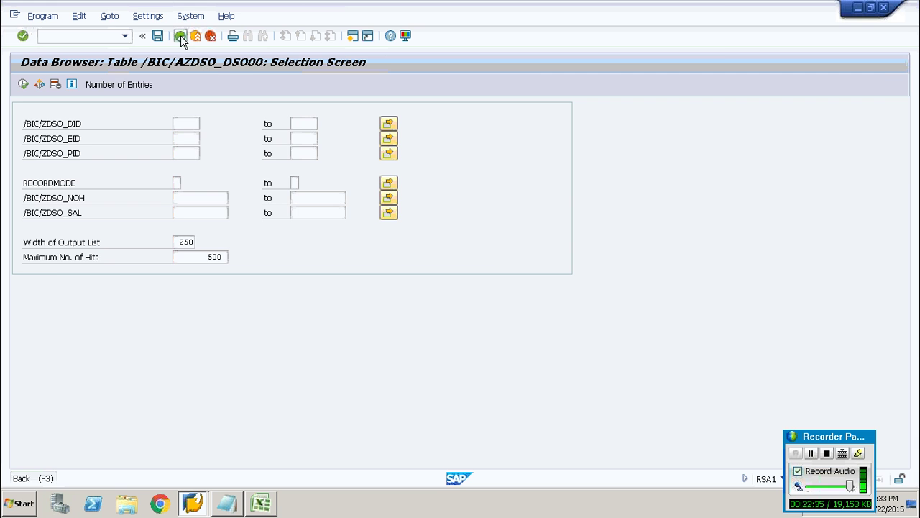
Step: Check the number of entries in the change log table of ZDSO_DSO and return to its management view
left_click(181, 35)
left_click(627, 403)
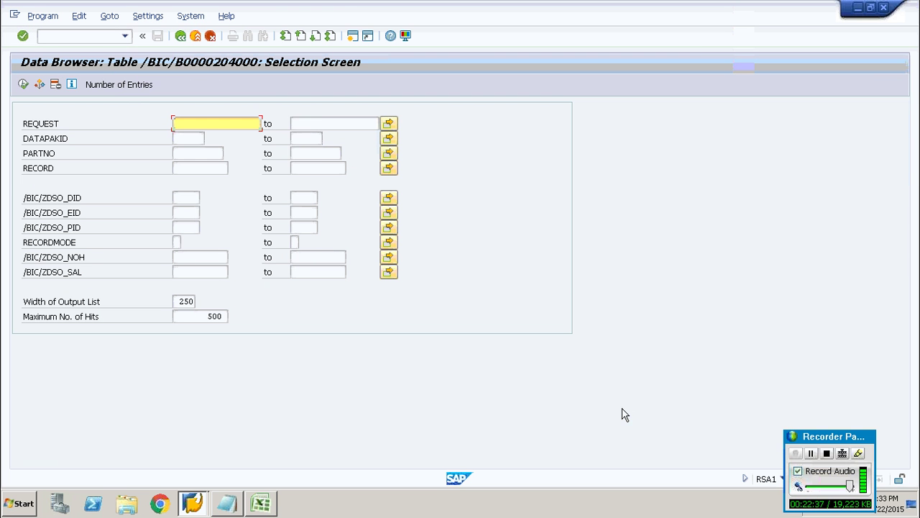
left_click(133, 90)
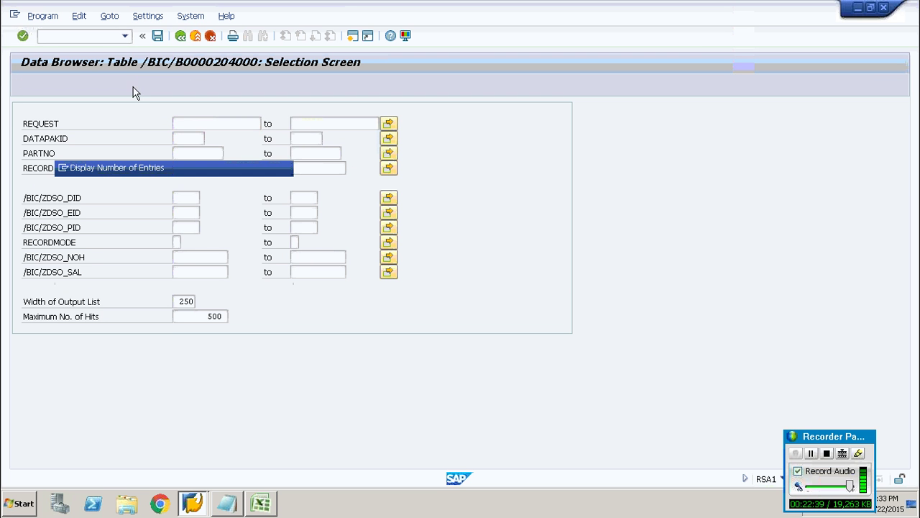
left_click(253, 276)
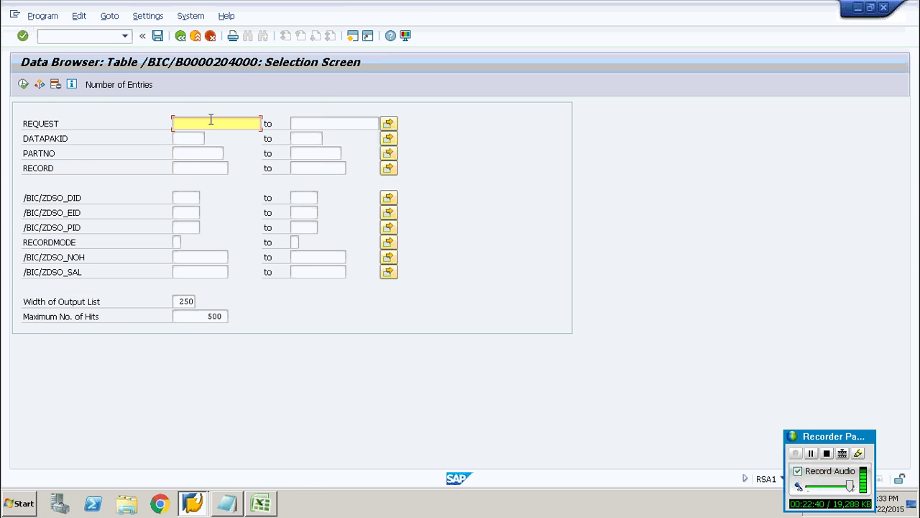
left_click(181, 35)
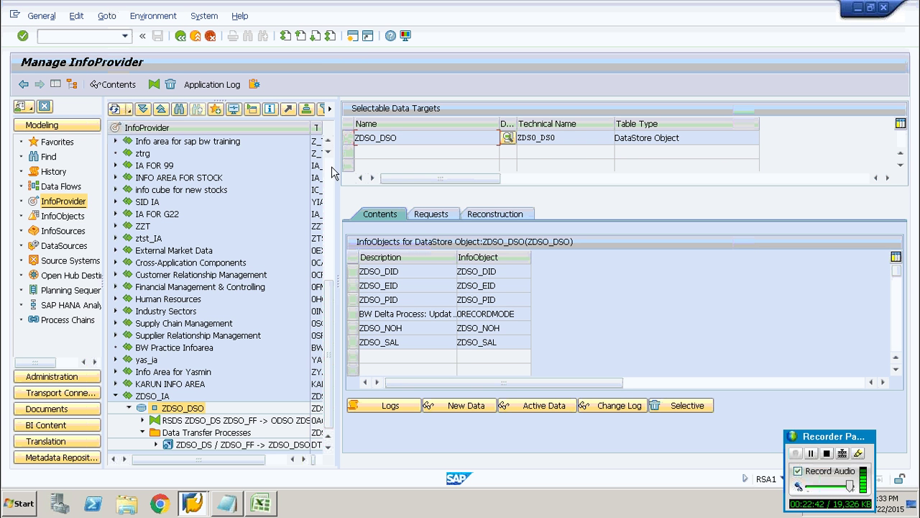
Step: Count and display the entries in the new data table of ZDSO_DSO, then return to its management view
left_click(465, 406)
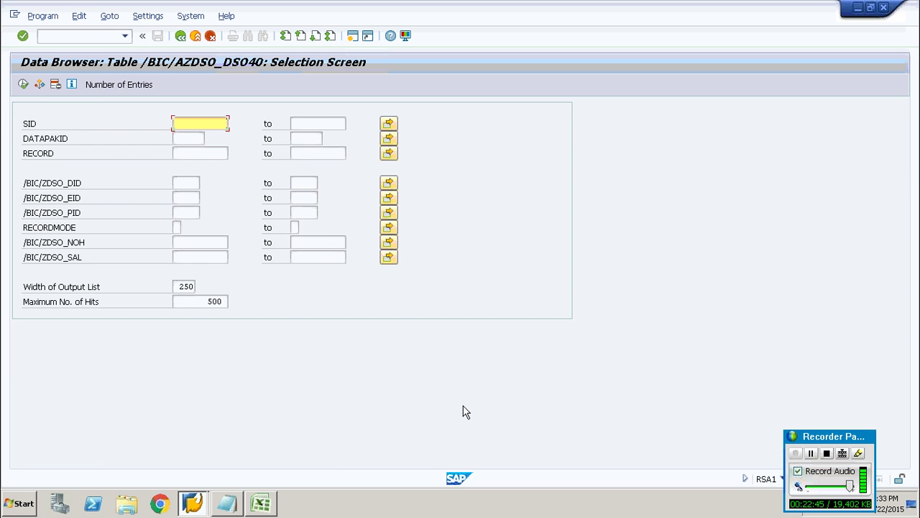
left_click(114, 87)
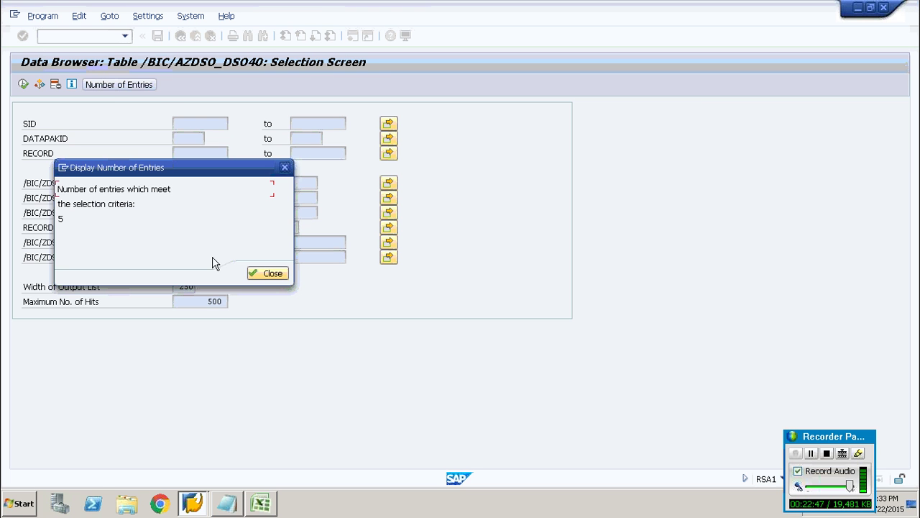
left_click(266, 274)
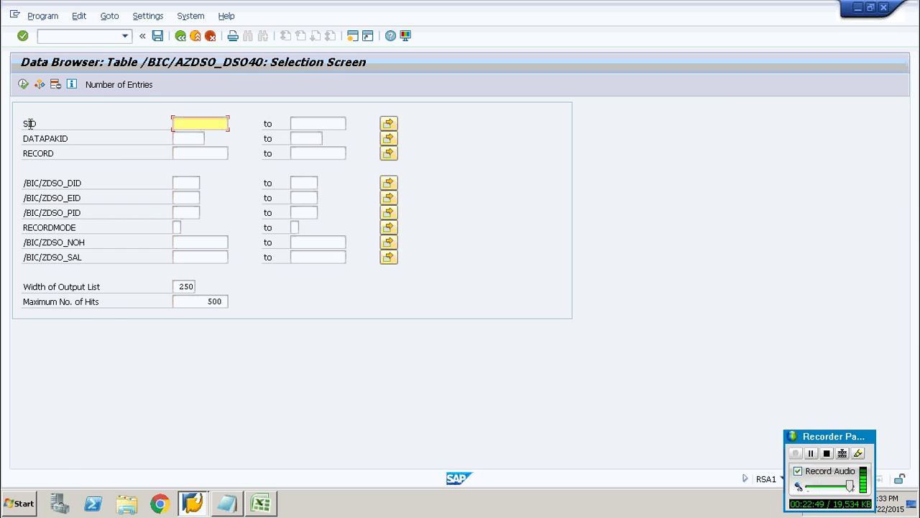
left_click(23, 85)
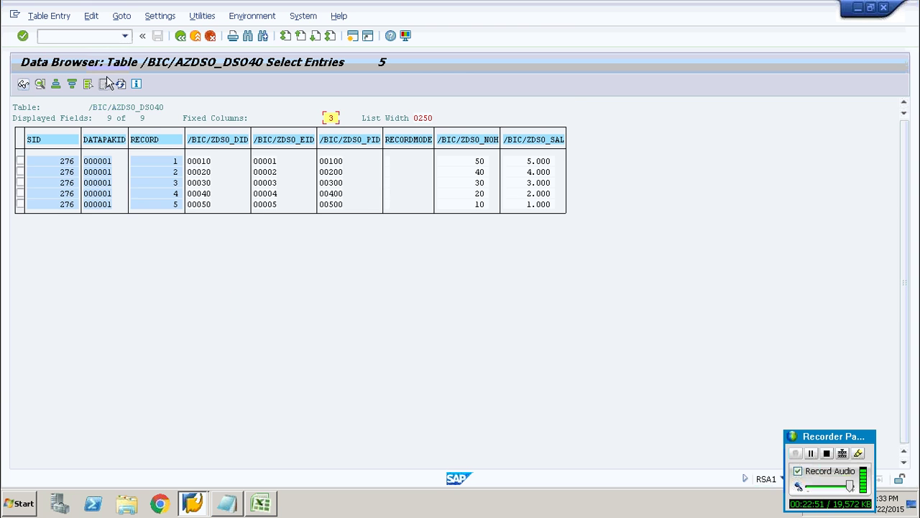
left_click(180, 36)
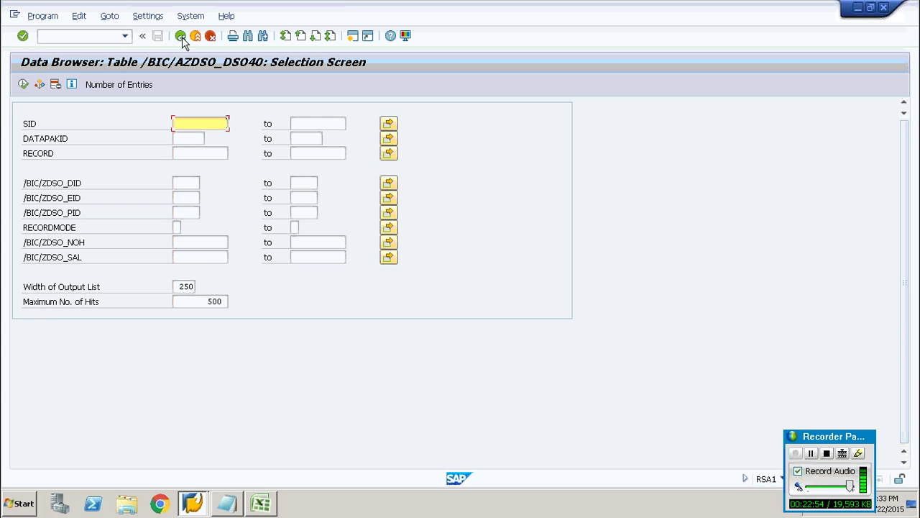
left_click(181, 36)
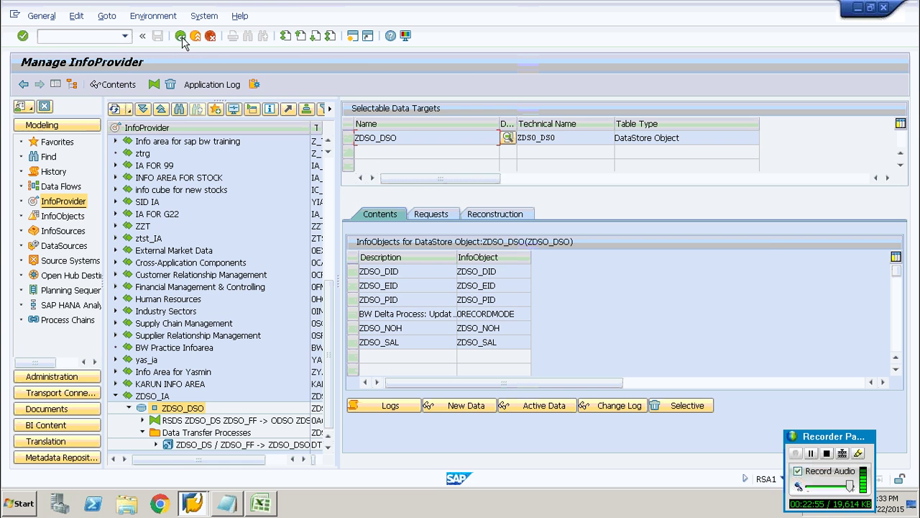
Step: Start the activation of request 276 in DataStore object ZDSO_DSO
left_click(432, 214)
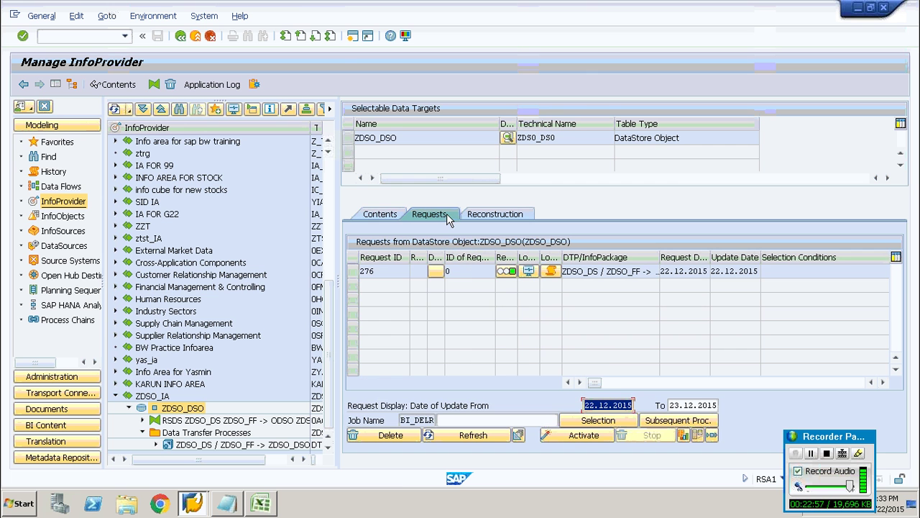
left_click(583, 435)
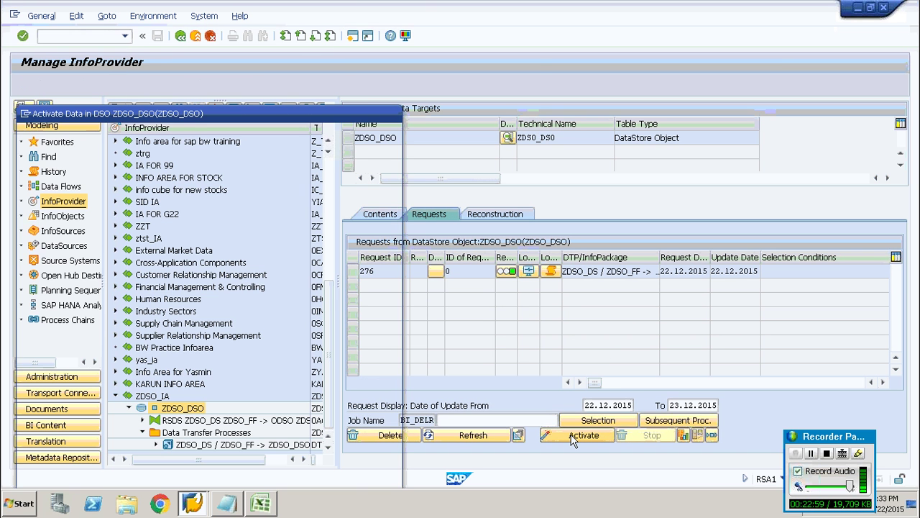
left_click(29, 164)
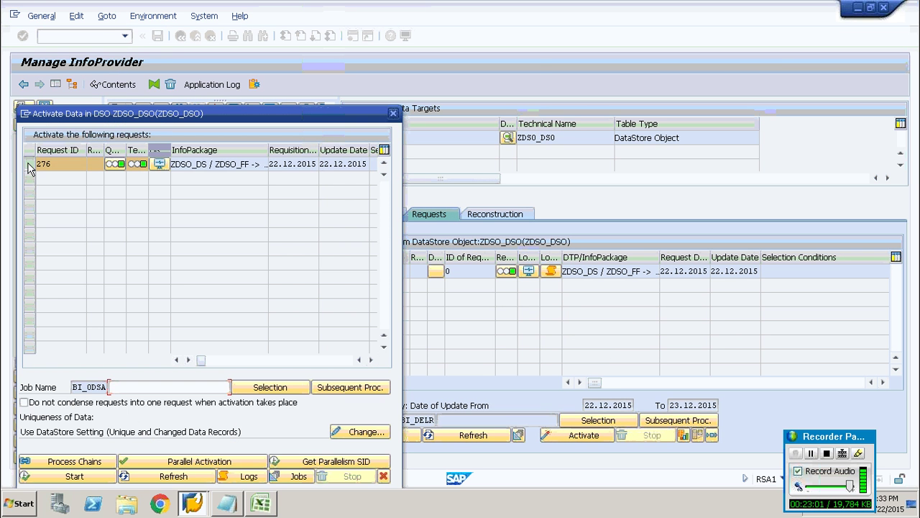
left_click(268, 391)
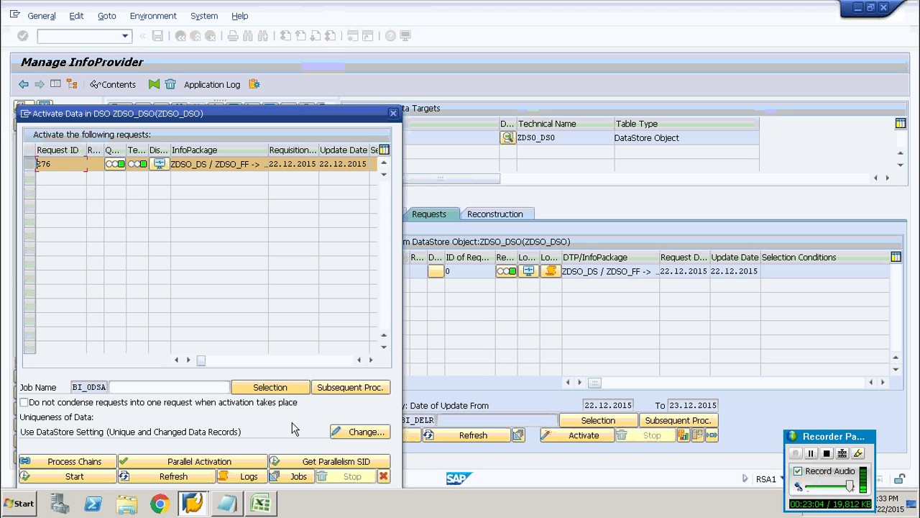
left_click(75, 477)
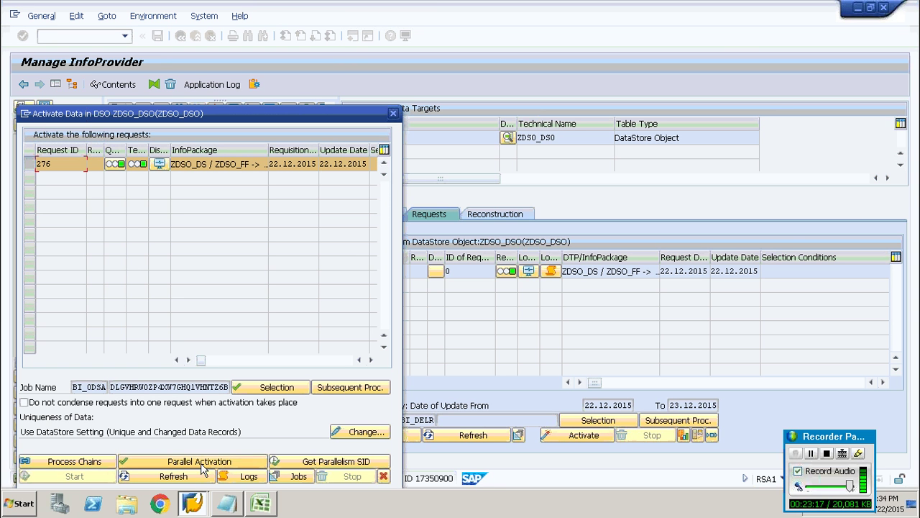
Step: Refresh the activation status until request 276 leaves the list of requests awaiting activation, and close the activation dialog
left_click(198, 477)
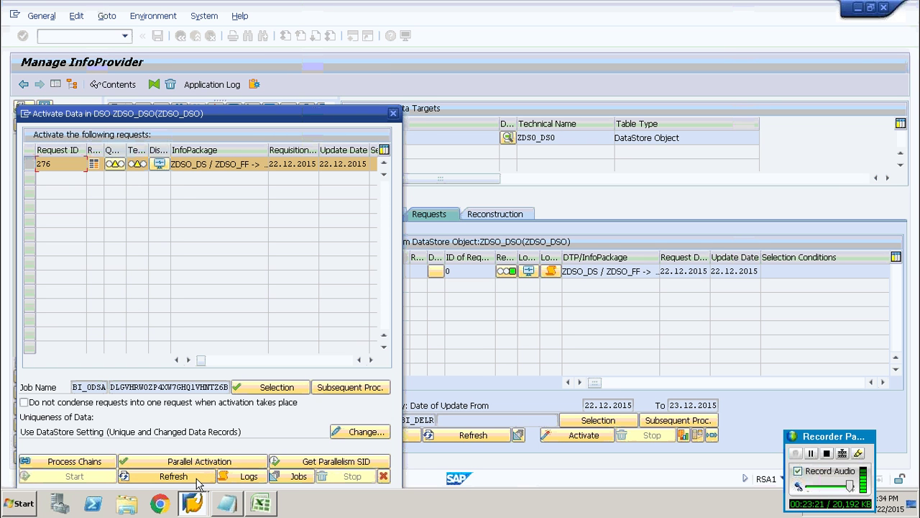
left_click(193, 478)
left_click(192, 477)
left_click(192, 477)
left_click(192, 477)
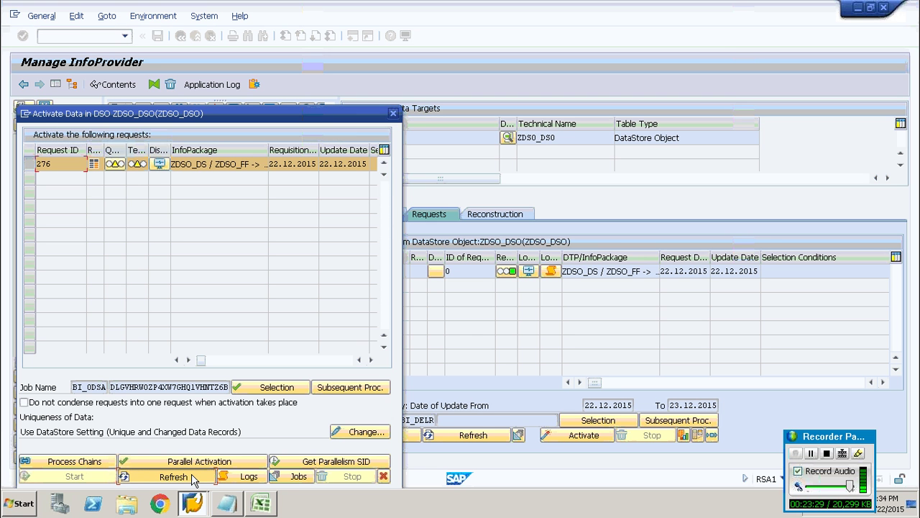
left_click(193, 477)
left_click(173, 476)
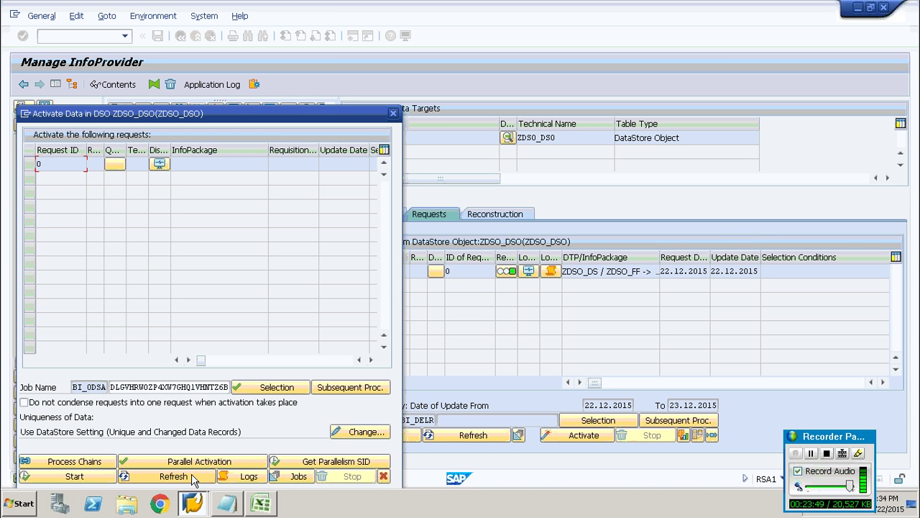
left_click(394, 113)
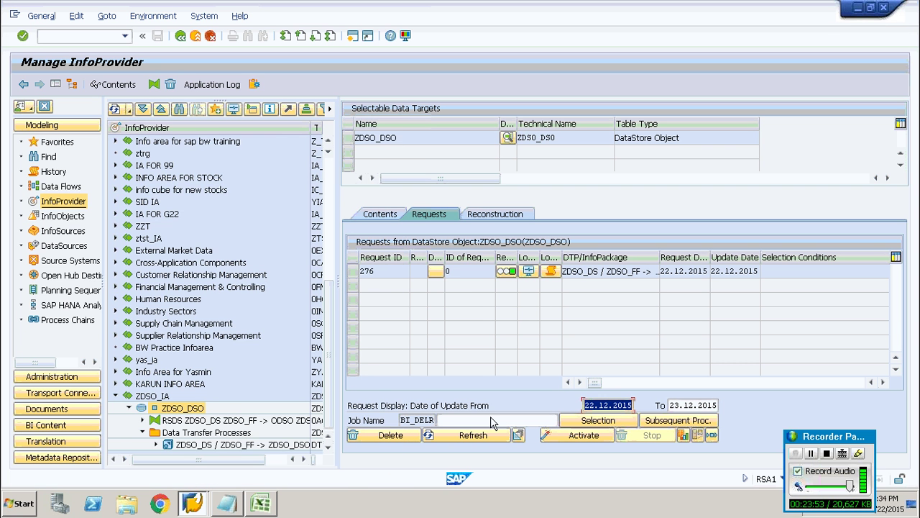
Step: Recheck the number of entries in the new data table of ZDSO_DSO after the activation
left_click(381, 214)
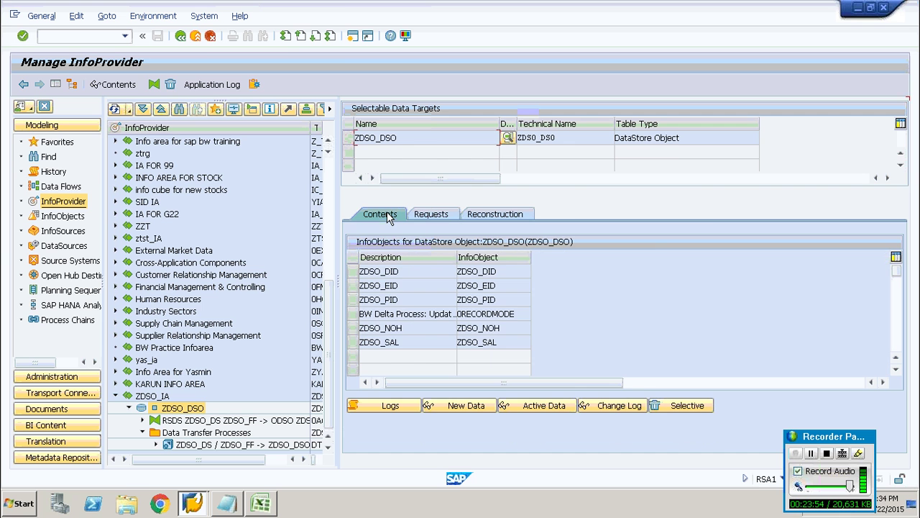
left_click(460, 407)
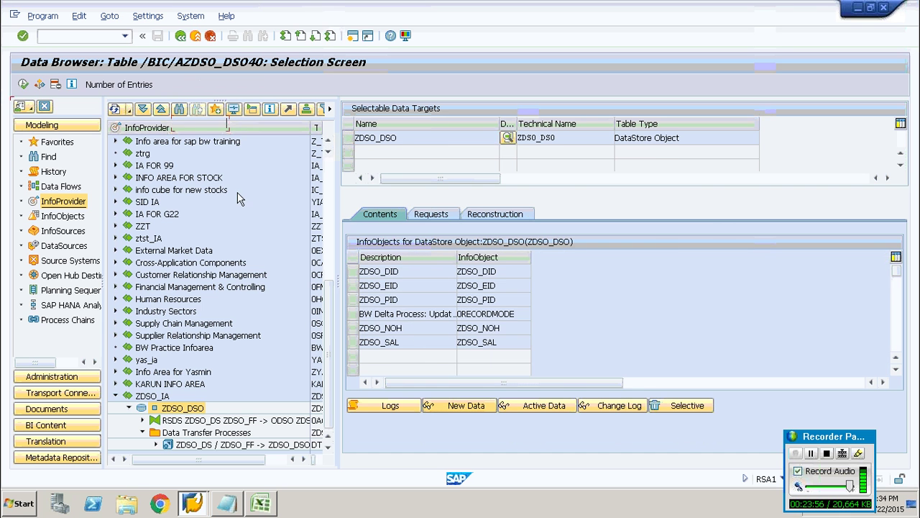
left_click(129, 85)
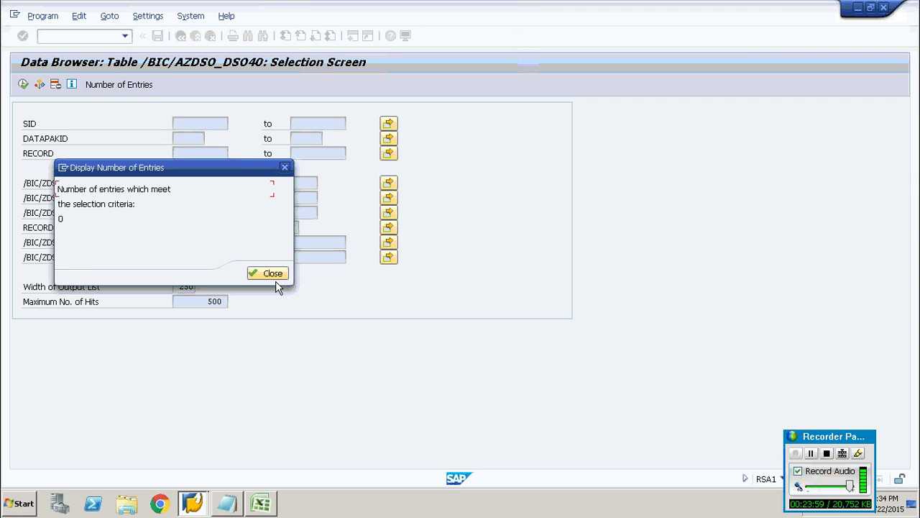
left_click(272, 270)
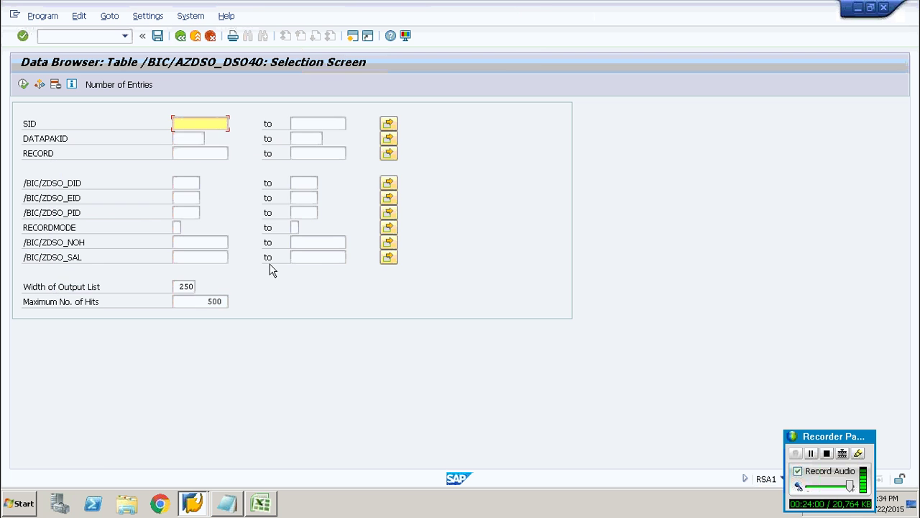
left_click(180, 35)
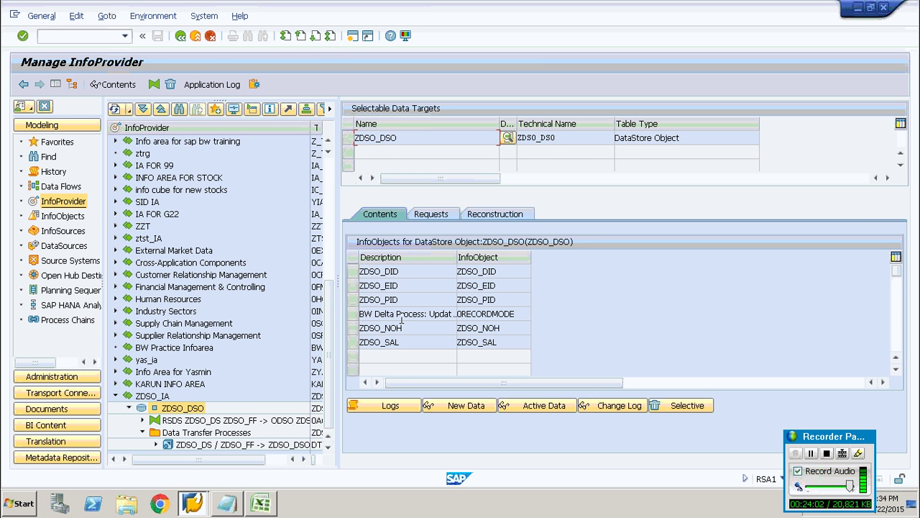
Step: Count and display the entries in the active data table of ZDSO_DSO, and return to its management view
left_click(535, 406)
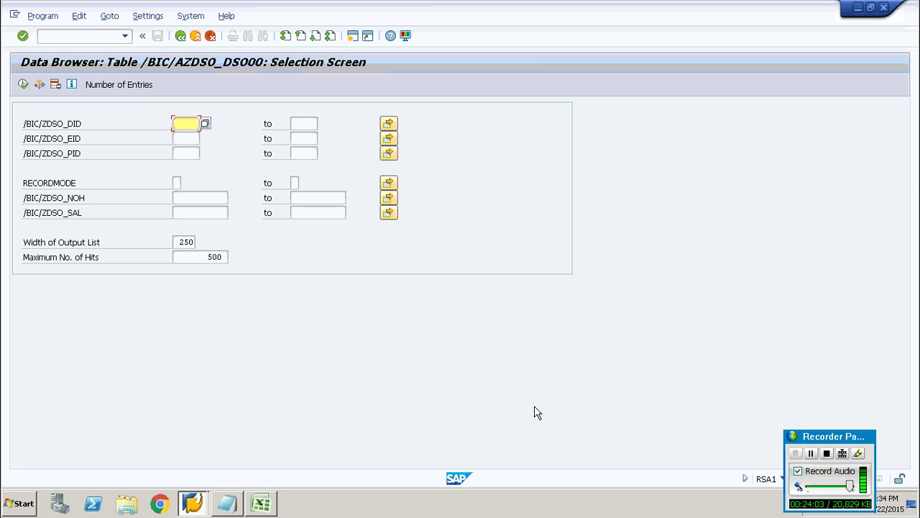
left_click(143, 85)
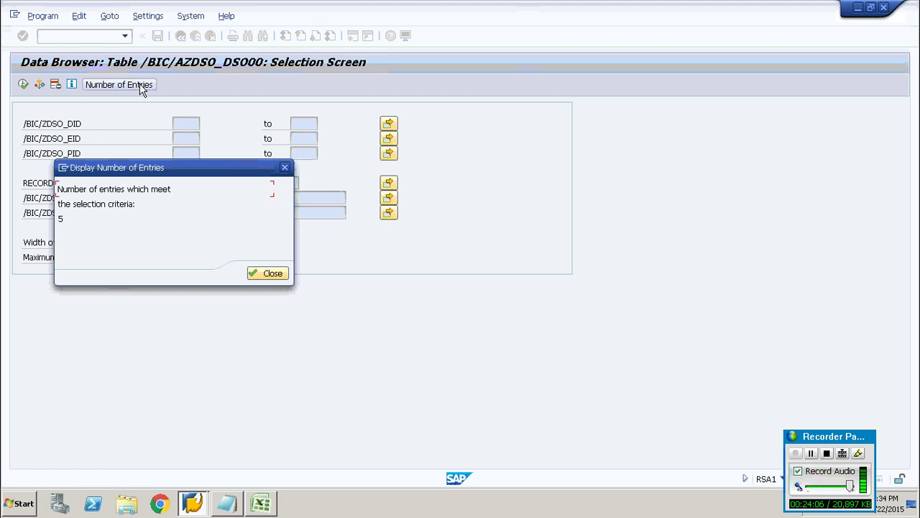
left_click(268, 273)
left_click(24, 84)
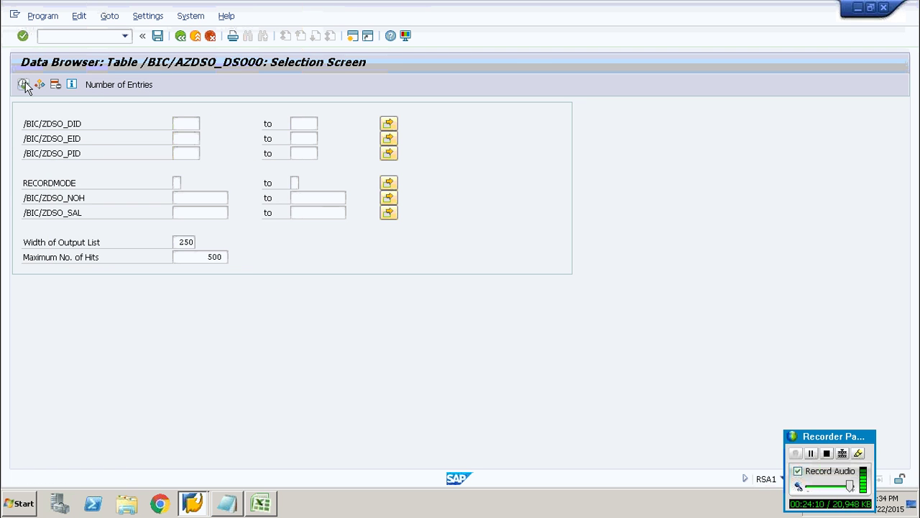
left_click(181, 36)
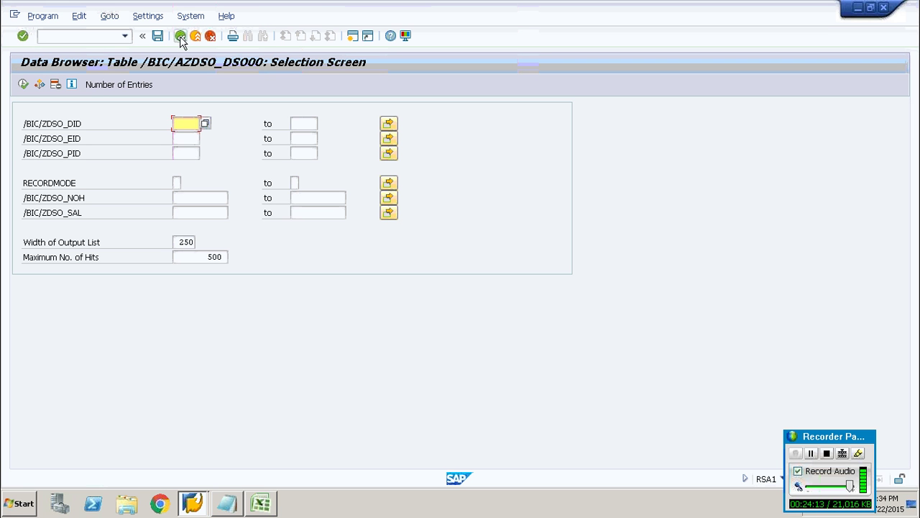
left_click(181, 36)
Step: Count and display the entries in the change log table of ZDSO_DSO, and return to its management view
left_click(629, 410)
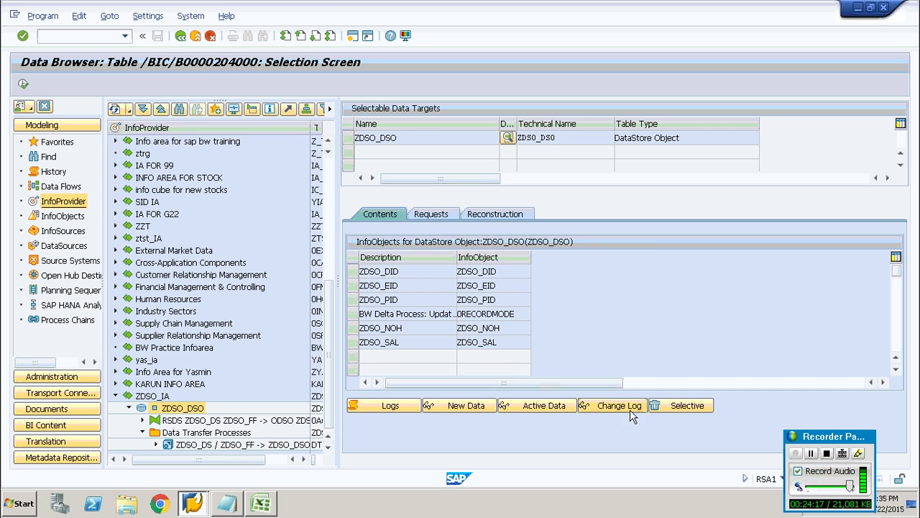
left_click(133, 86)
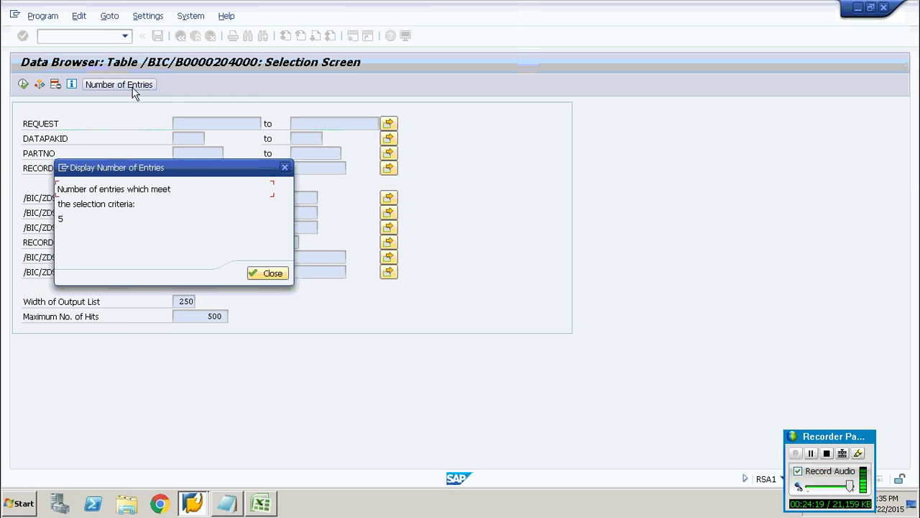
left_click(281, 273)
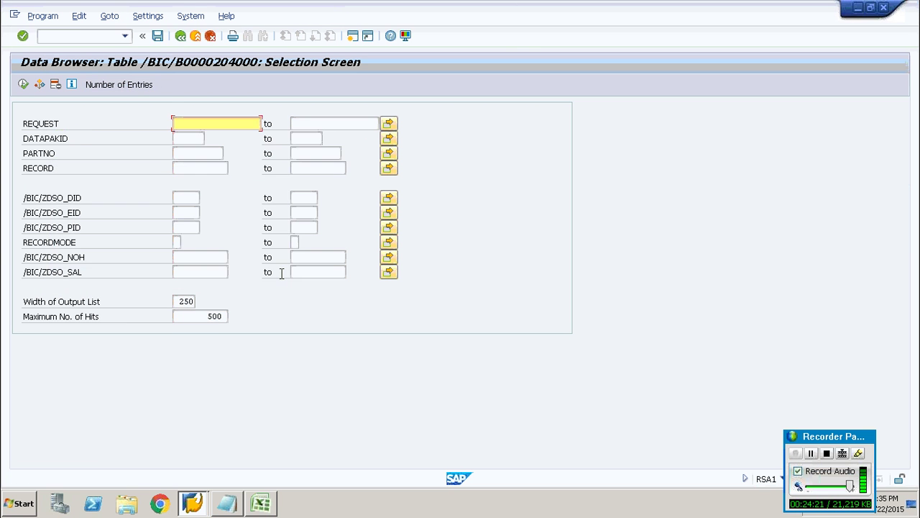
left_click(24, 85)
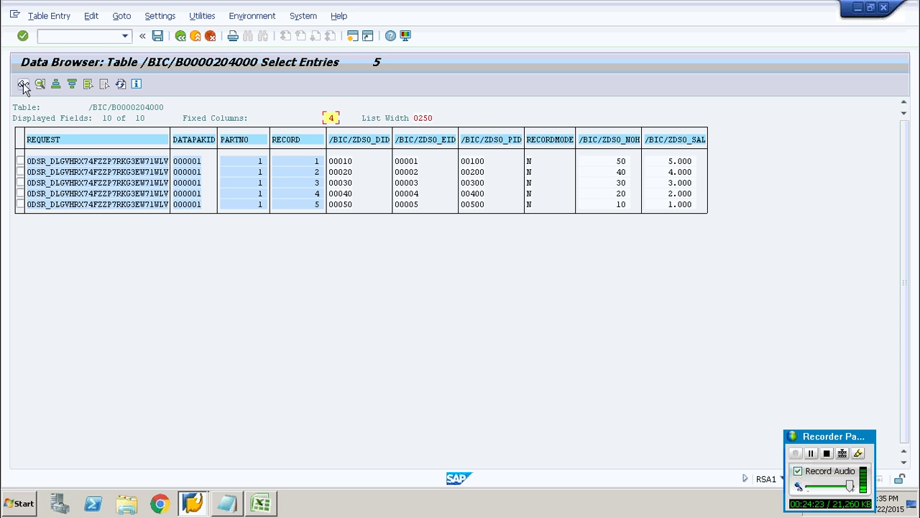
left_click(181, 36)
left_click(180, 36)
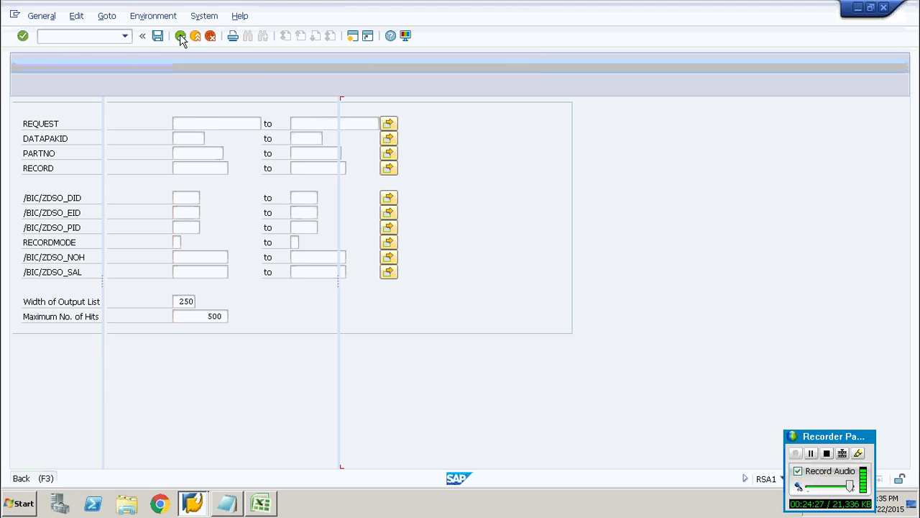
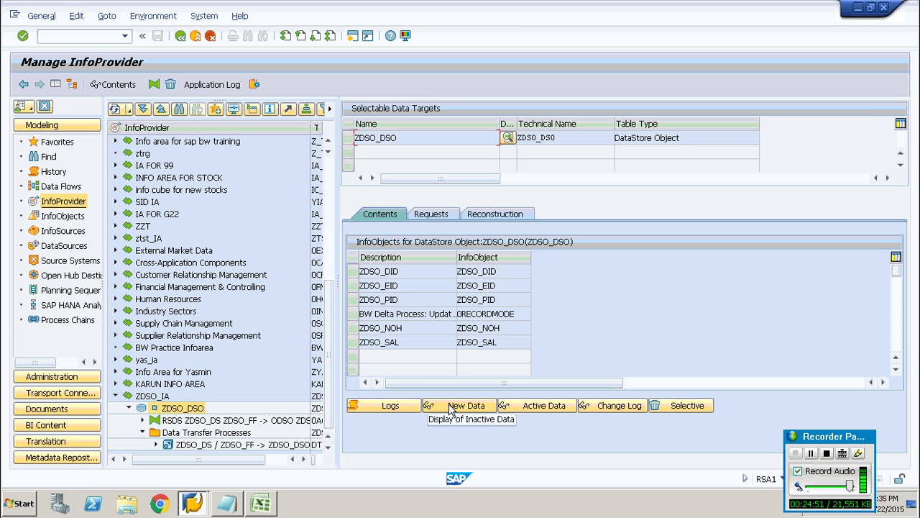
Step: Display the data of ZDSO_DSO as a list with all key figure and key part fields selected, and return to its management view
right_click(162, 409)
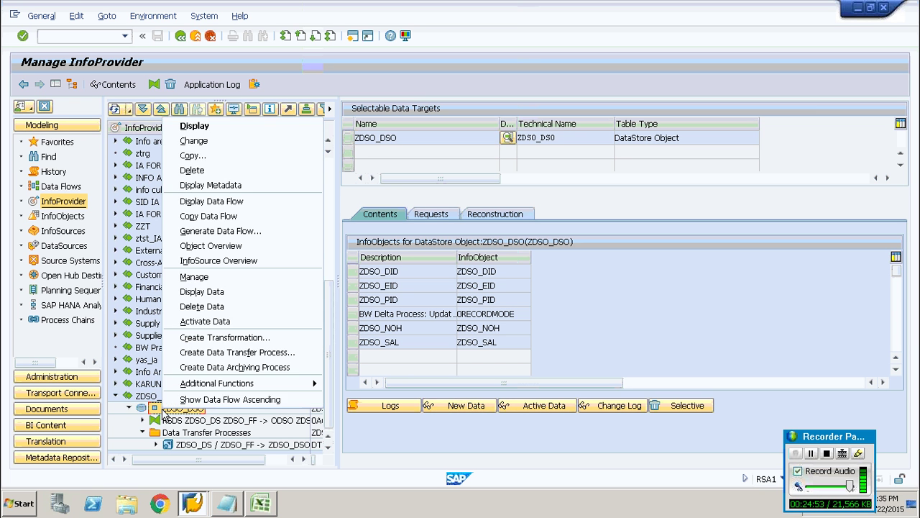
left_click(213, 295)
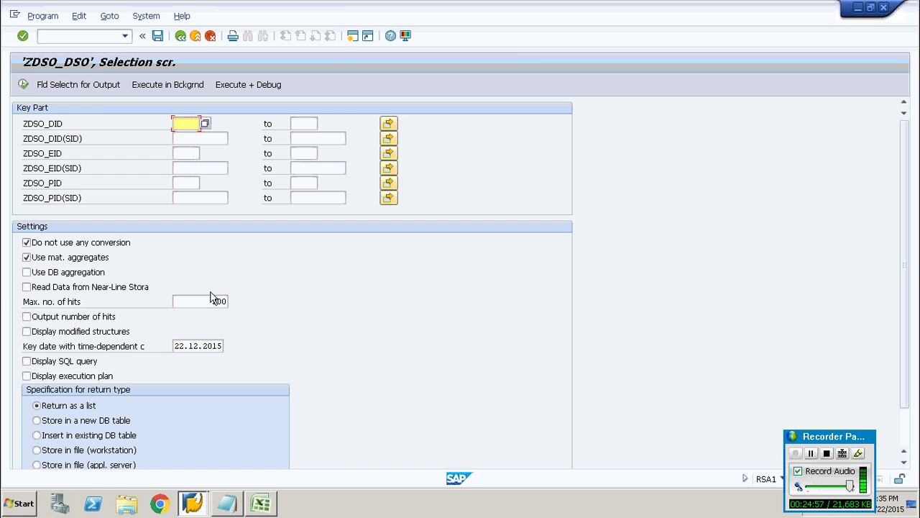
left_click(88, 85)
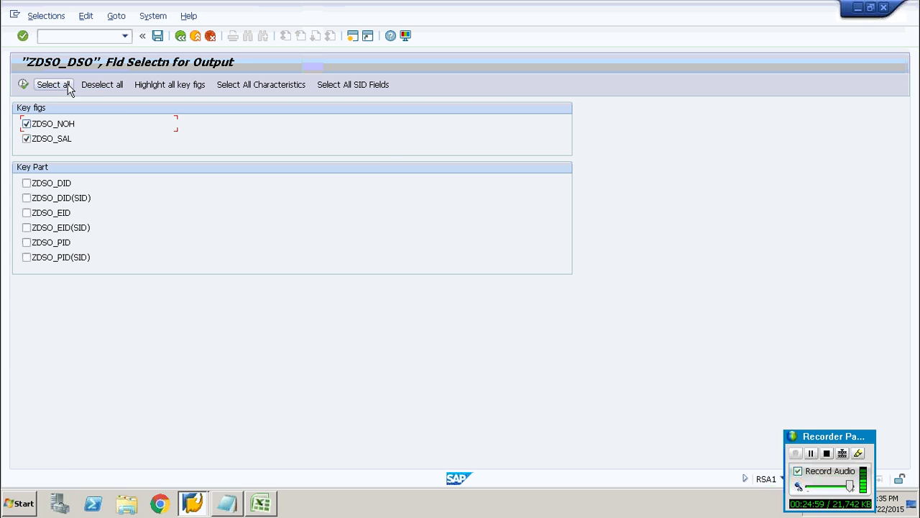
left_click(62, 86)
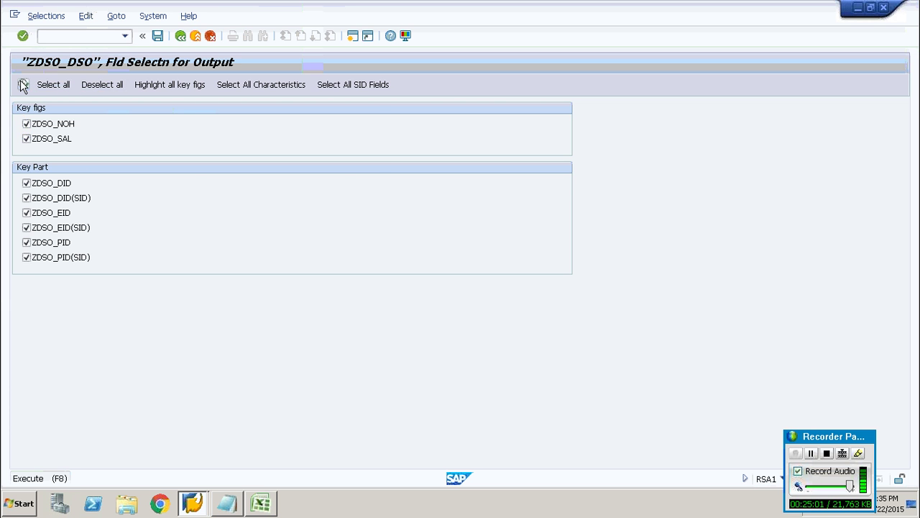
left_click(23, 85)
left_click(23, 85)
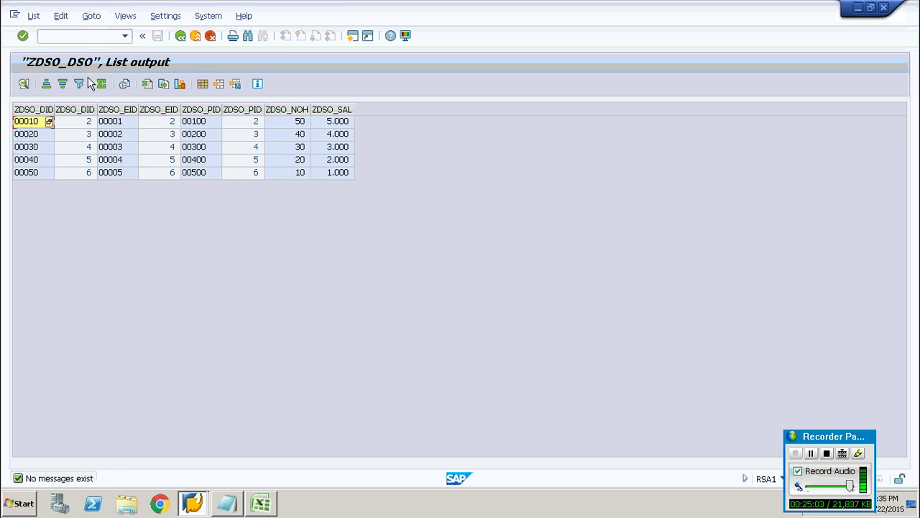
left_click(180, 38)
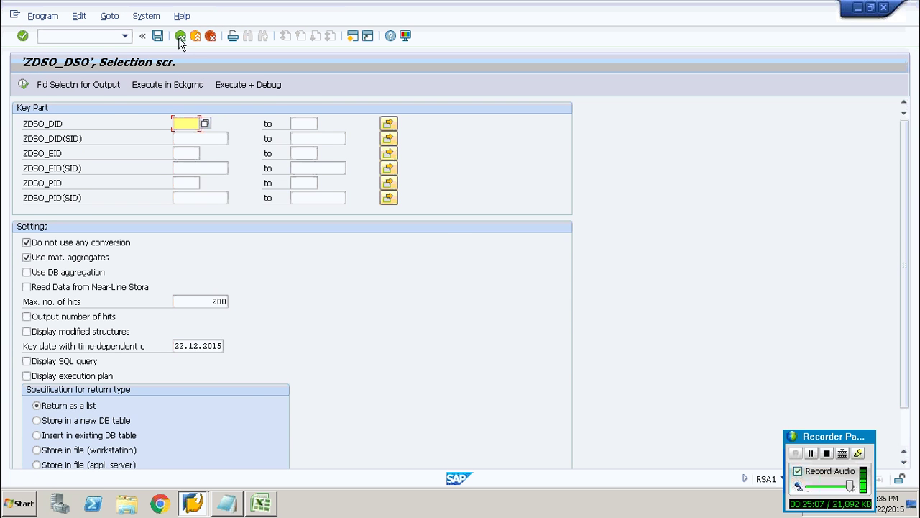
left_click(180, 36)
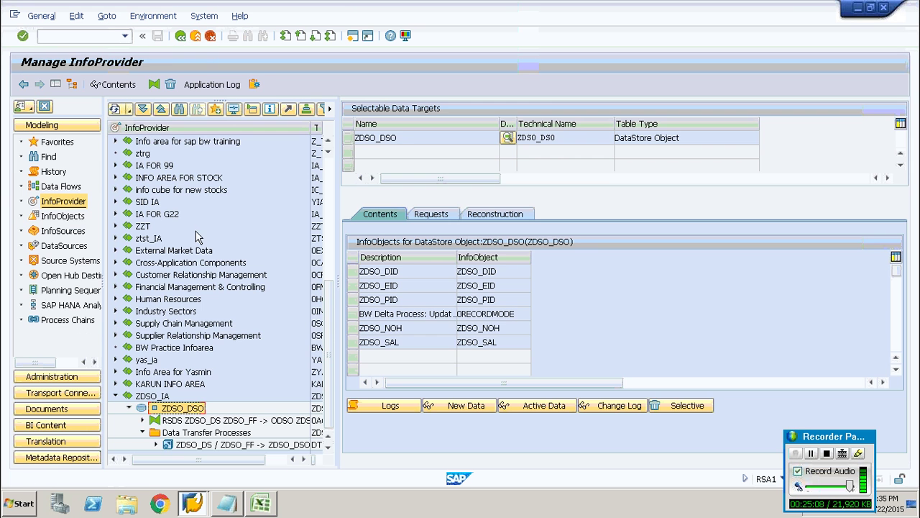
Step: Display the downward data flow of ZDSO_DSO and examine its DataSource ZDSO_DS
right_click(179, 411)
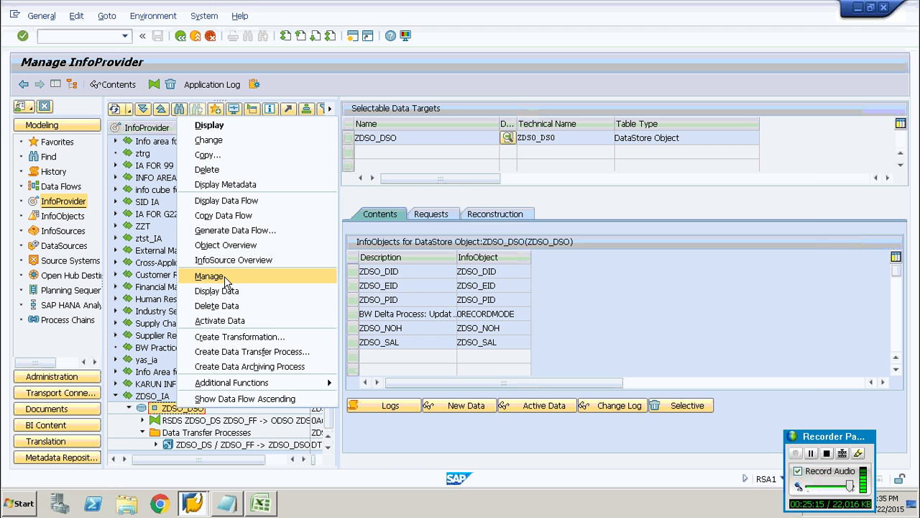
left_click(241, 202)
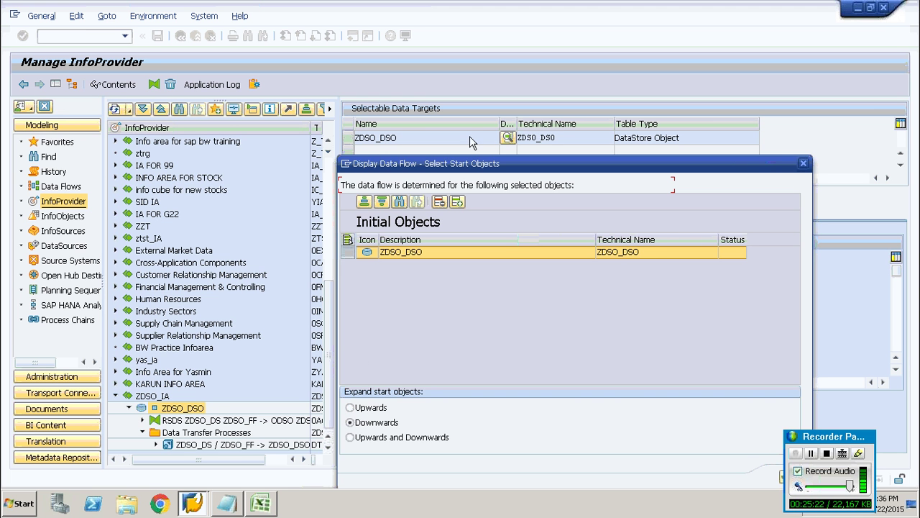
left_click(781, 478)
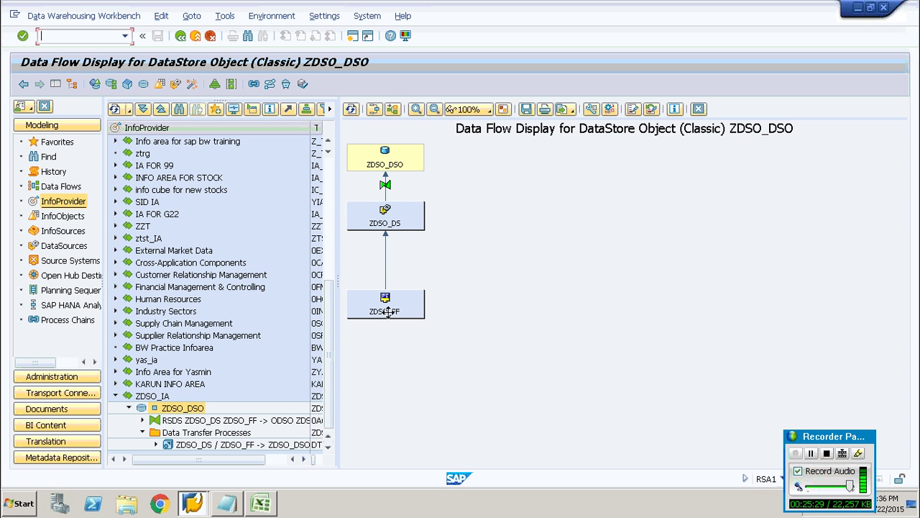
left_click(385, 224)
left_click(385, 222)
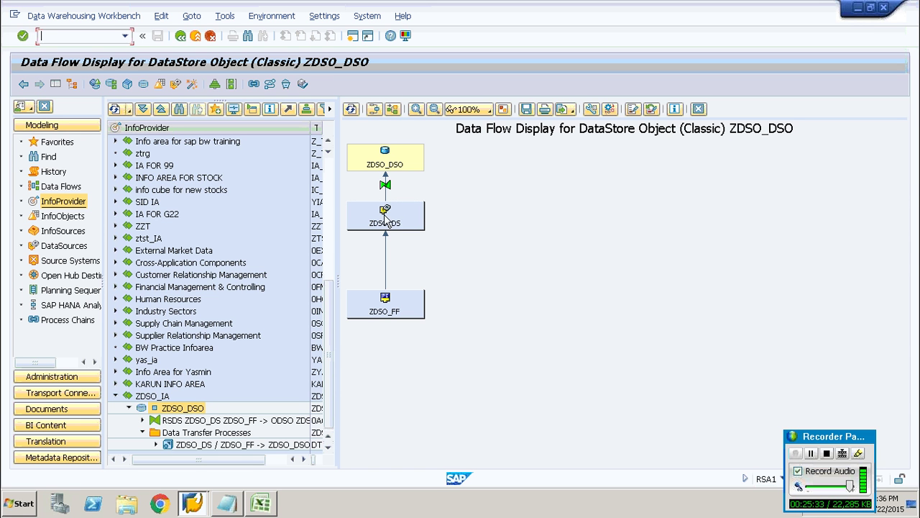